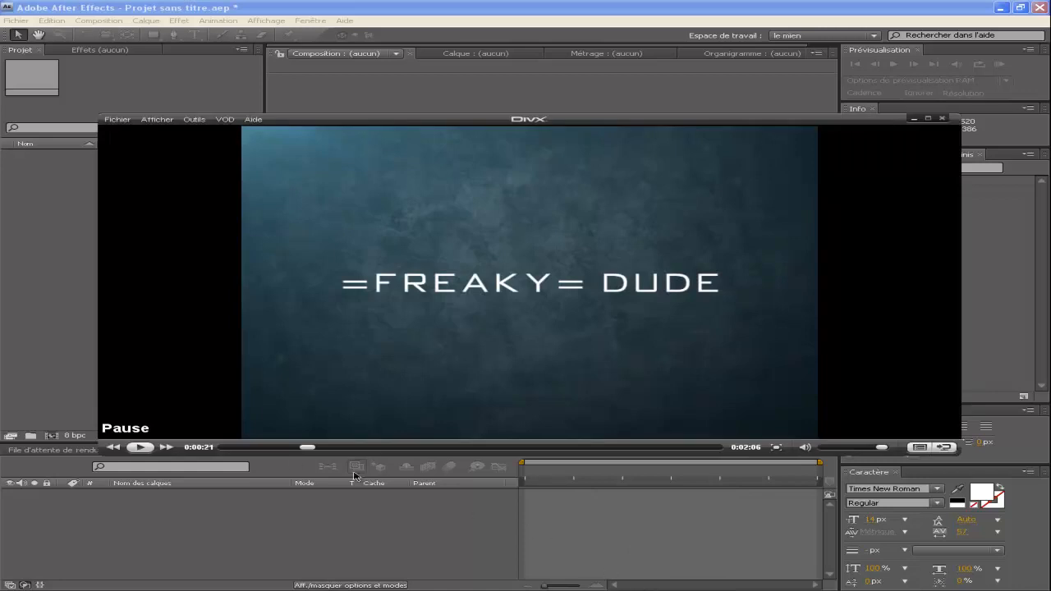
Play the reference video of the animated window effect, and close the video player.
{"action": "left_click", "coordinate": [140, 447]}
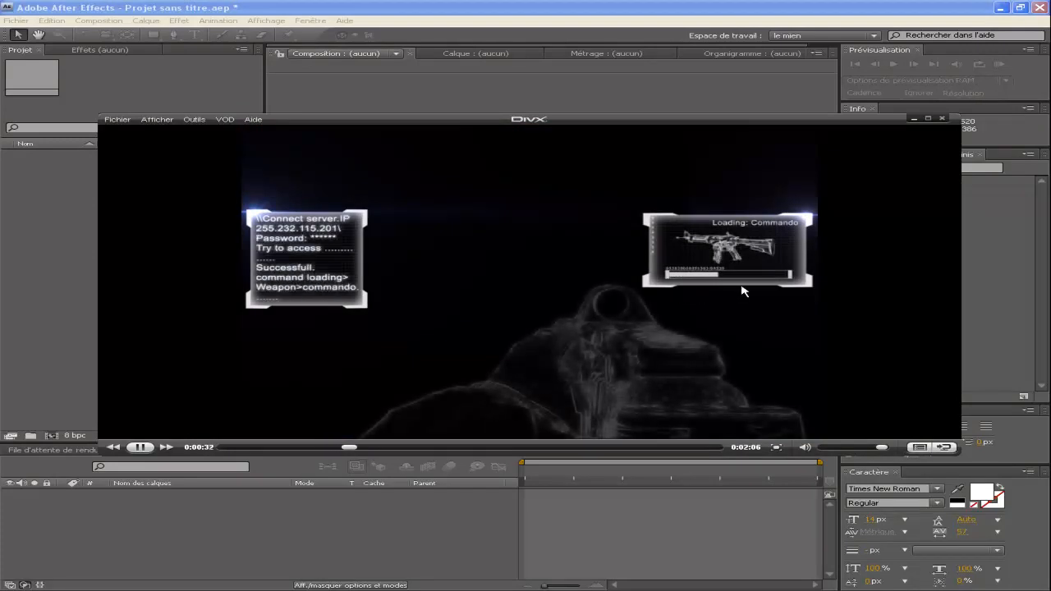
{"action": "left_click", "coordinate": [942, 121]}
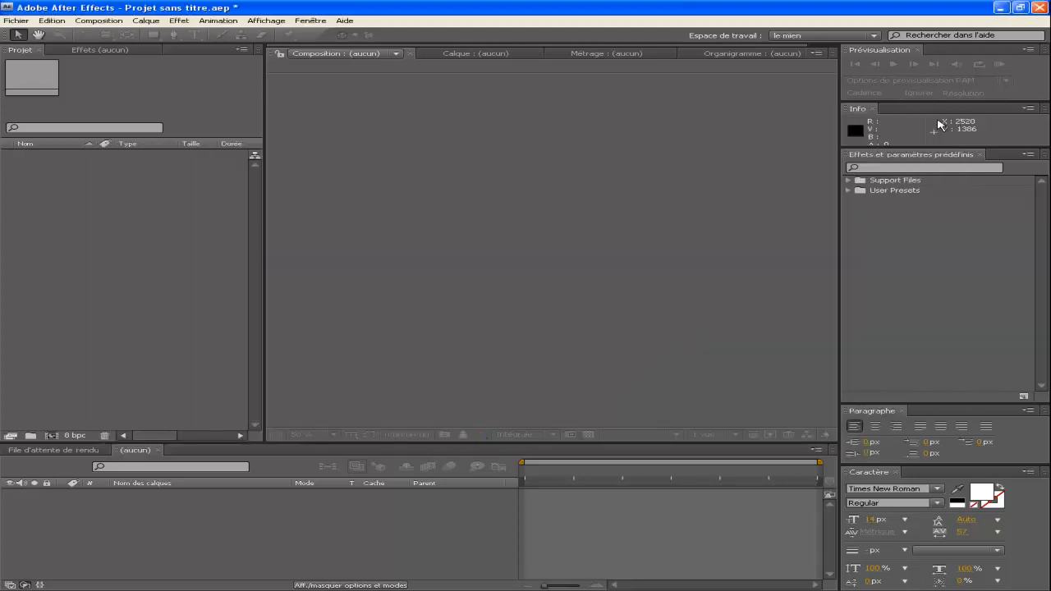
Create a composition named "fenetre tuto" with a duration of 20 seconds.
{"action": "left_click", "coordinate": [98, 20]}
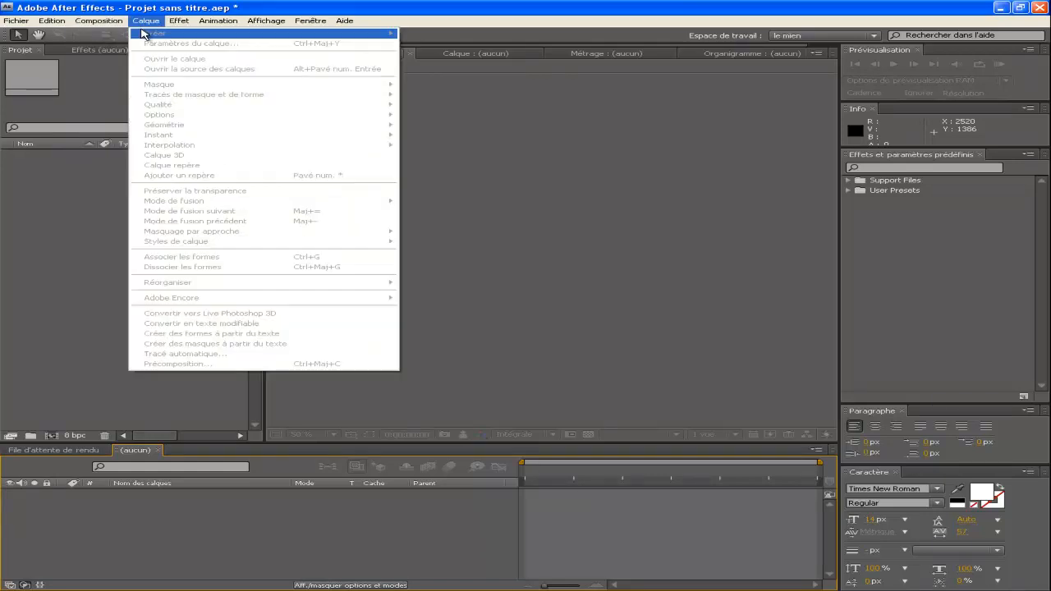
{"action": "left_click", "coordinate": [119, 34]}
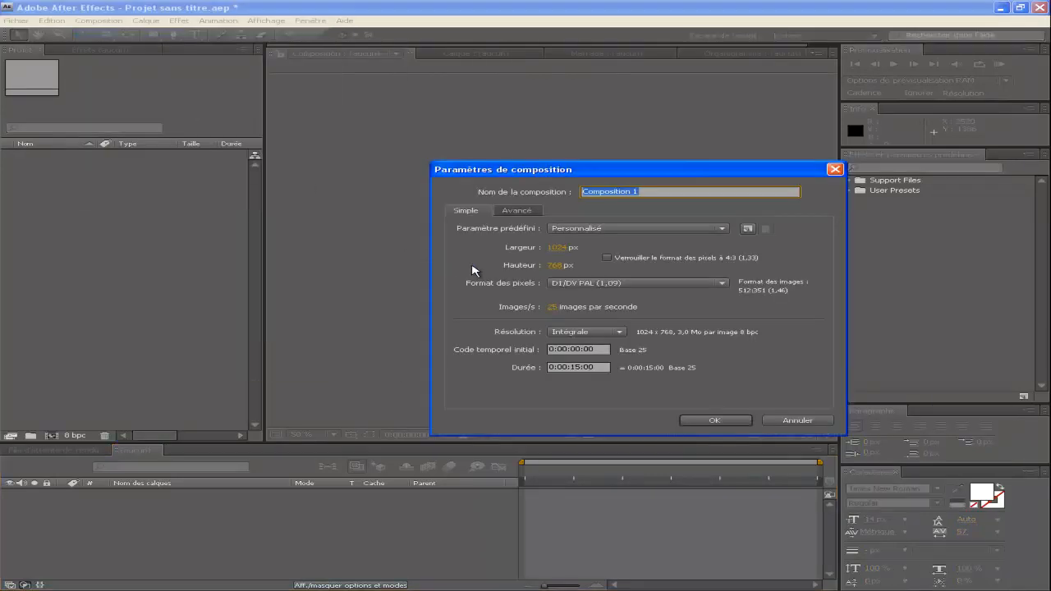
{"action": "type", "text": "ren"}
{"action": "type", "text": "etre tuto"}
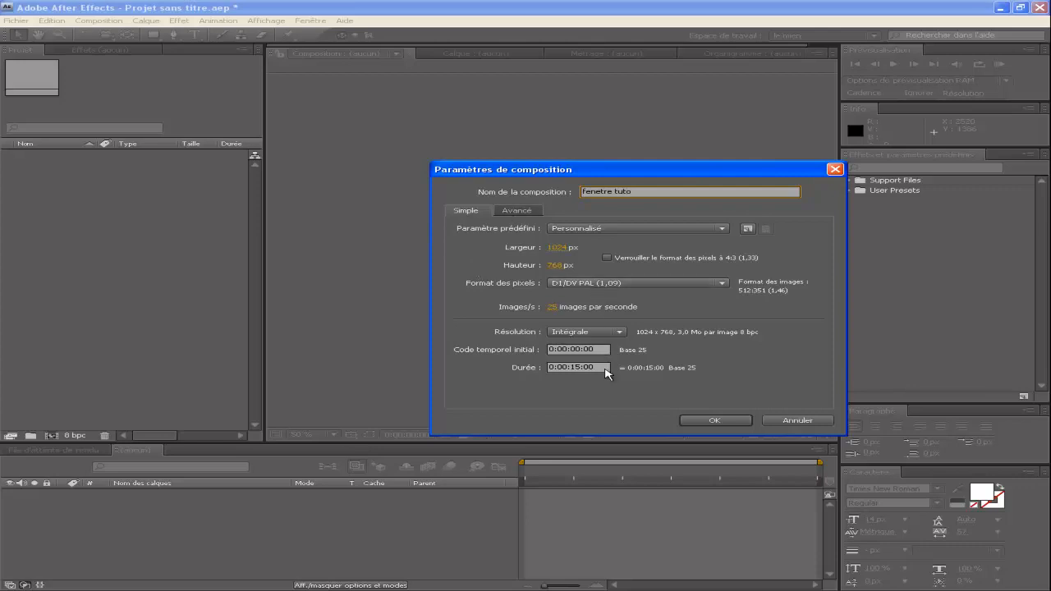
{"action": "left_click", "coordinate": [606, 369]}
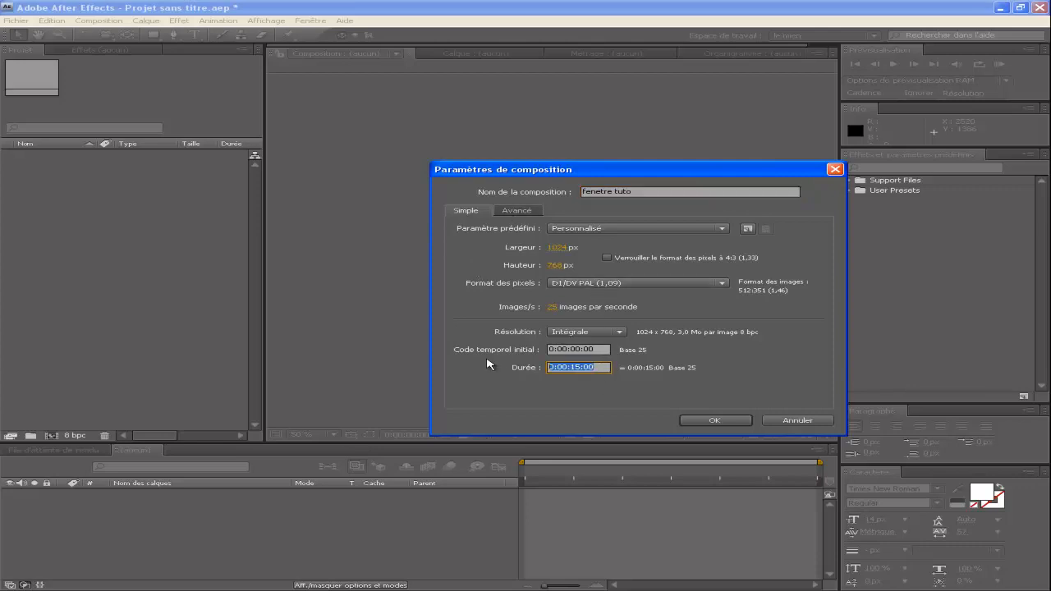
{"action": "type", "text": "20."}
{"action": "left_click", "coordinate": [743, 421]}
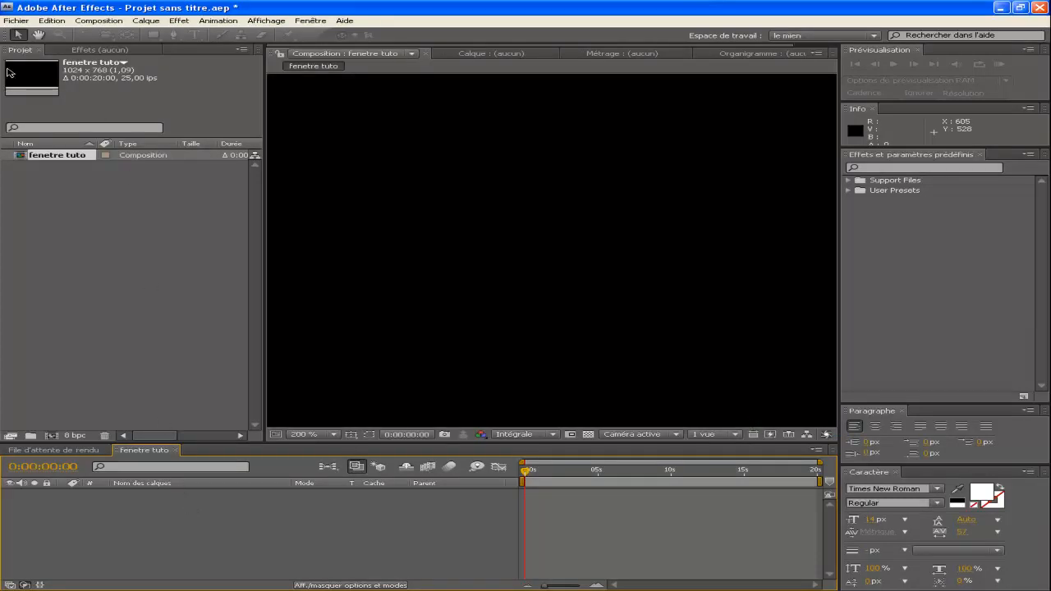
Create a white 1024 x 768 px solid layer named "contour de la fenetre".
{"action": "left_click", "coordinate": [145, 21]}
{"action": "mouse_move", "coordinate": [148, 33]}
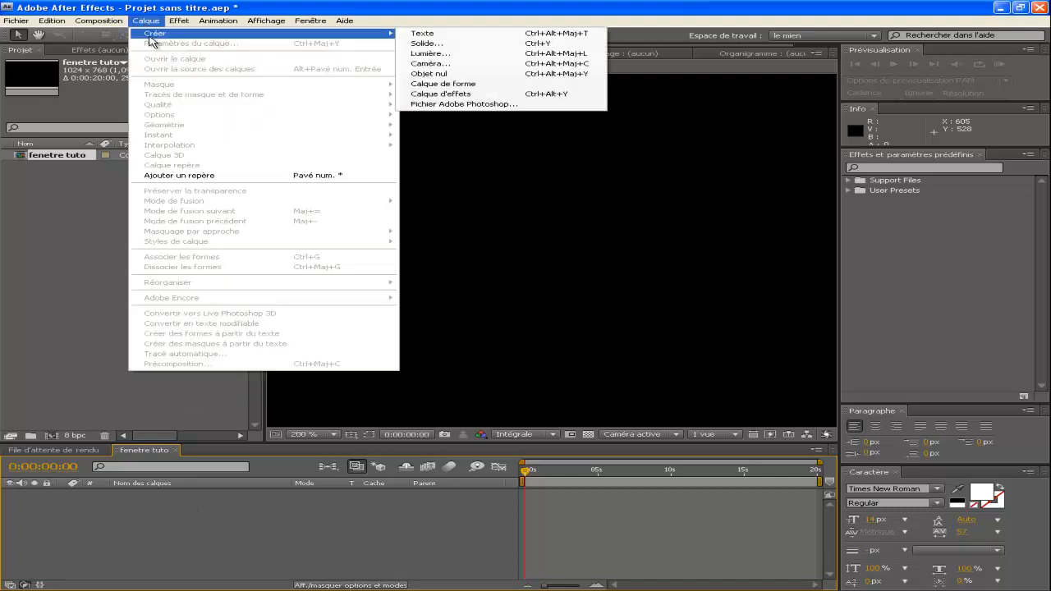
{"action": "left_click", "coordinate": [423, 44]}
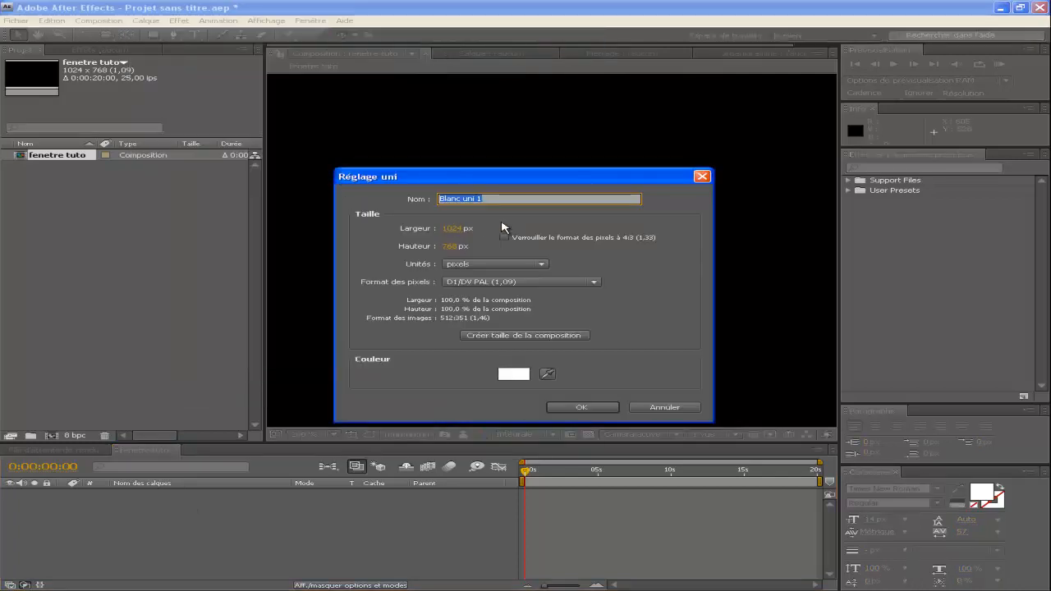
{"action": "type", "text": "contour de la fenetre"}
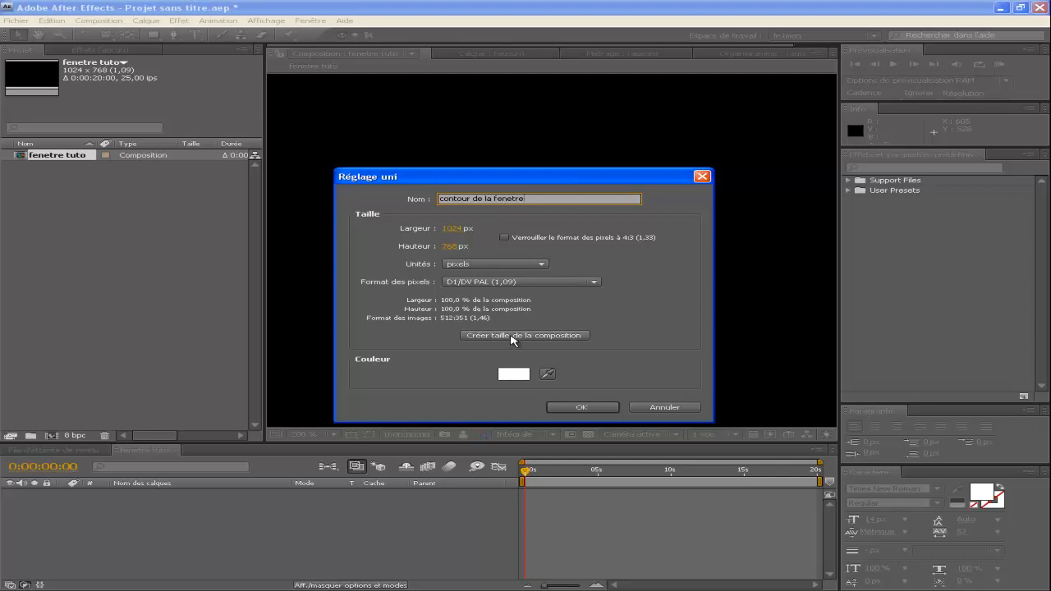
{"action": "left_click", "coordinate": [610, 409]}
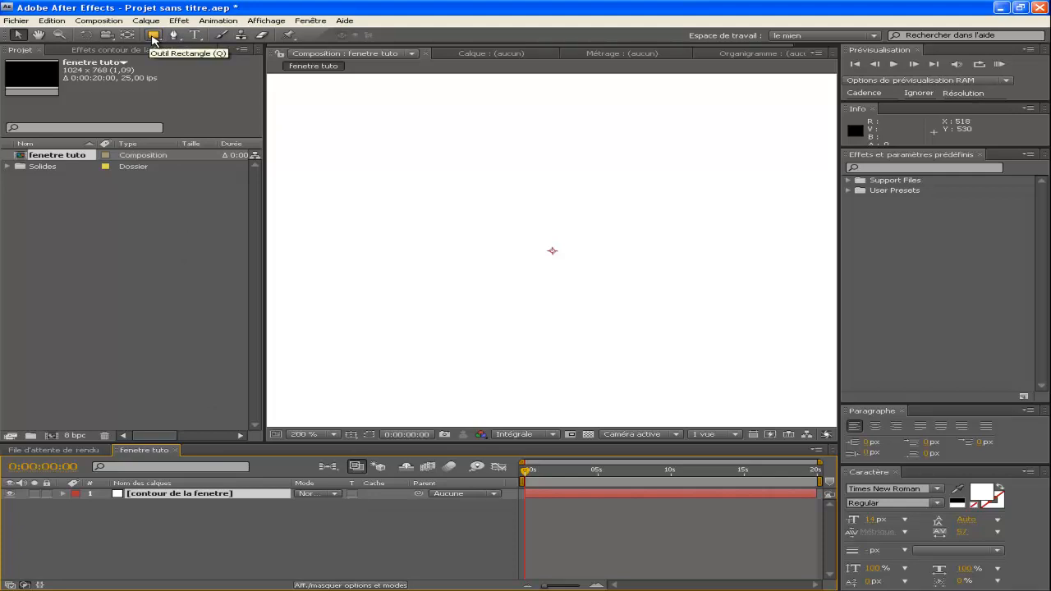
Add a rectangular mask covering the whole "contour de la fenetre" solid.
{"action": "left_click_drag", "start_coordinate": [153, 38], "coordinate": [169, 81]}
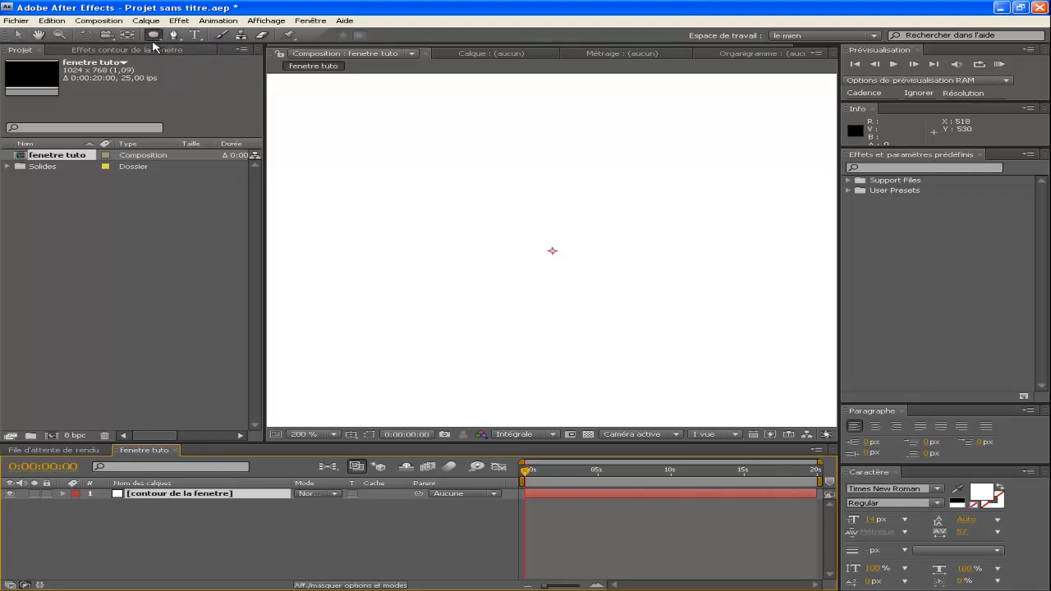
{"action": "key", "text": "q"}
{"action": "key", "text": "q"}
{"action": "left_click", "coordinate": [156, 36]}
{"action": "double_click", "coordinate": [155, 36]}
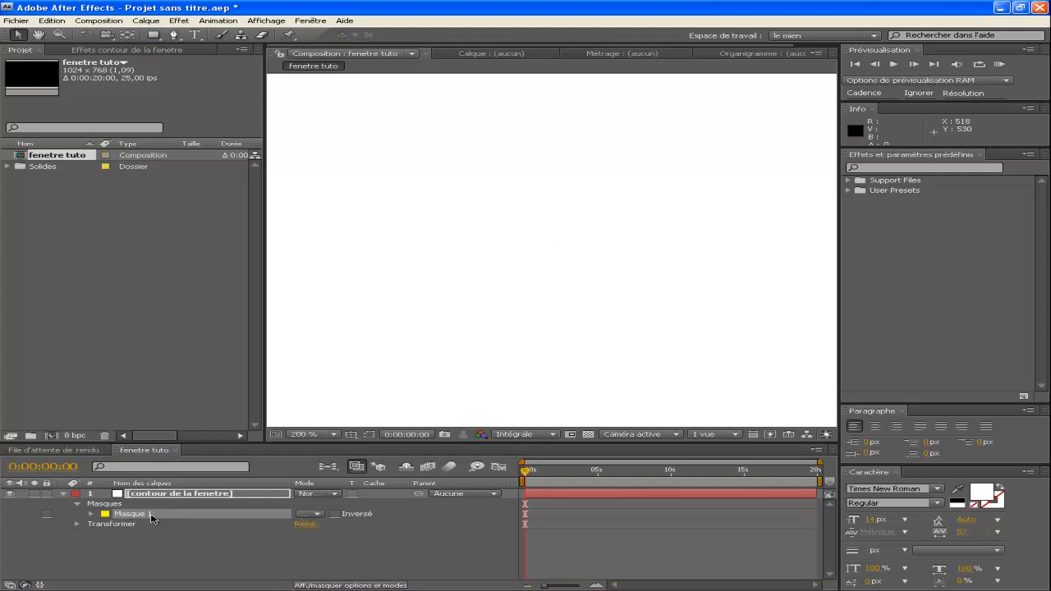
Scale the "contour de la fenetre" layer down to 30%.
{"action": "left_click", "coordinate": [190, 493]}
{"action": "key", "text": "s"}
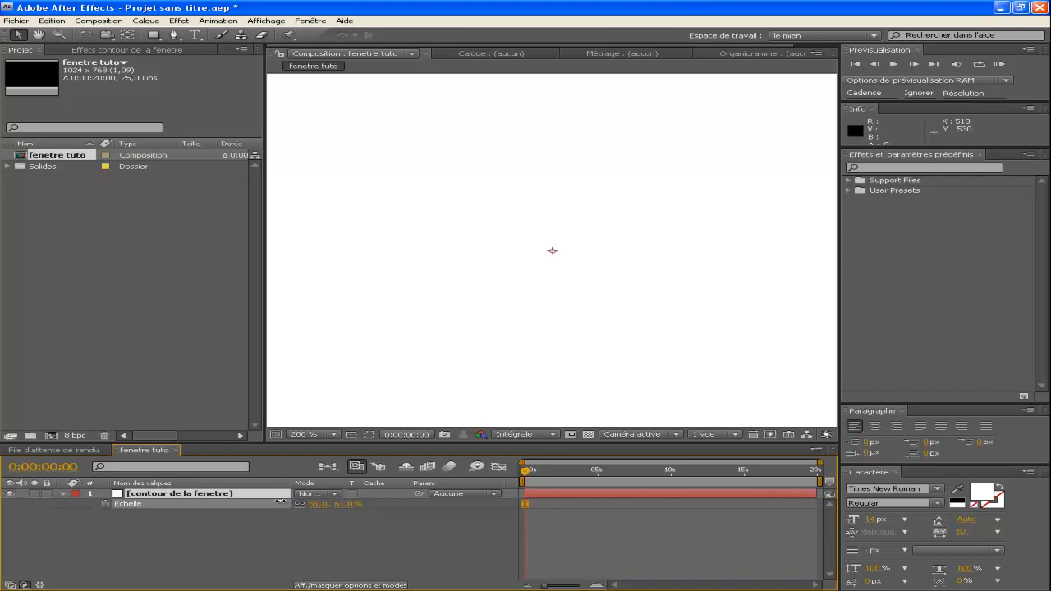
{"action": "left_click_drag", "start_coordinate": [281, 501], "coordinate": [276, 503]}
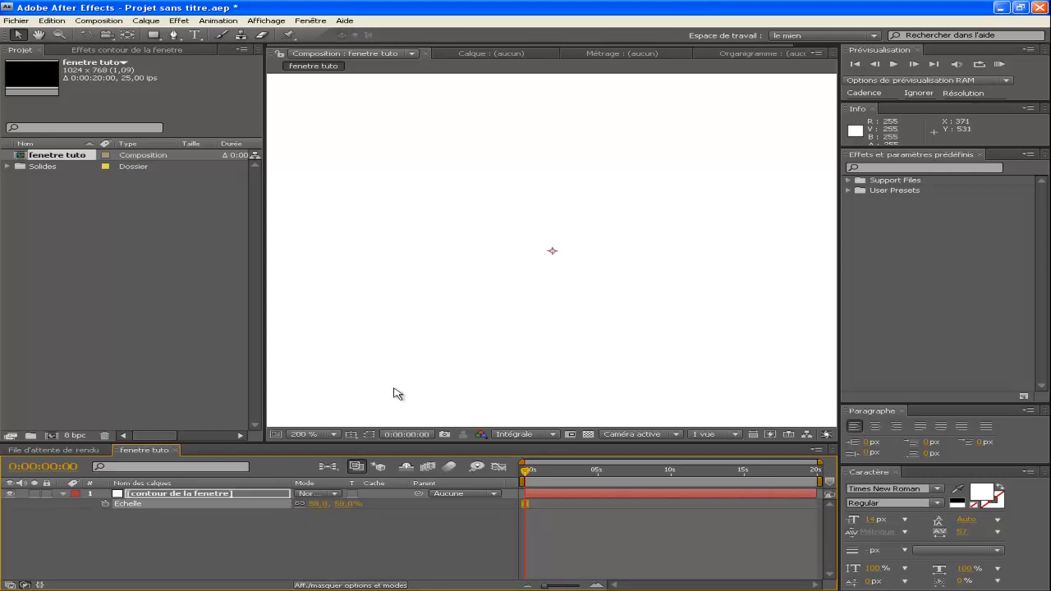
{"action": "scroll", "coordinate": [428, 315], "scroll_direction": "down", "scroll_amount": 2}
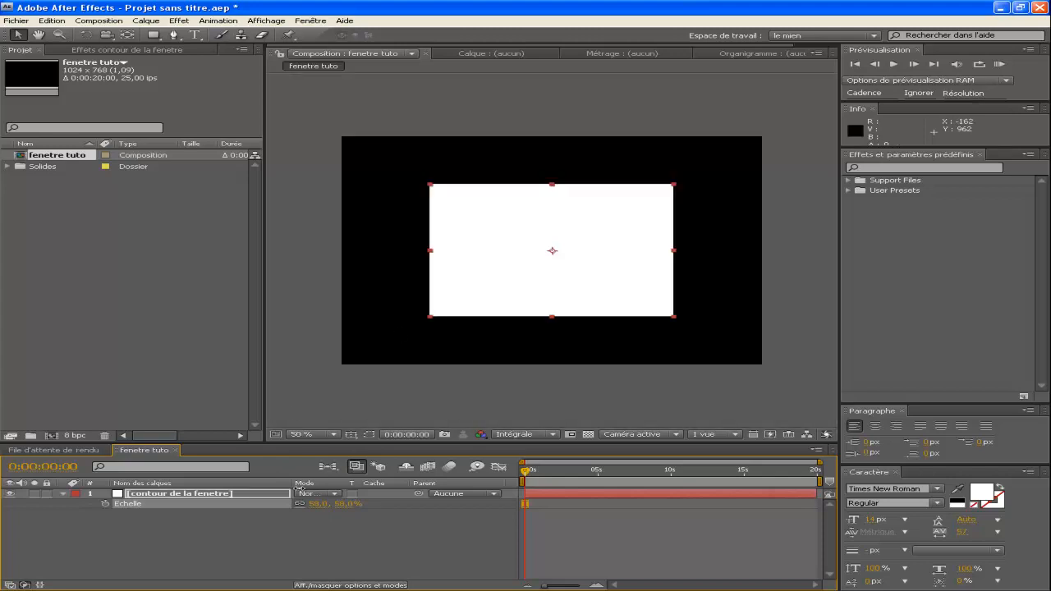
{"action": "left_click_drag", "start_coordinate": [318, 504], "coordinate": [289, 497]}
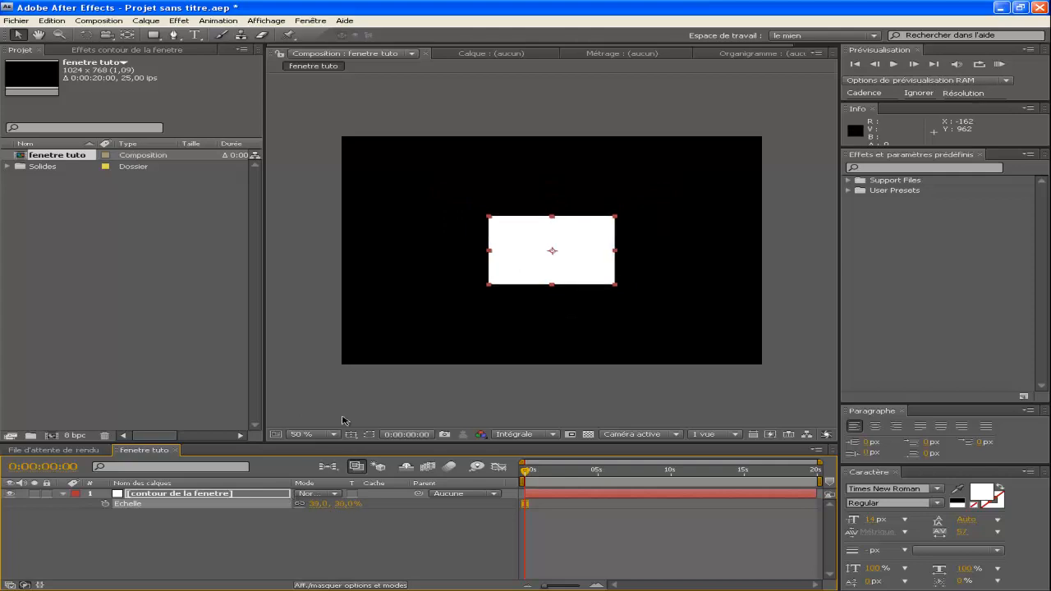
Set the mask of "contour de la fenetre" to Soustraction mode with an expansion of -12 pixels.
{"action": "left_click", "coordinate": [179, 494]}
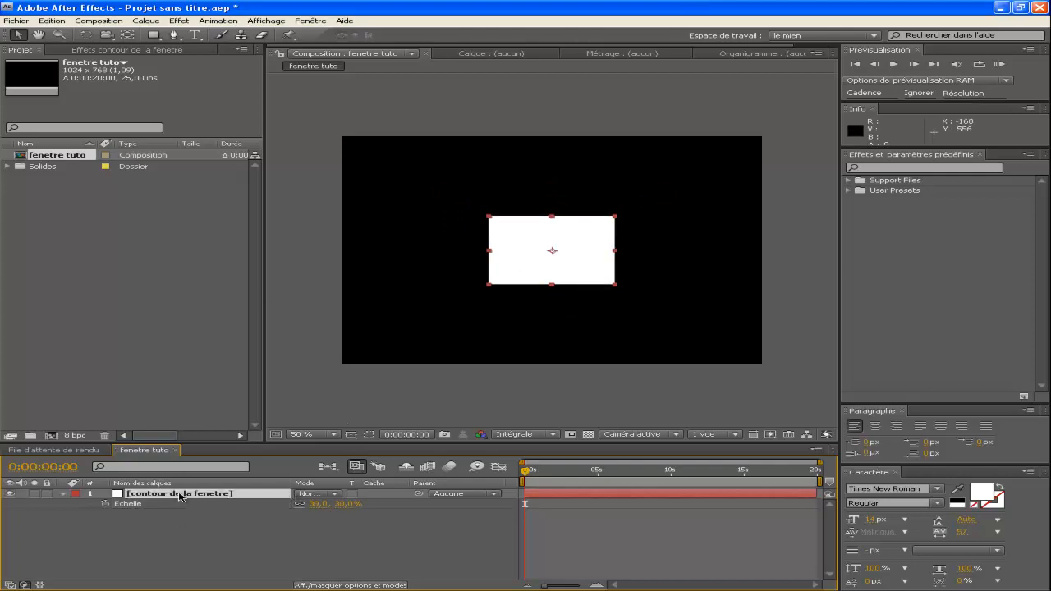
{"action": "key", "text": "slash"}
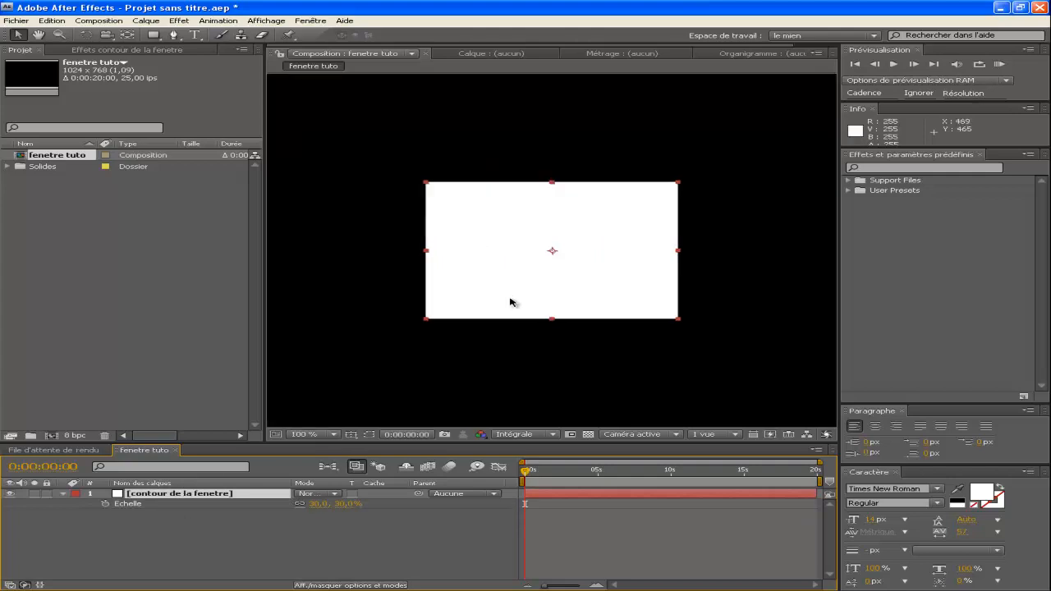
{"action": "key", "text": "m"}
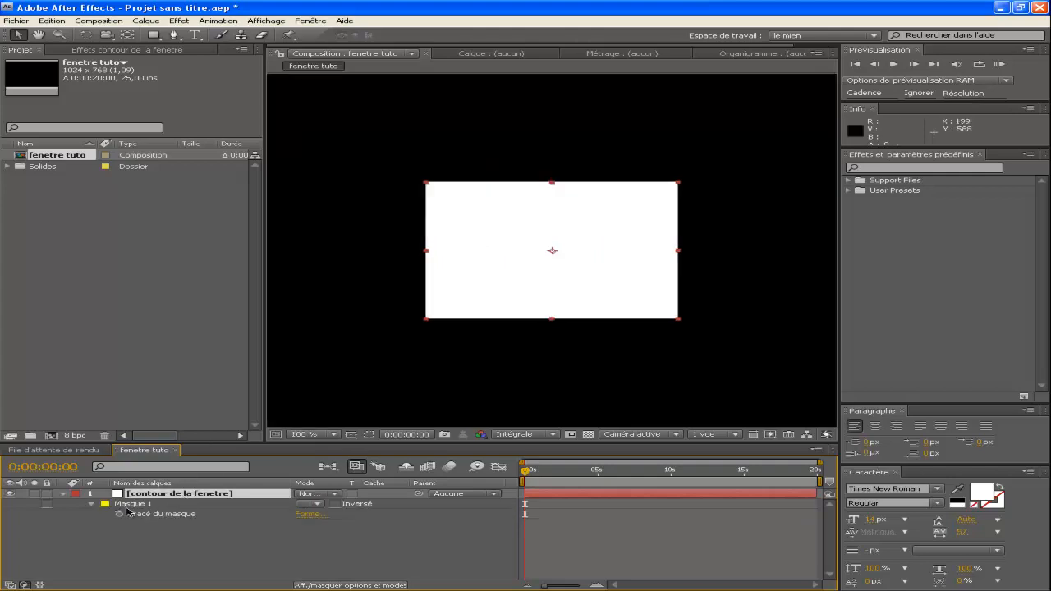
{"action": "left_click", "coordinate": [92, 504]}
{"action": "left_click", "coordinate": [91, 504]}
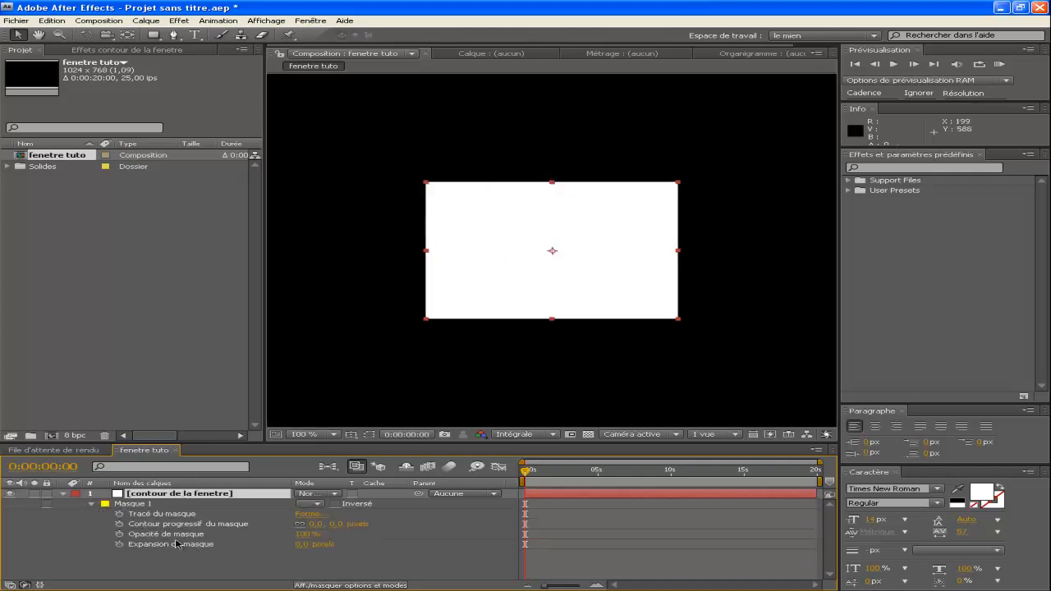
{"action": "left_click", "coordinate": [319, 505]}
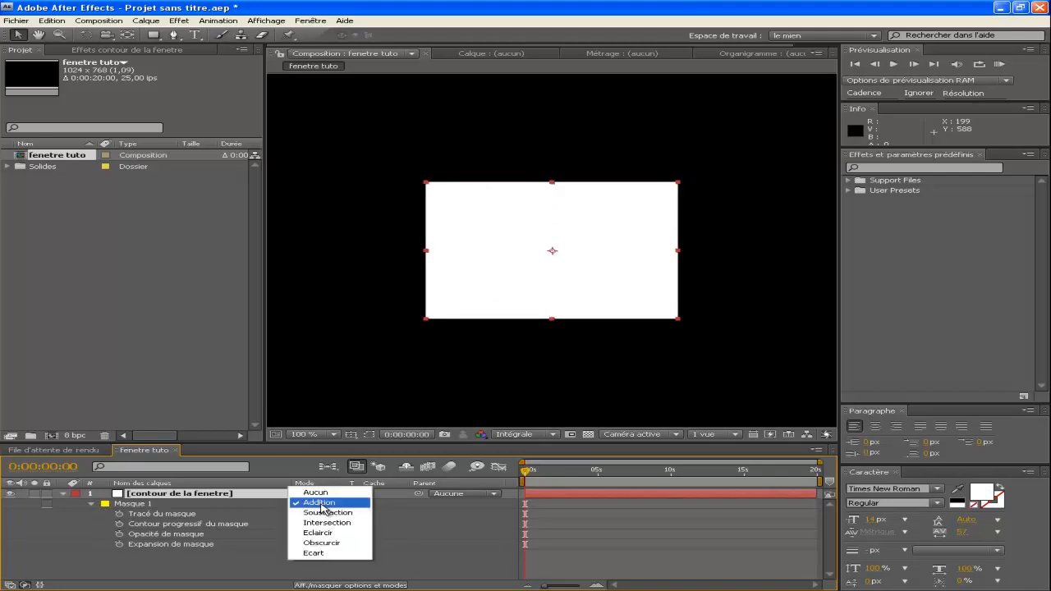
{"action": "left_click", "coordinate": [322, 516]}
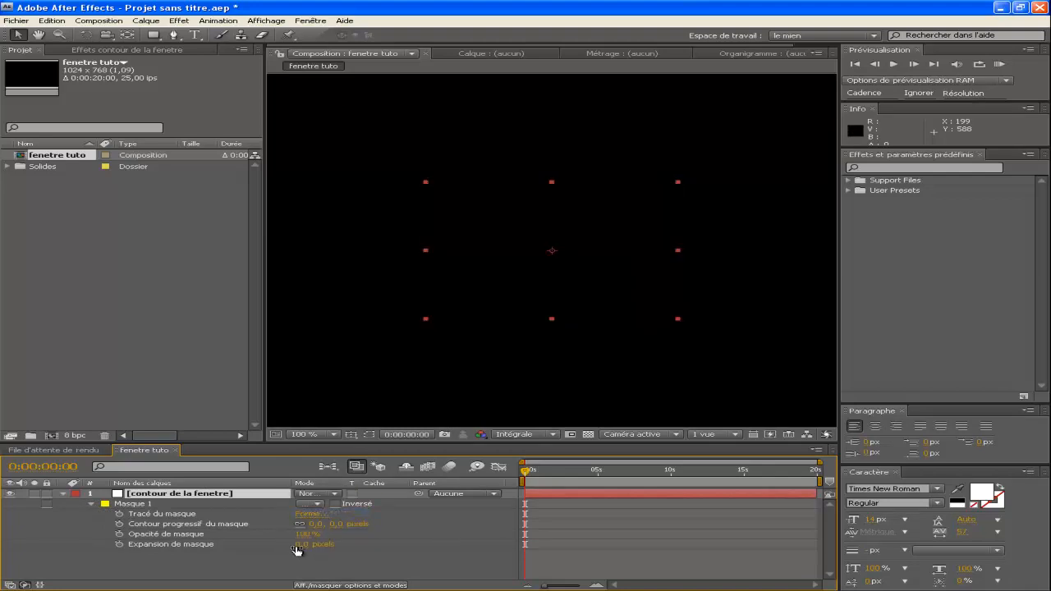
{"action": "left_click_drag", "start_coordinate": [303, 545], "coordinate": [293, 543]}
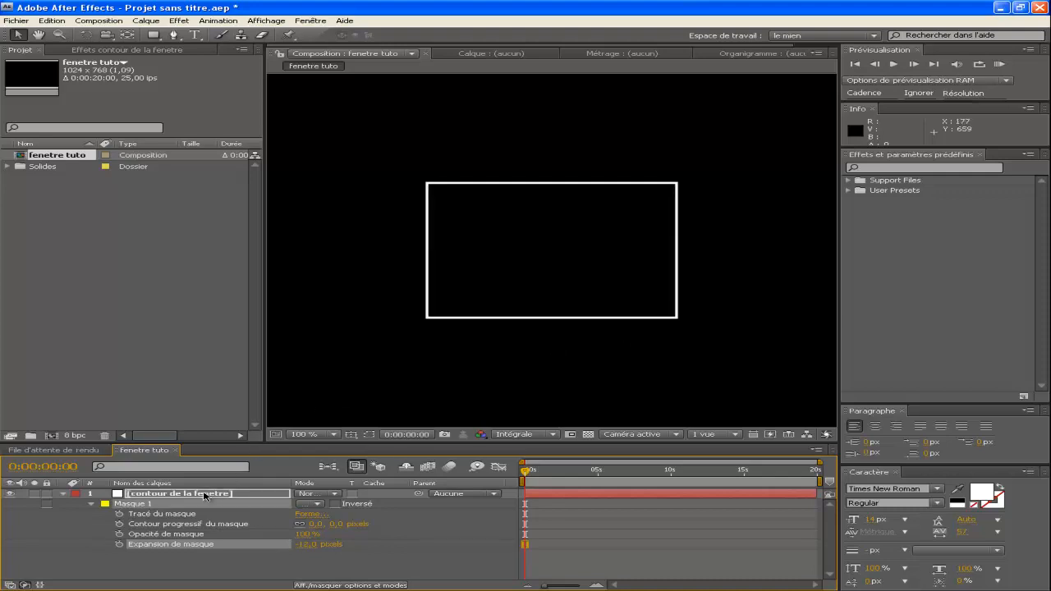
{"action": "left_click", "coordinate": [205, 495]}
{"action": "left_click", "coordinate": [63, 494]}
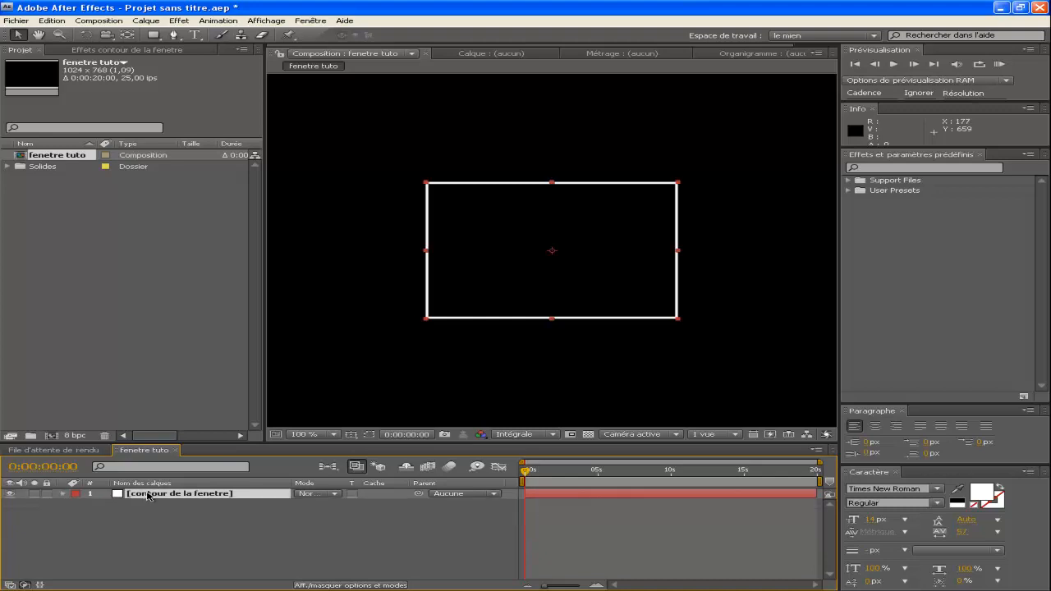
Duplicate the "contour de la fenetre" layer and rename the copy "contour de la fenetre 2".
{"action": "key", "text": "ctrl+d"}
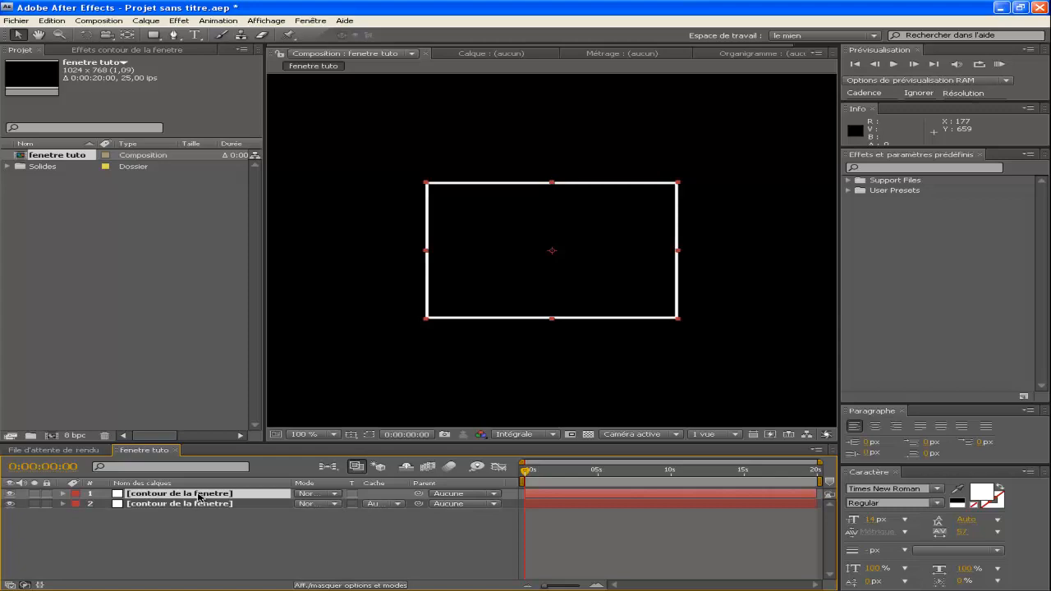
{"action": "key", "text": "Return"}
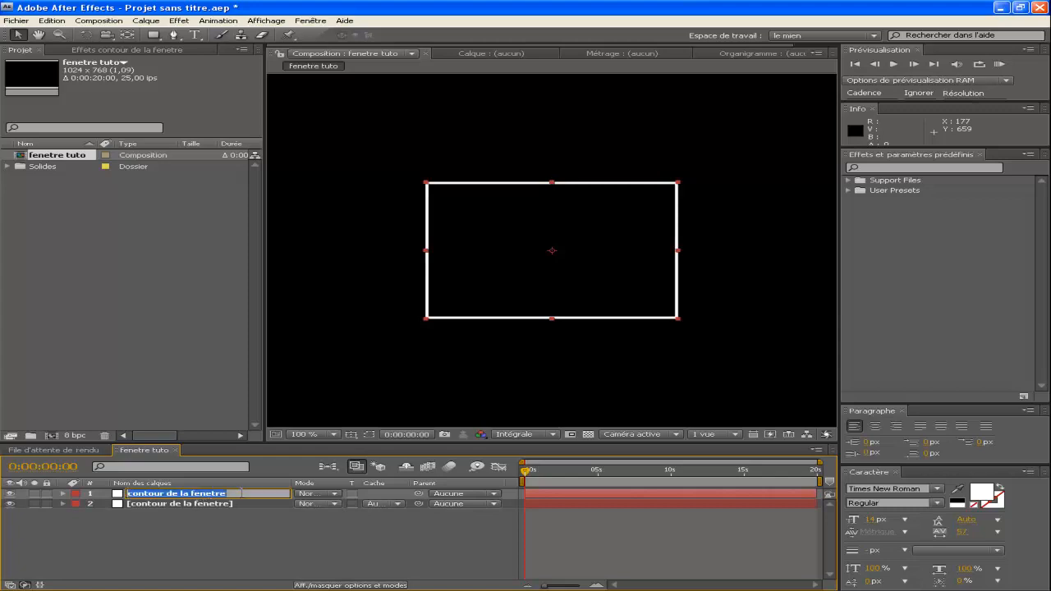
{"action": "type", "text": "2"}
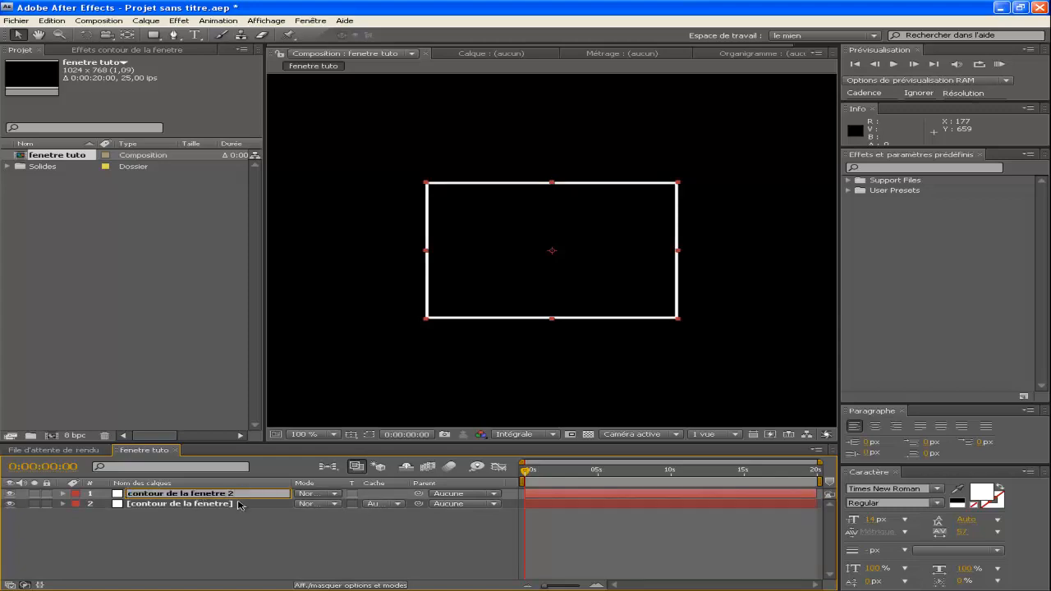
{"action": "left_click", "coordinate": [211, 530]}
Set the mask feather of "contour de la fenetre 2" to 214 pixels.
{"action": "left_click", "coordinate": [223, 496]}
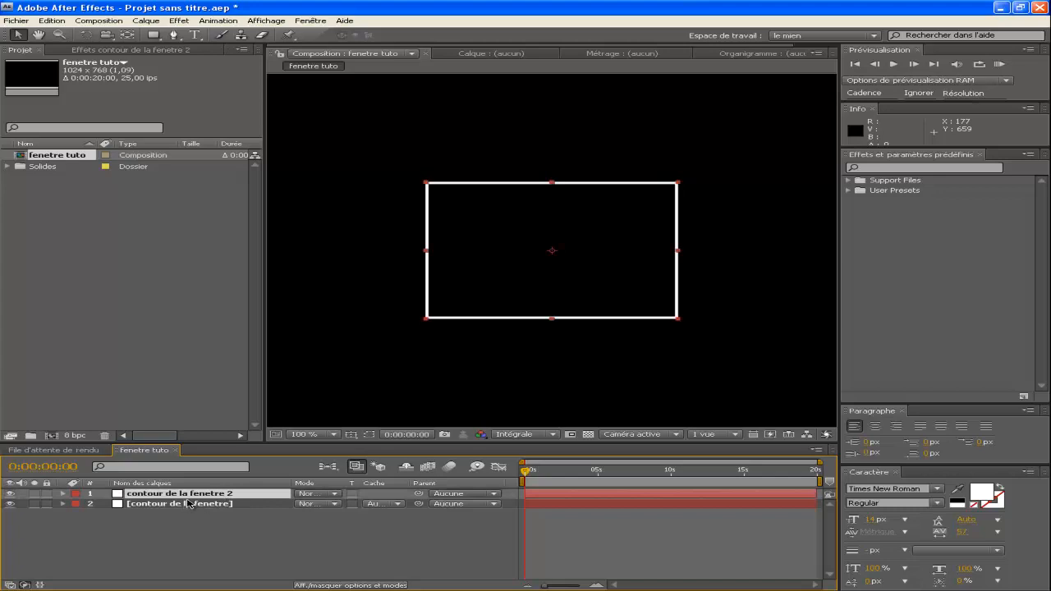
{"action": "key", "text": "m"}
{"action": "left_click", "coordinate": [94, 504]}
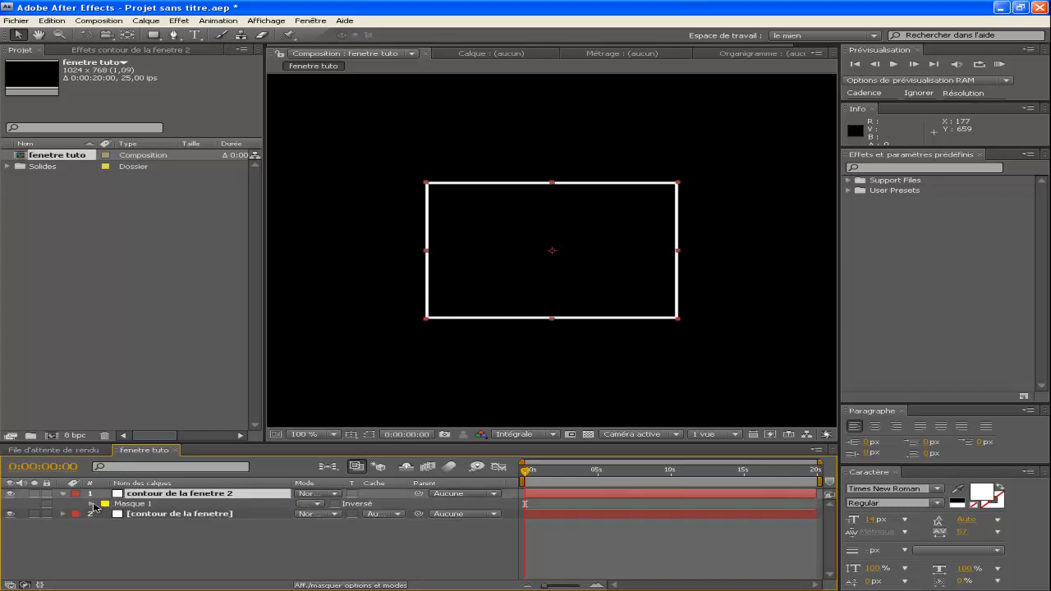
{"action": "left_click", "coordinate": [92, 504]}
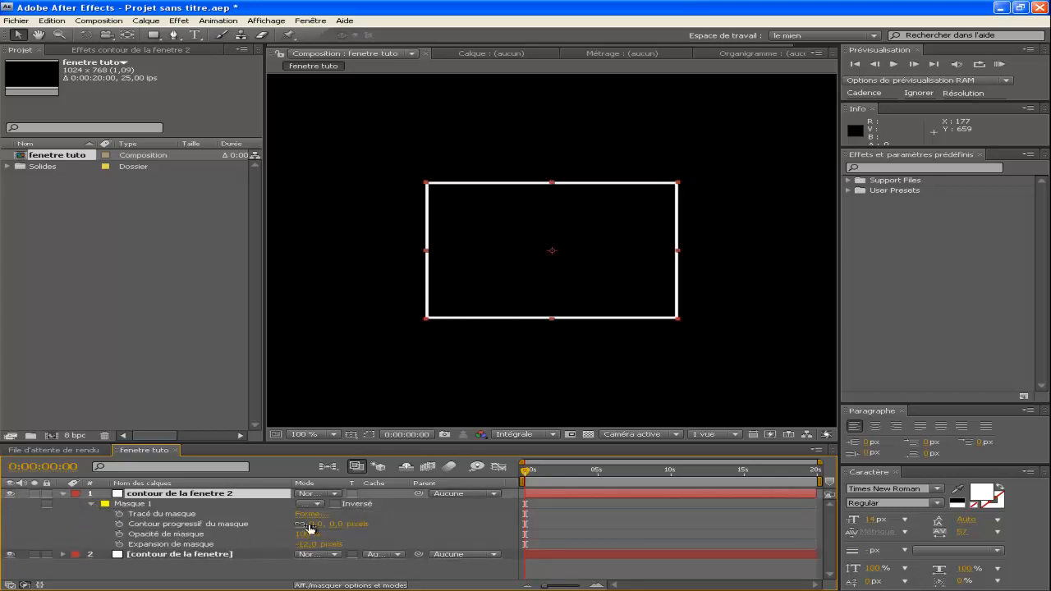
{"action": "left_click_drag", "start_coordinate": [312, 527], "coordinate": [426, 497]}
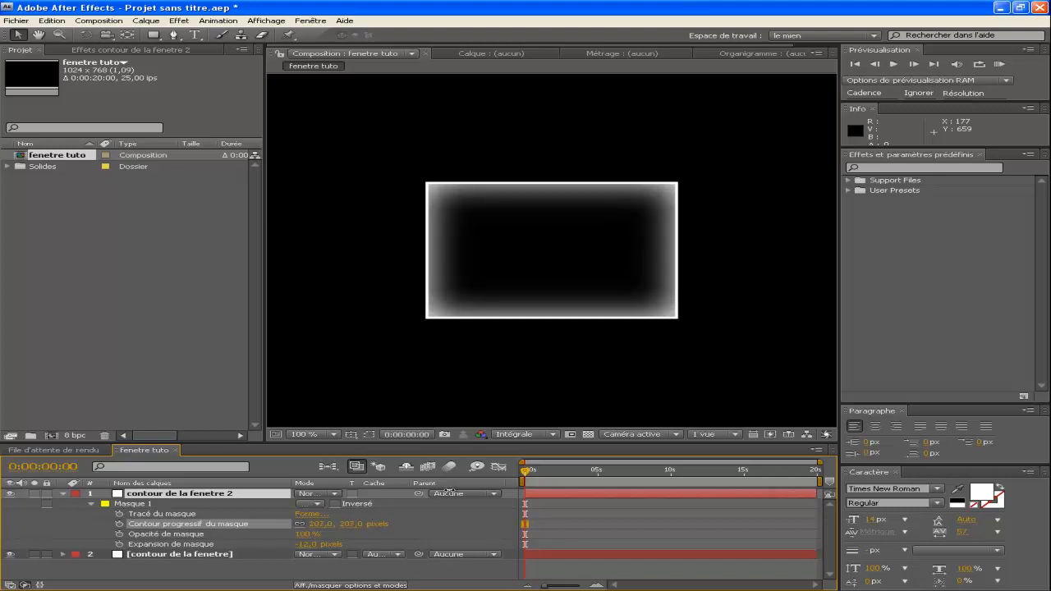
{"action": "left_click_drag", "start_coordinate": [450, 492], "coordinate": [443, 492]}
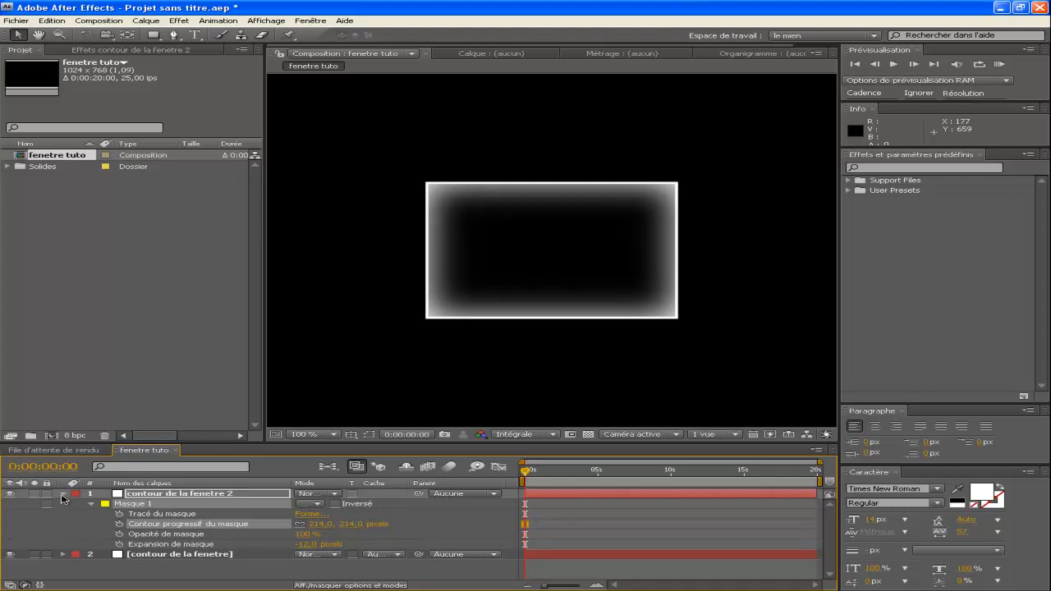
{"action": "left_click", "coordinate": [66, 497]}
Create a white solid named "grille" at the full composition size.
{"action": "right_click", "coordinate": [133, 531]}
{"action": "mouse_move", "coordinate": [196, 515]}
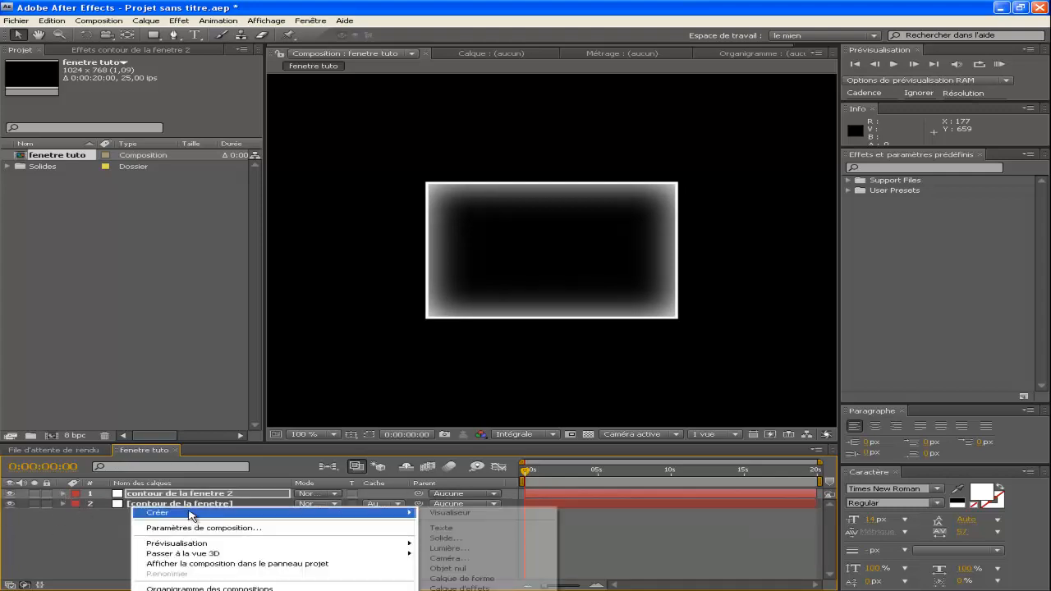
{"action": "left_click", "coordinate": [446, 538]}
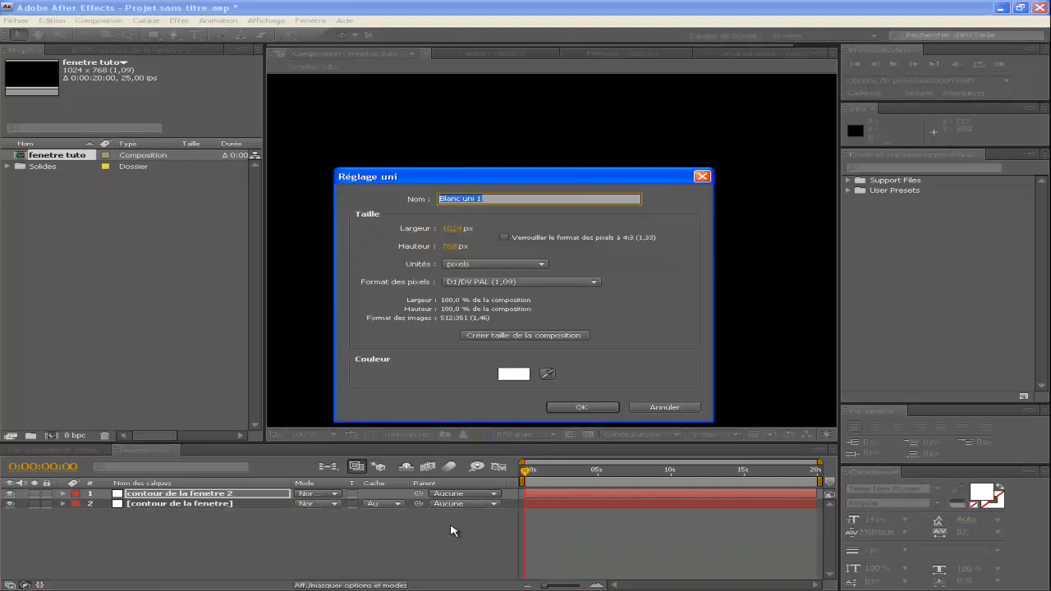
{"action": "type", "text": "grille"}
{"action": "left_click", "coordinate": [561, 336]}
{"action": "left_click", "coordinate": [595, 408]}
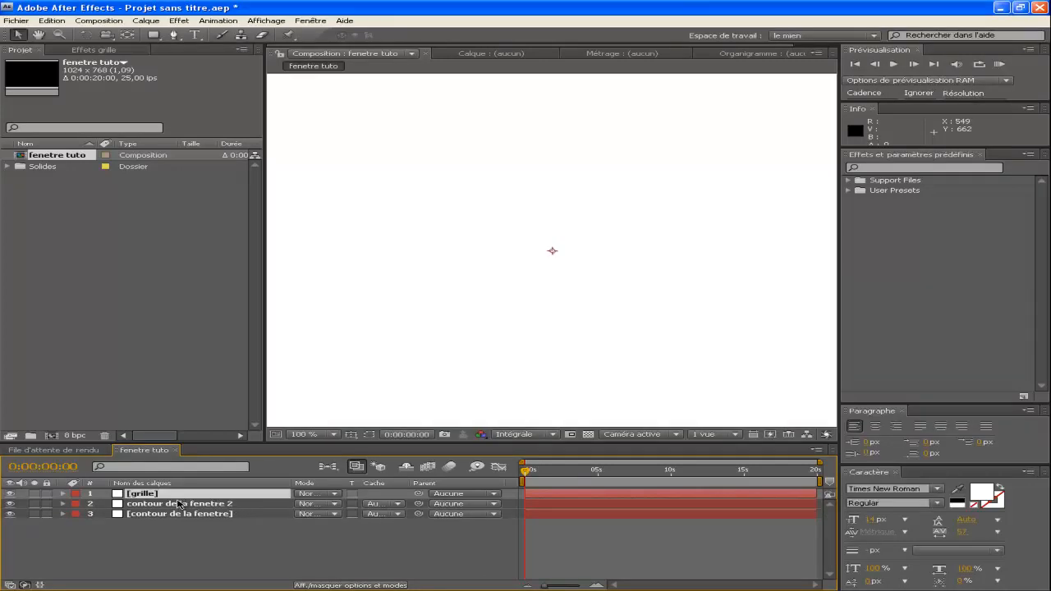
Give the "grille" layer the same 30% scale as "contour de la fenetre 2".
{"action": "left_click", "coordinate": [181, 504]}
{"action": "key", "text": "s"}
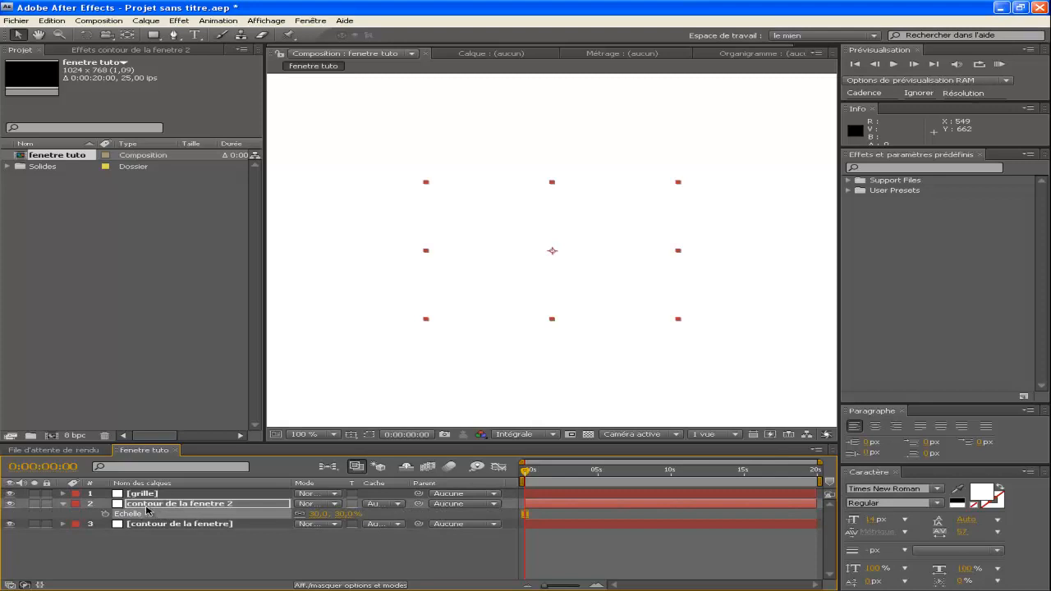
{"action": "left_click", "coordinate": [149, 495]}
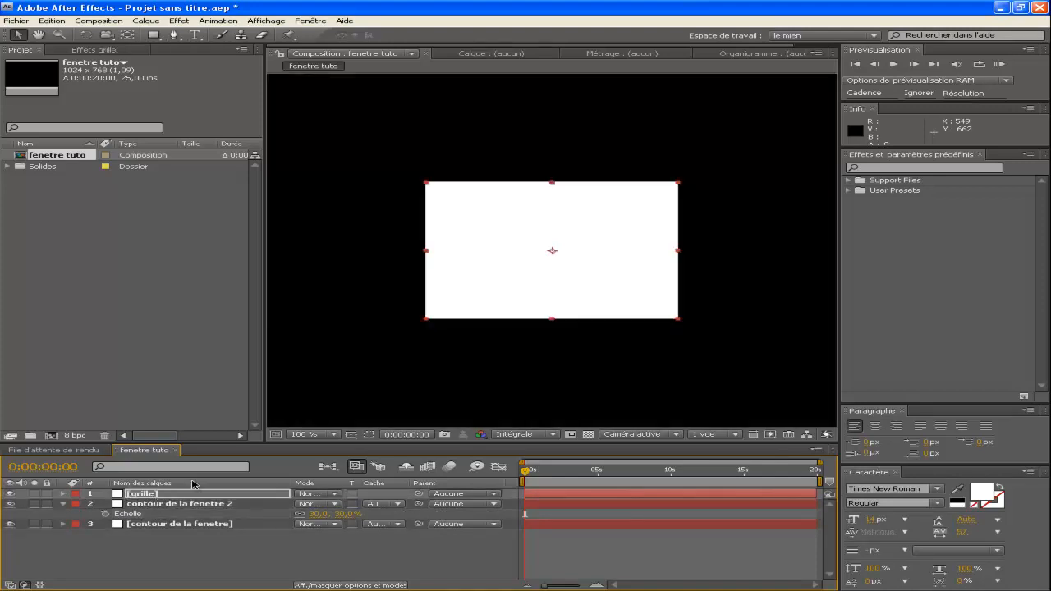
Apply the Grille effect to the "grille" layer and tighten the grid by setting its anchor to 588, 432.
{"action": "left_click", "coordinate": [905, 167]}
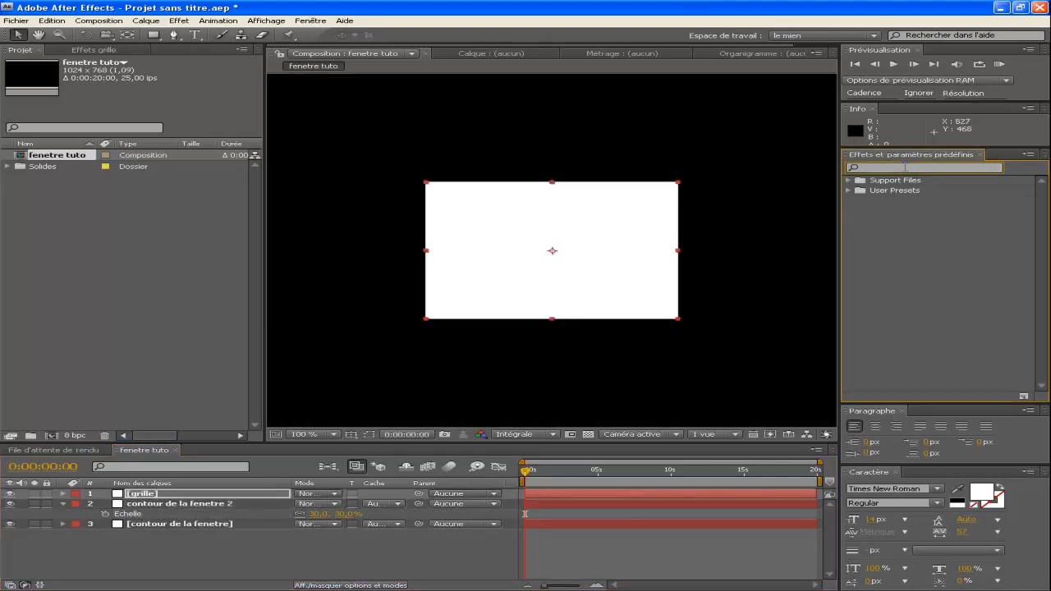
{"action": "type", "text": "grille"}
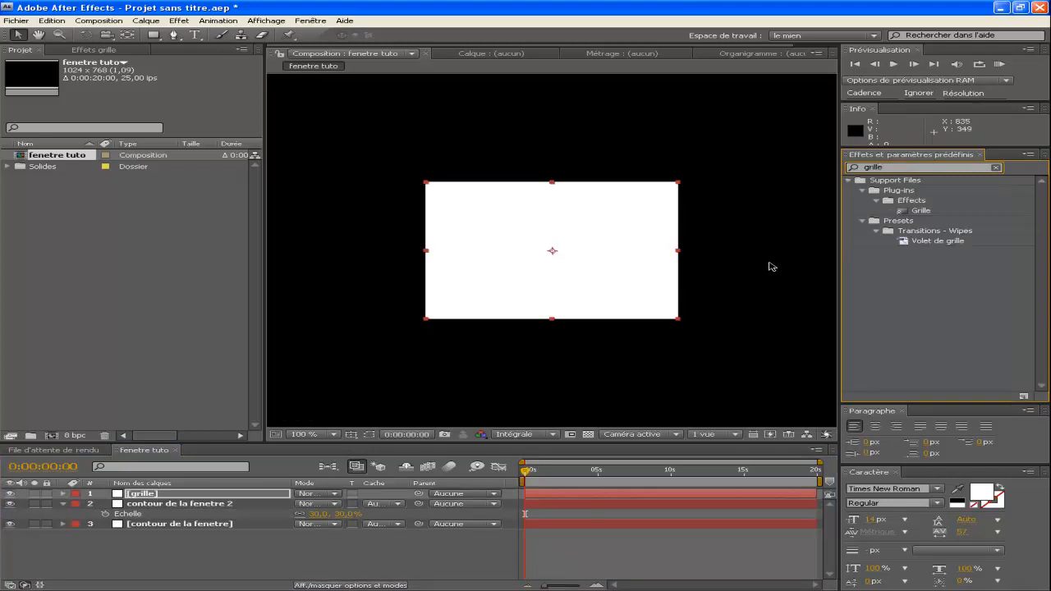
{"action": "left_click", "coordinate": [169, 494]}
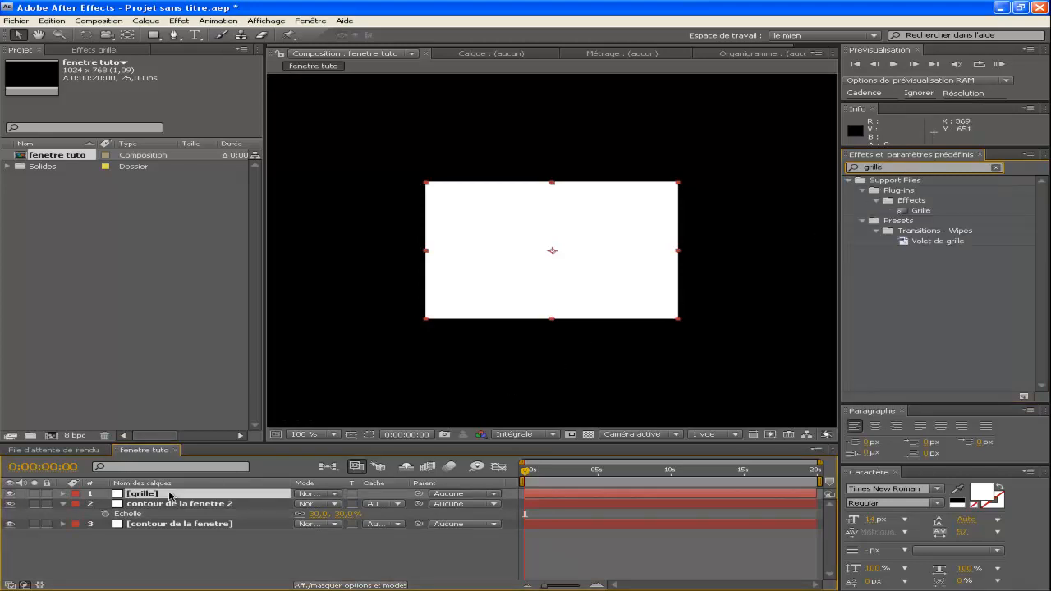
{"action": "double_click", "coordinate": [944, 212]}
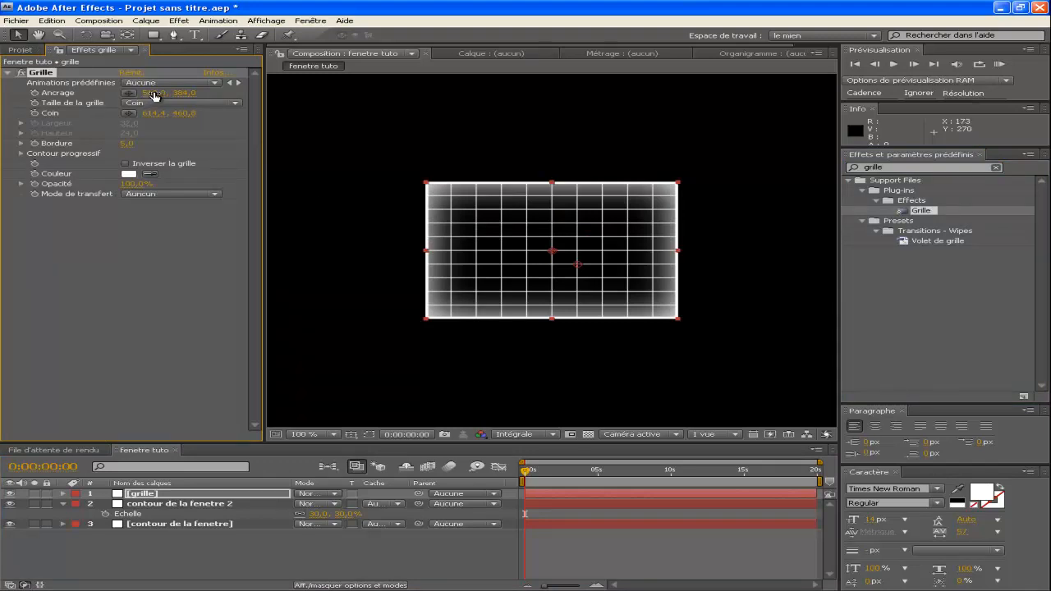
{"action": "left_click_drag", "start_coordinate": [165, 93], "coordinate": [187, 93]}
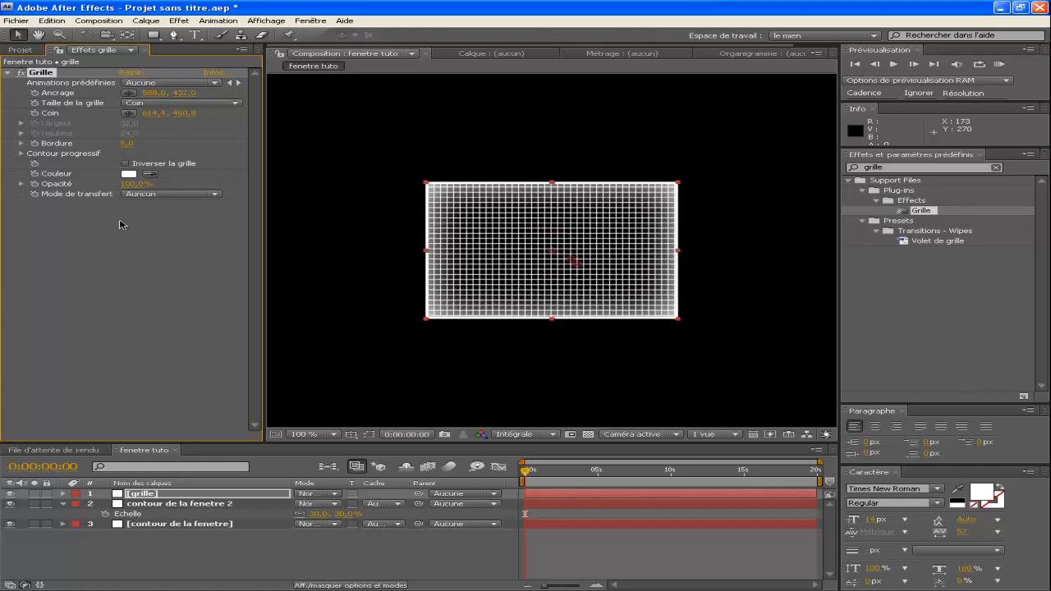
Reduce the Grille effect's opacity to 6%.
{"action": "left_click", "coordinate": [141, 184]}
{"action": "type", "text": "5"}
{"action": "key", "text": "Return"}
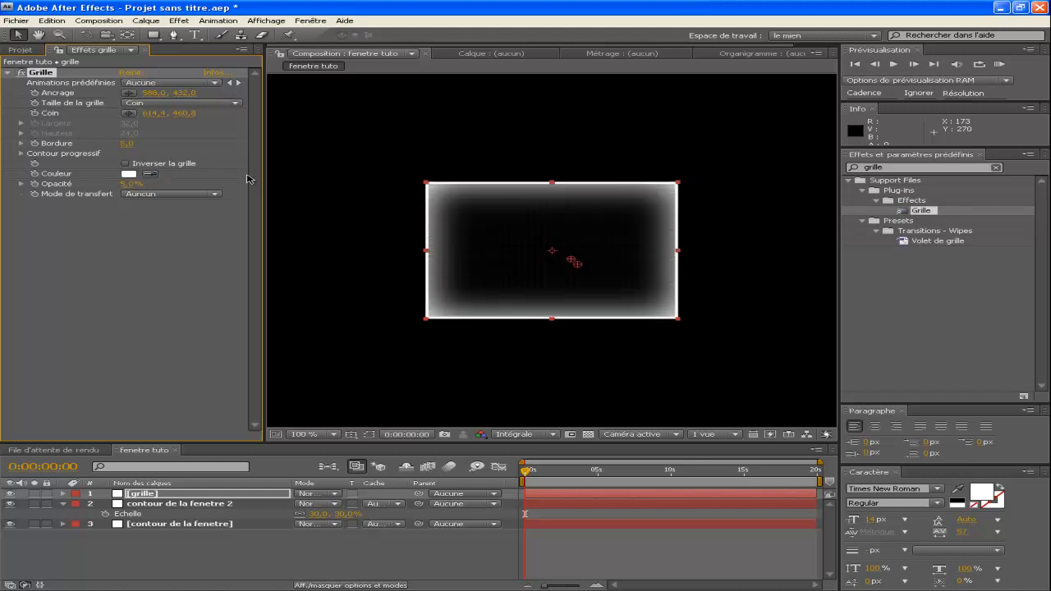
{"action": "left_click", "coordinate": [132, 184]}
{"action": "type", "text": "8"}
{"action": "key", "text": "Return"}
{"action": "scroll", "coordinate": [574, 255], "scroll_direction": "up", "scroll_amount": 1}
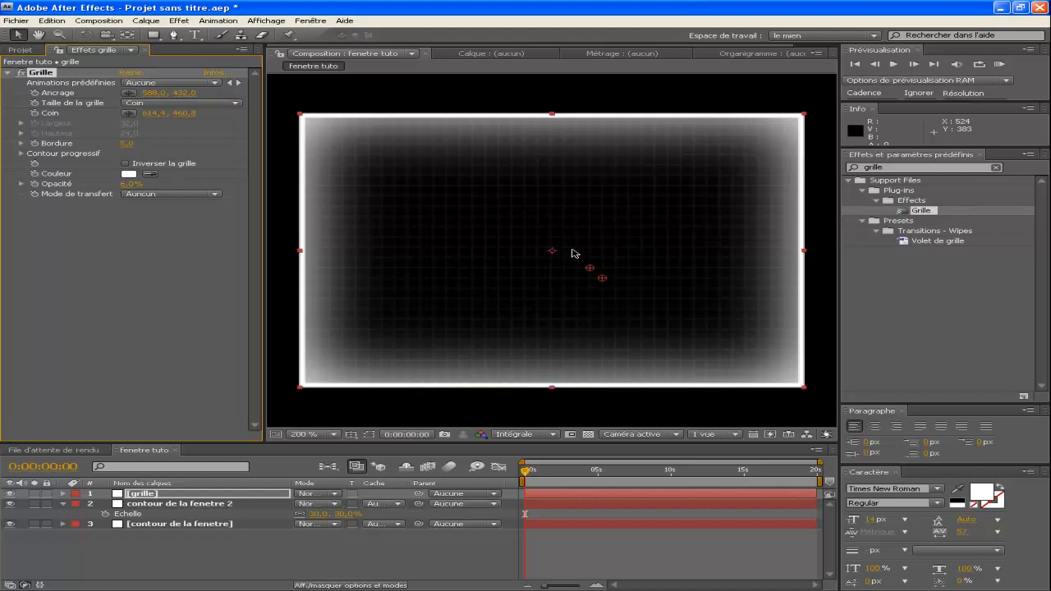
Precompose all three layers into a new composition named "la fenetre", transferring all attributes.
{"action": "left_click", "coordinate": [147, 496]}
{"action": "left_click", "coordinate": [141, 505], "text": "shift"}
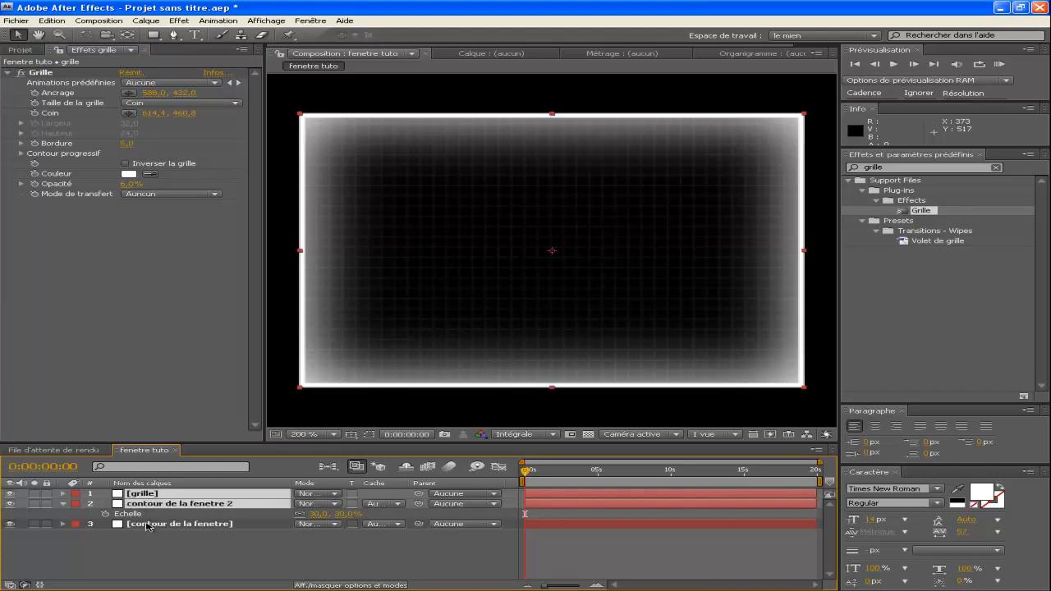
{"action": "left_click", "coordinate": [152, 524], "text": "shift"}
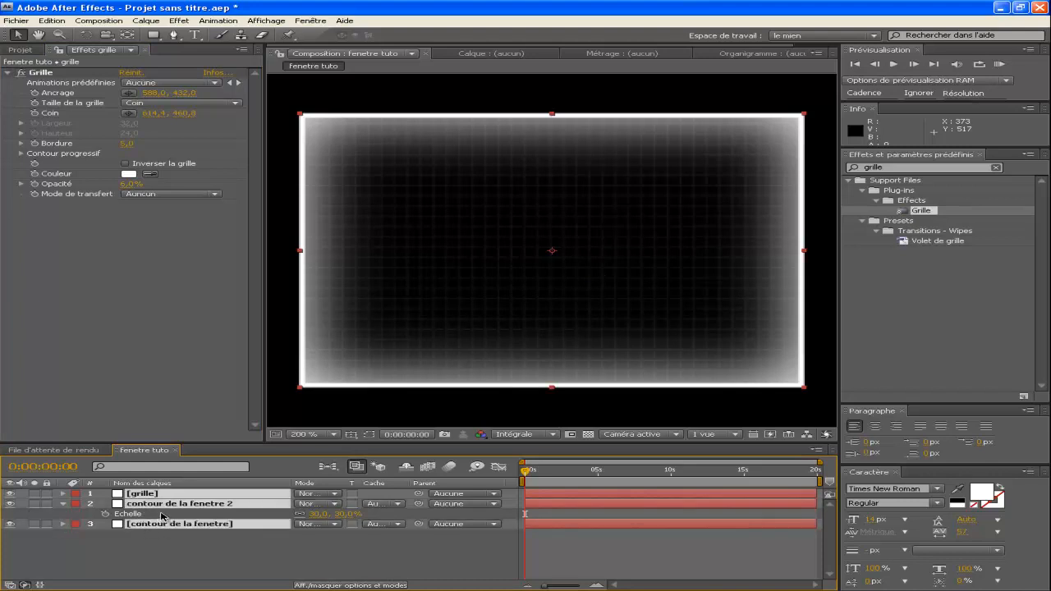
{"action": "key", "text": "ctrl+shift+c"}
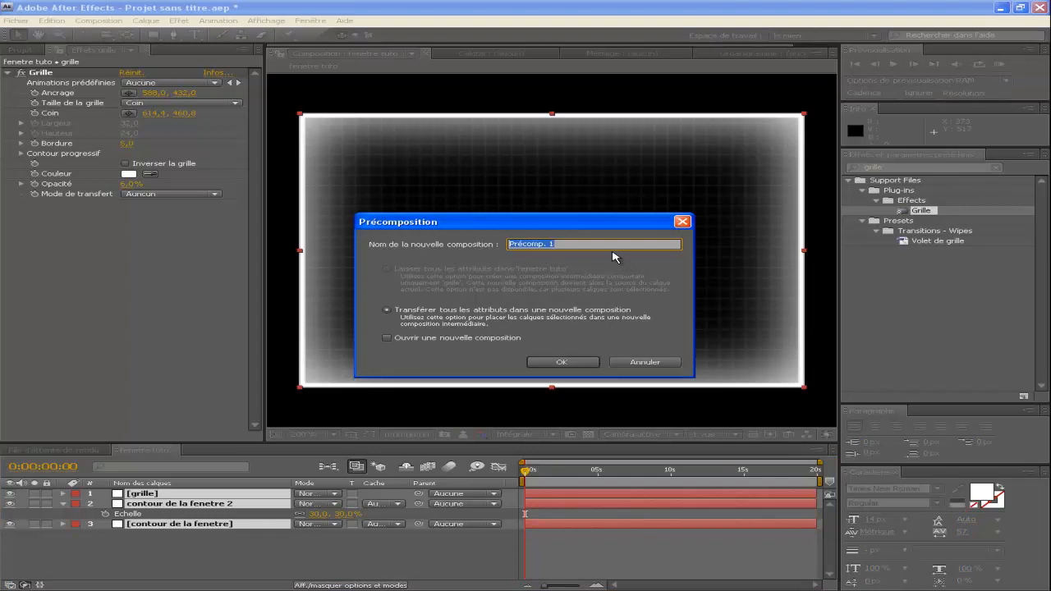
{"action": "type", "text": "la fenetre"}
{"action": "left_click", "coordinate": [564, 361]}
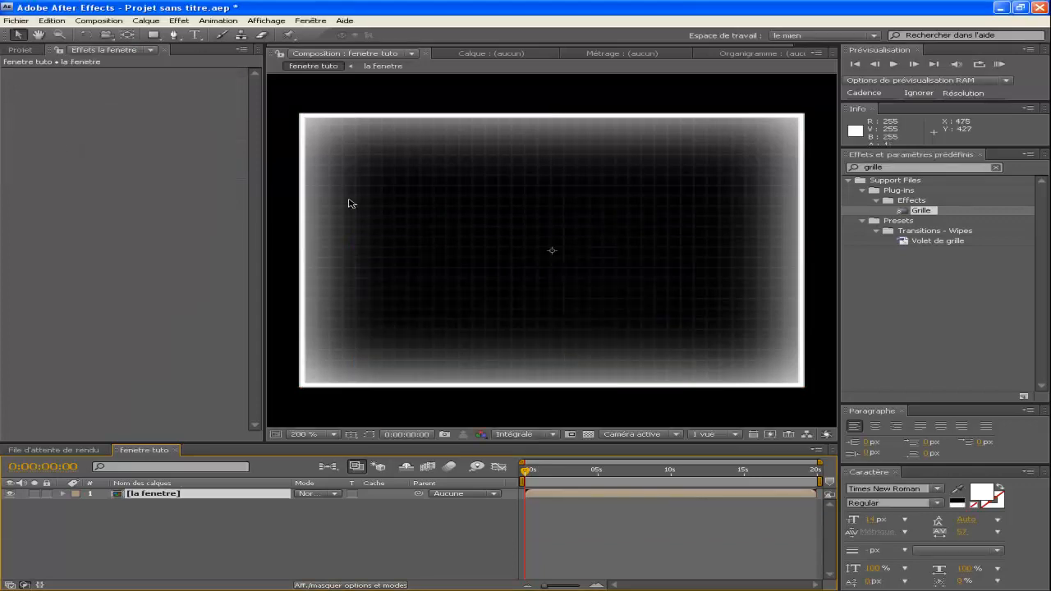
Import the "Screen BO" image and place it as a layer above "la fenetre" in the "fenetre tuto" composition.
{"action": "left_click", "coordinate": [20, 50]}
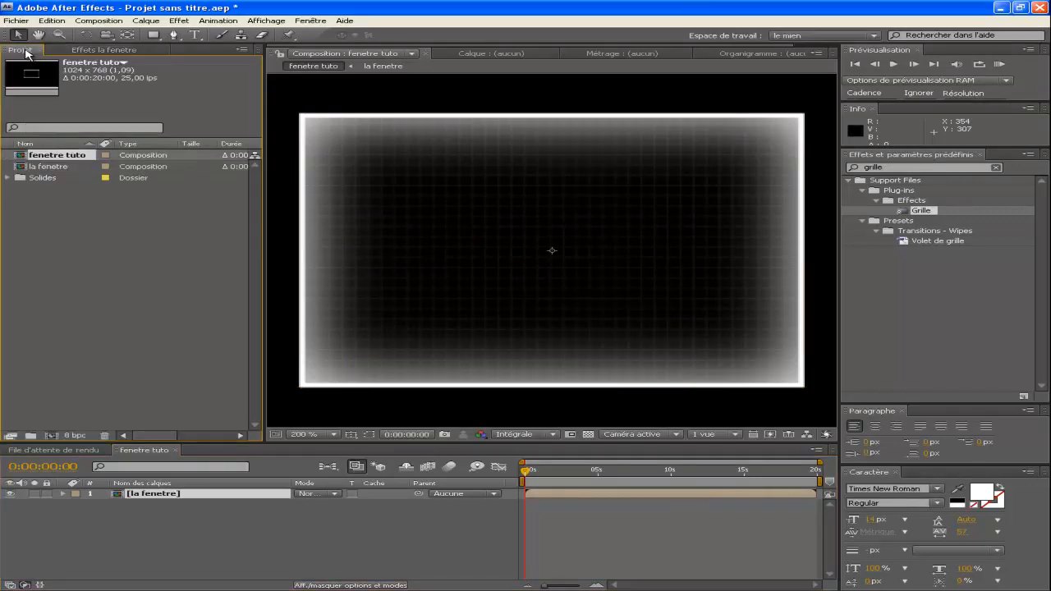
{"action": "right_click", "coordinate": [43, 227]}
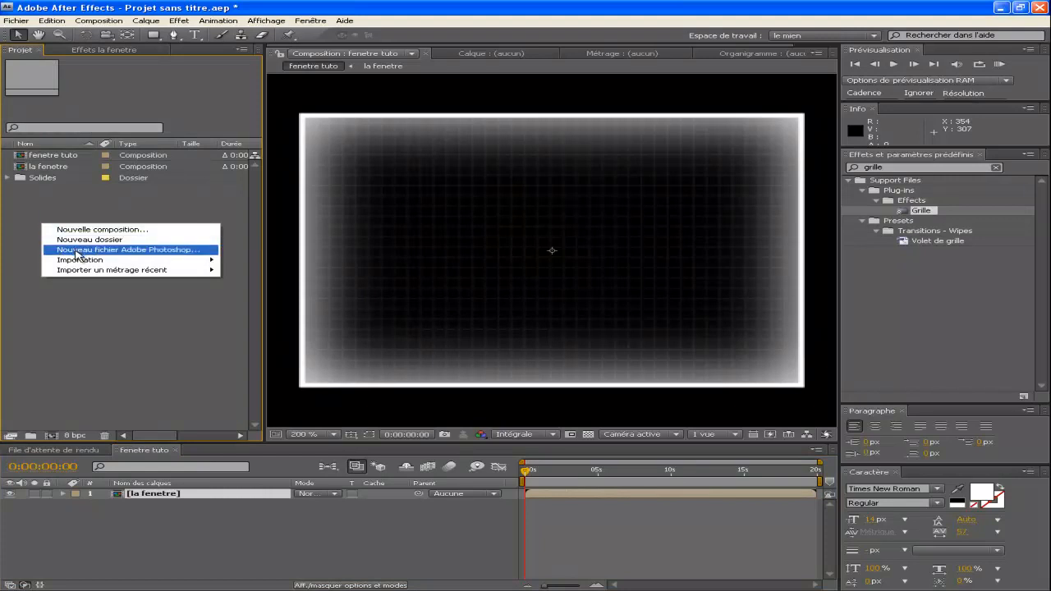
{"action": "mouse_move", "coordinate": [77, 263]}
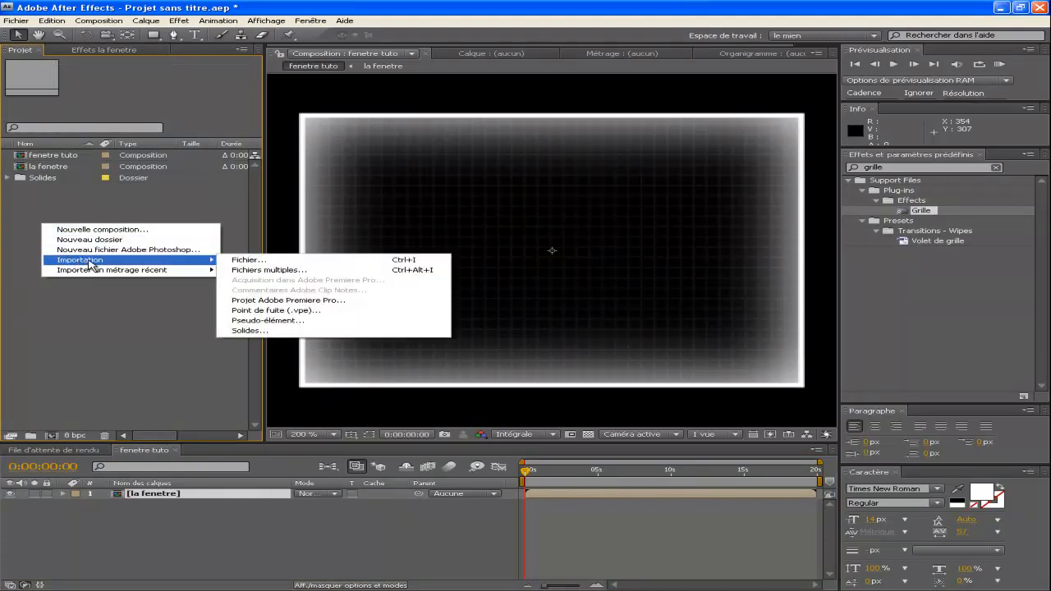
{"action": "left_click", "coordinate": [257, 261]}
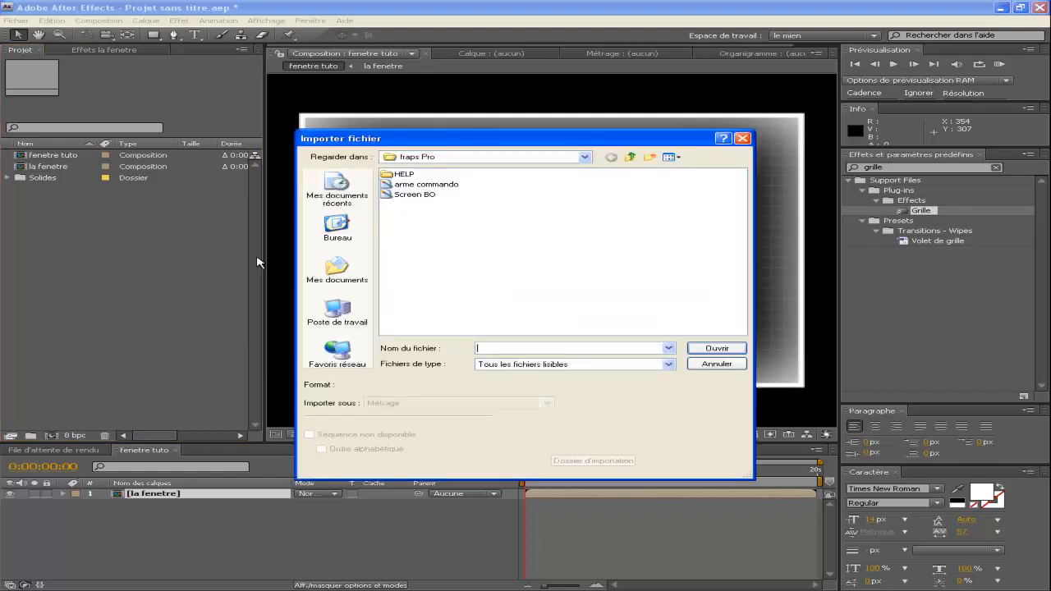
{"action": "left_click", "coordinate": [428, 197]}
{"action": "left_click", "coordinate": [730, 349]}
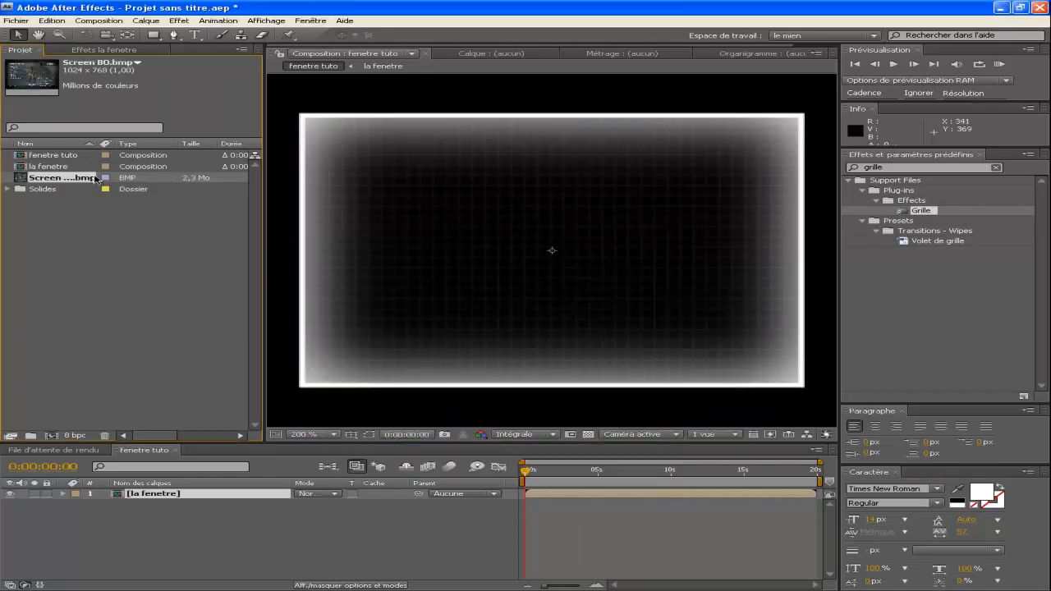
{"action": "left_click_drag", "start_coordinate": [64, 179], "coordinate": [136, 498]}
Try tracing the front edge of the AK47's magazine in Screen BO.bmp using the Pen tool with RotoBézier enabled, and undo the points.
{"action": "key", "text": "comma"}
{"action": "key", "text": "comma"}
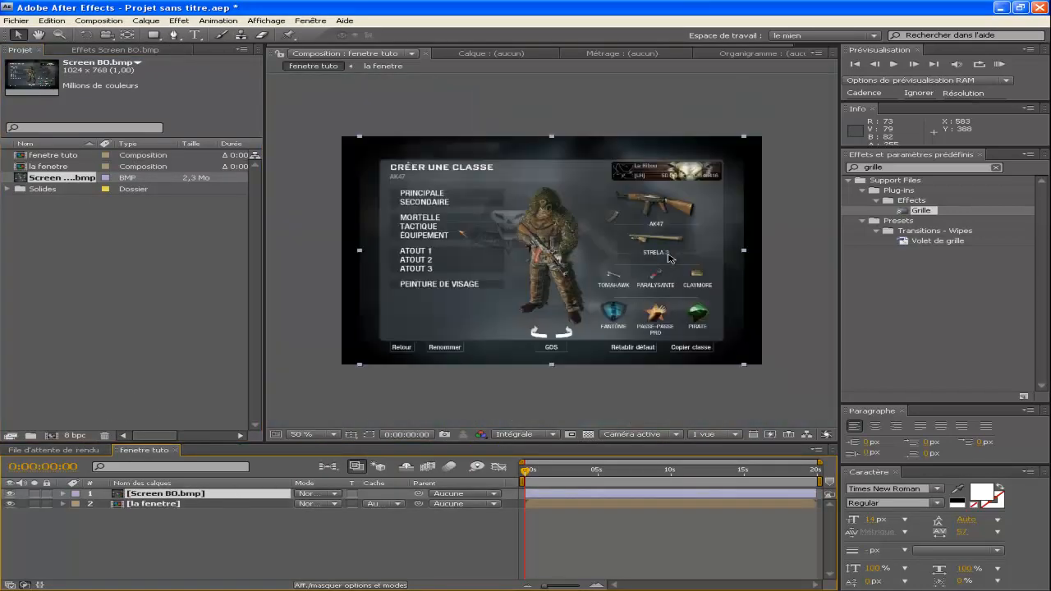
{"action": "key", "text": "period"}
{"action": "key", "text": "period"}
{"action": "key", "text": "period"}
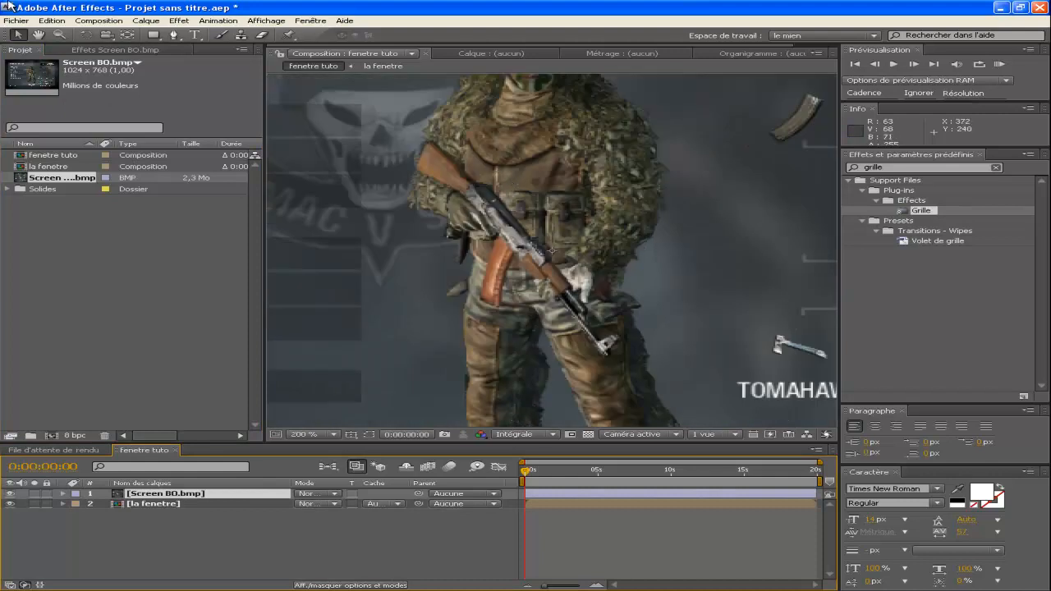
{"action": "key", "text": "h"}
{"action": "left_click_drag", "start_coordinate": [545, 167], "coordinate": [549, 249]}
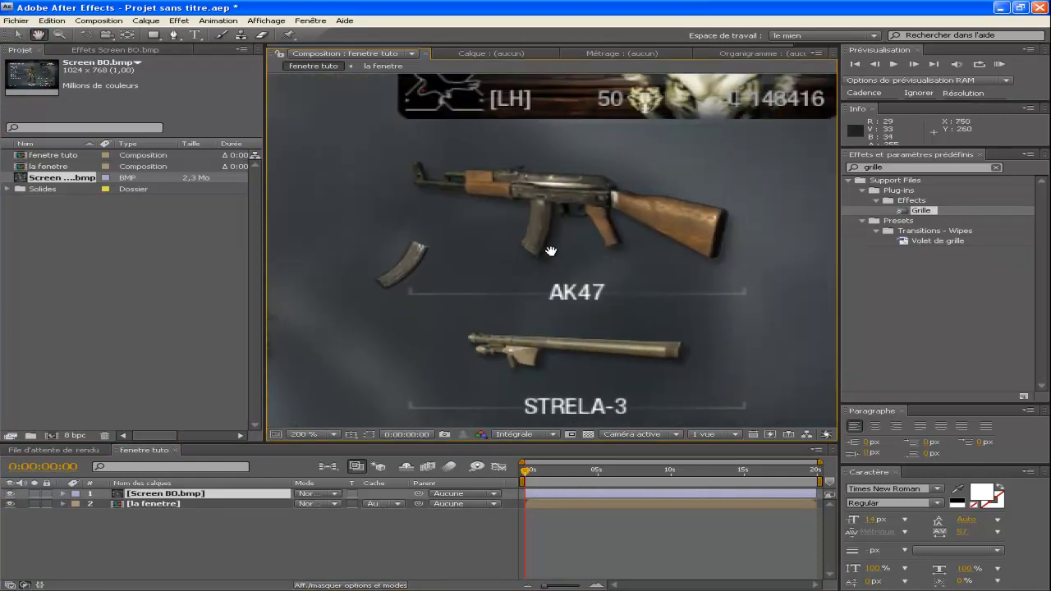
{"action": "key", "text": "period"}
{"action": "left_click_drag", "start_coordinate": [573, 180], "coordinate": [607, 258]}
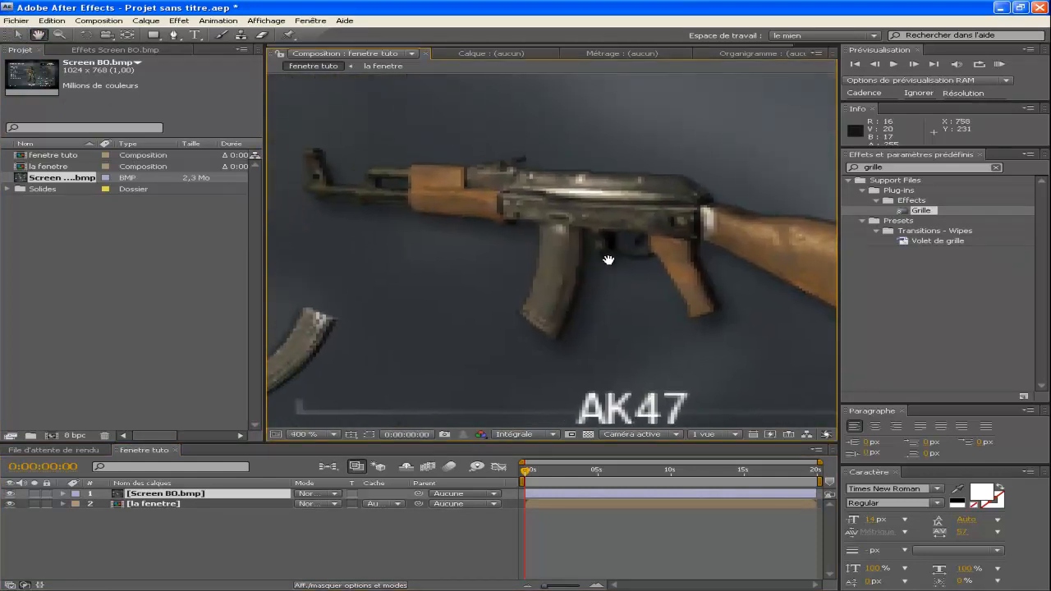
{"action": "left_click", "coordinate": [173, 35]}
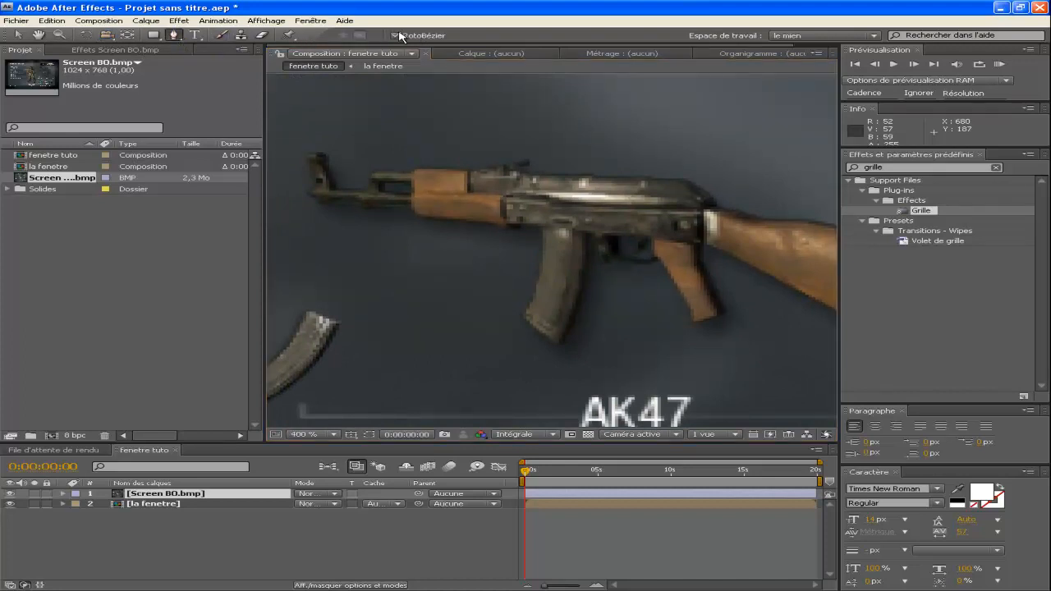
{"action": "left_click", "coordinate": [538, 230]}
{"action": "left_click", "coordinate": [538, 270]}
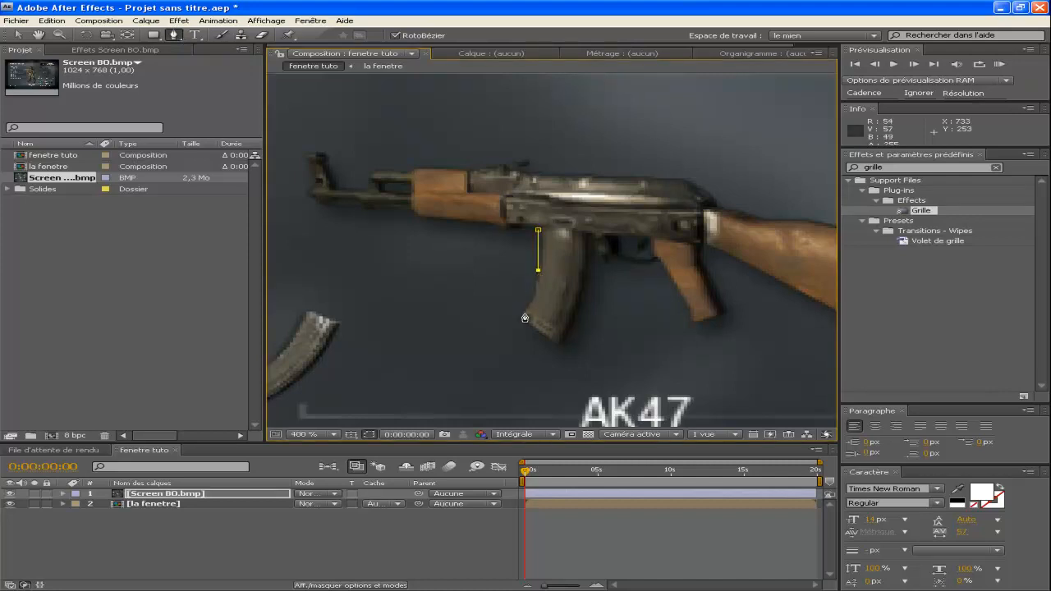
{"action": "left_click", "coordinate": [524, 312]}
{"action": "key", "text": "ctrl+z"}
{"action": "key", "text": "ctrl+z"}
{"action": "key", "text": "ctrl+z"}
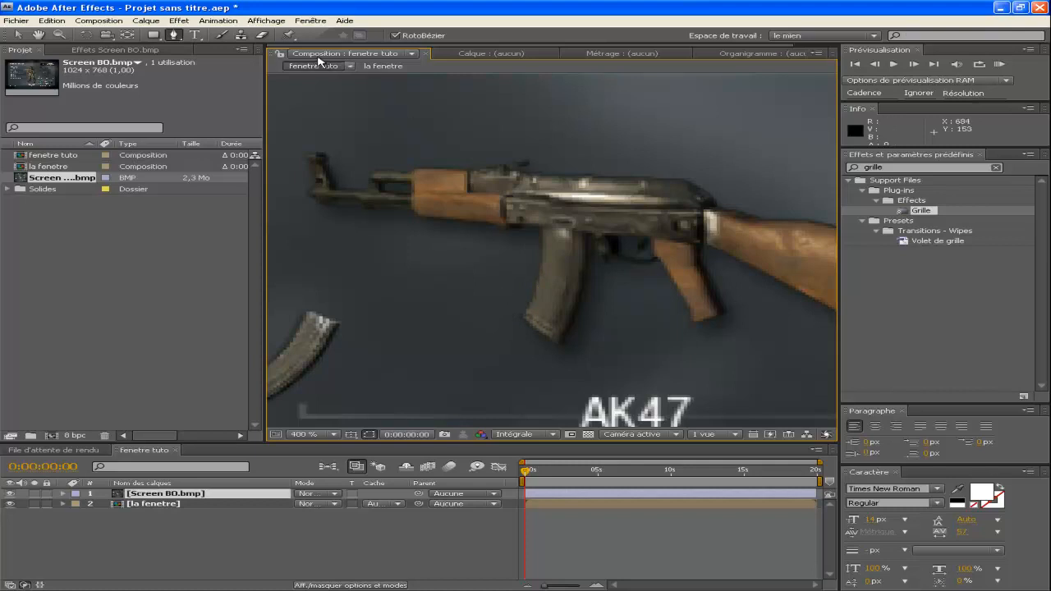
Try tracing the magazine's front edge with straight Pen tool segments without RotoBézier, and undo the points.
{"action": "left_click", "coordinate": [538, 230]}
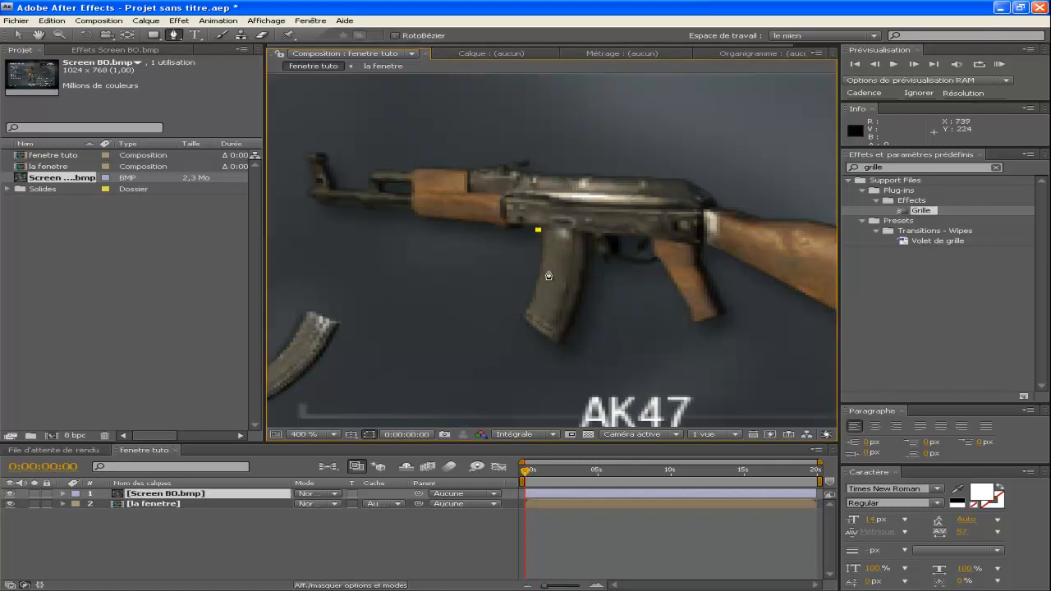
{"action": "left_click", "coordinate": [540, 272]}
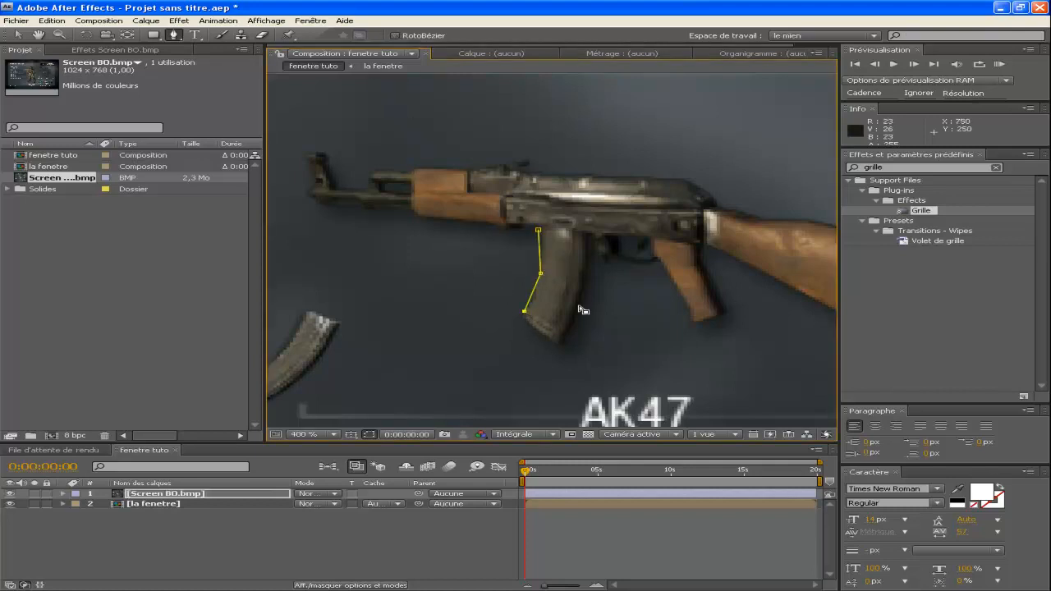
{"action": "key", "text": "ctrl+z"}
{"action": "key", "text": "ctrl+z"}
{"action": "key", "text": "ctrl+z"}
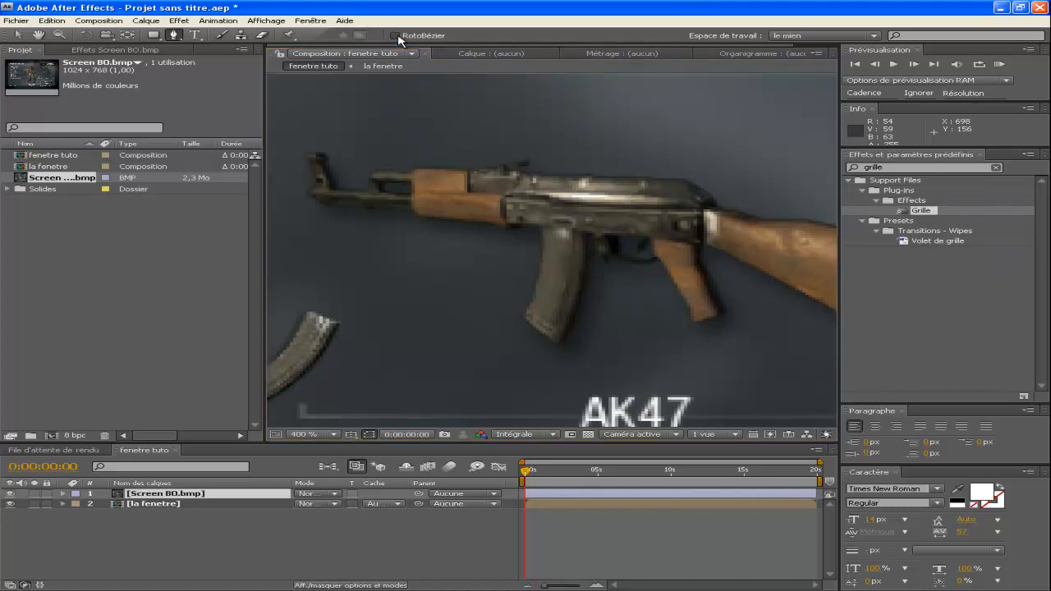
Start a RotoBézier mask on Screen BO.bmp, tracing from the AK47 handguard's underside around the muzzle and front sight to the handguard's top.
{"action": "left_click", "coordinate": [396, 36]}
{"action": "left_click", "coordinate": [414, 213]}
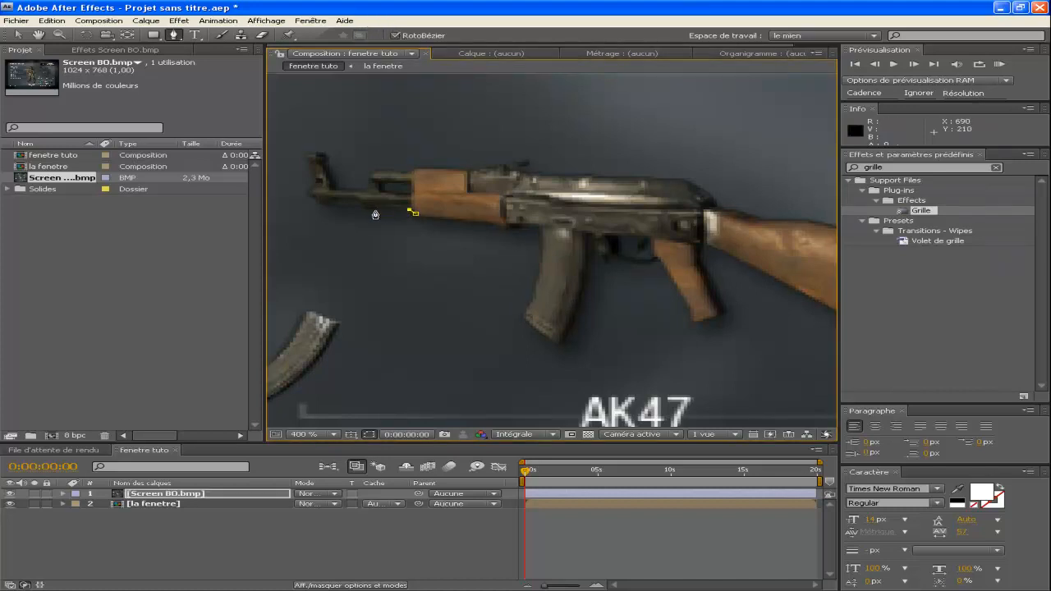
{"action": "left_click", "coordinate": [314, 197]}
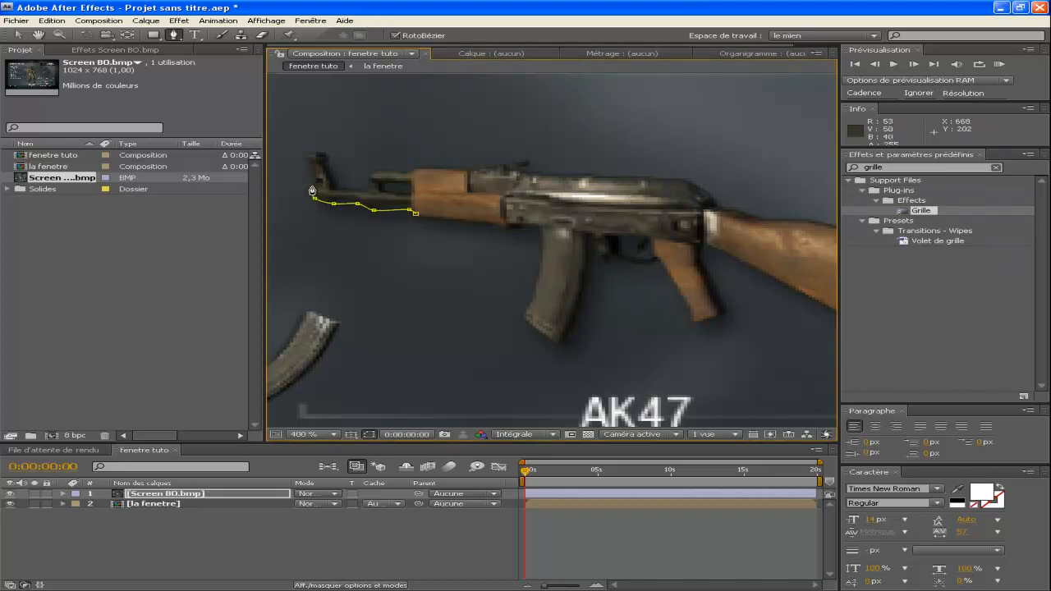
{"action": "left_click", "coordinate": [313, 154]}
{"action": "left_click", "coordinate": [357, 188]}
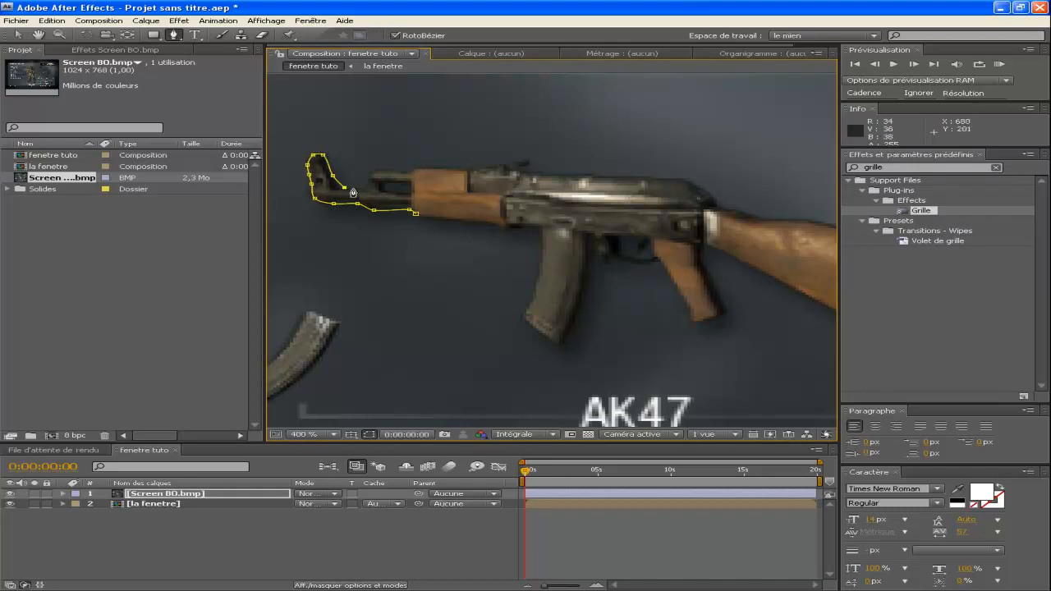
{"action": "left_click", "coordinate": [367, 182]}
{"action": "left_click", "coordinate": [429, 166]}
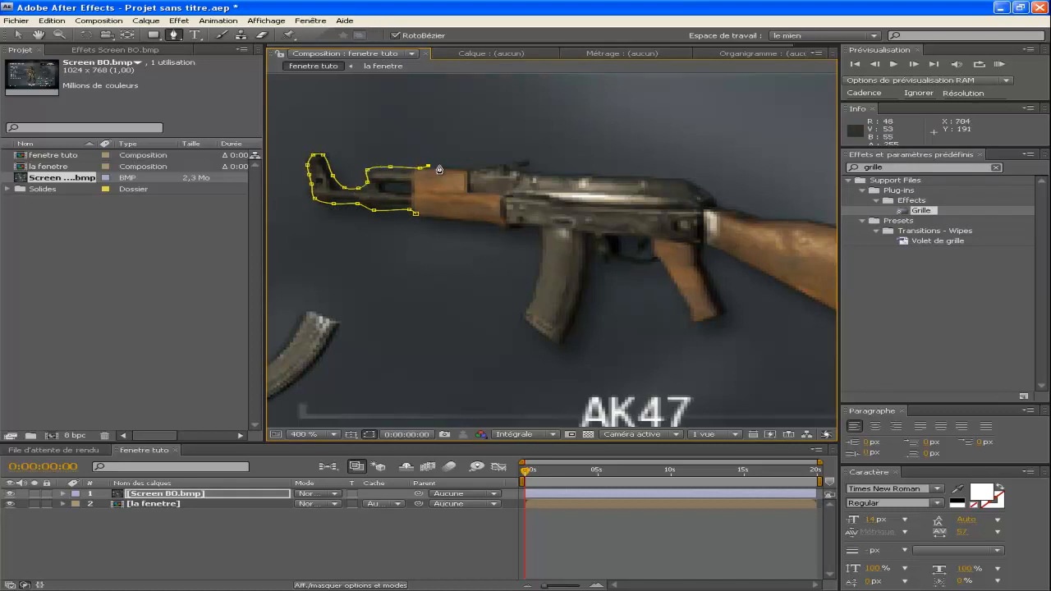
Continue the mask outline along the rear sight and the receiver's upper edge to the top of the wooden stock.
{"action": "left_click", "coordinate": [501, 164]}
{"action": "left_click", "coordinate": [525, 160]}
{"action": "left_click", "coordinate": [568, 175]}
{"action": "left_click", "coordinate": [607, 177]}
{"action": "left_click", "coordinate": [654, 176]}
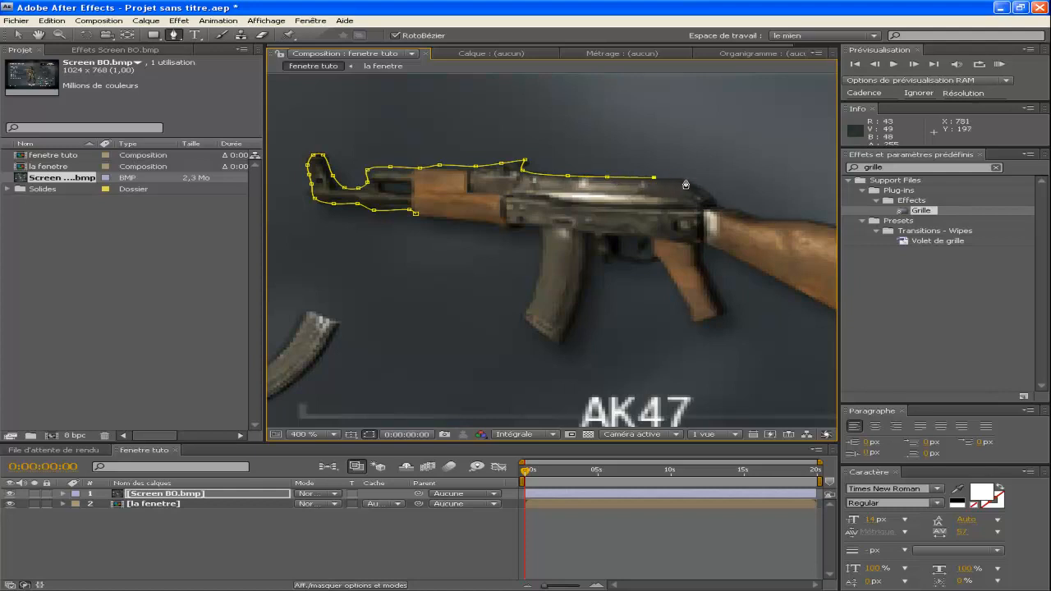
{"action": "left_click", "coordinate": [693, 180]}
{"action": "left_click", "coordinate": [722, 199]}
{"action": "left_click", "coordinate": [753, 212]}
{"action": "left_click", "coordinate": [786, 218]}
{"action": "left_click", "coordinate": [819, 219]}
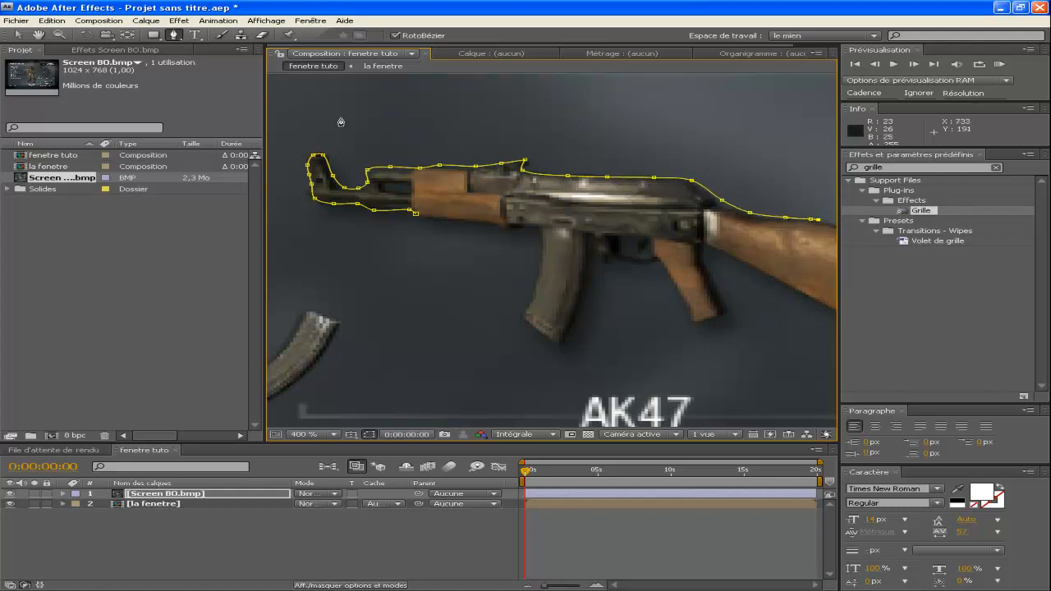
Trace the mask around the wooden stock's butt and back along its lower edge to the pistol grip.
{"action": "left_click", "coordinate": [38, 34]}
{"action": "left_click_drag", "start_coordinate": [405, 181], "coordinate": [171, 108]}
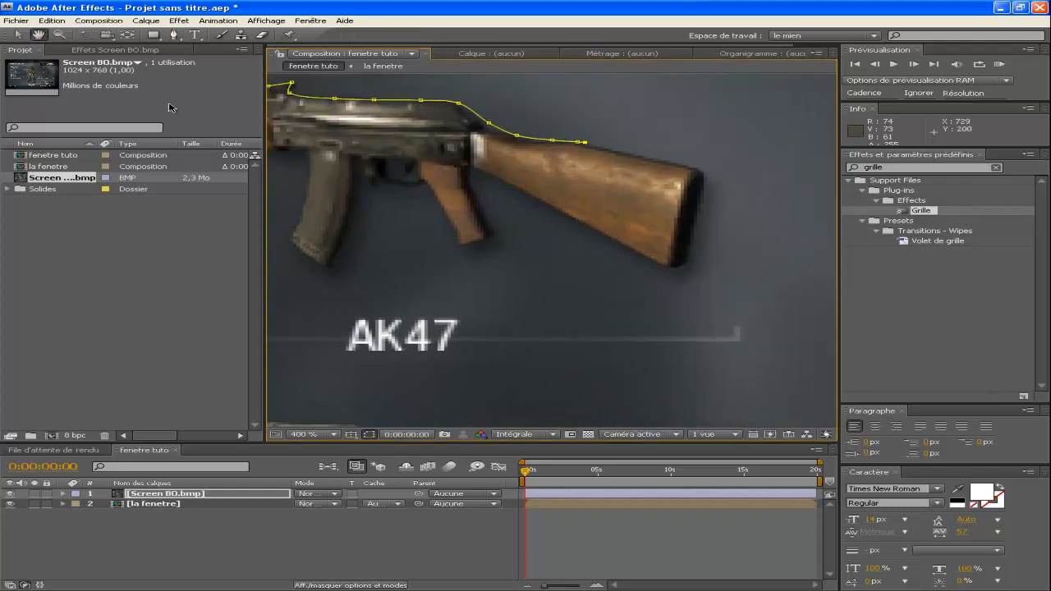
{"action": "left_click", "coordinate": [173, 35]}
{"action": "left_click", "coordinate": [649, 159]}
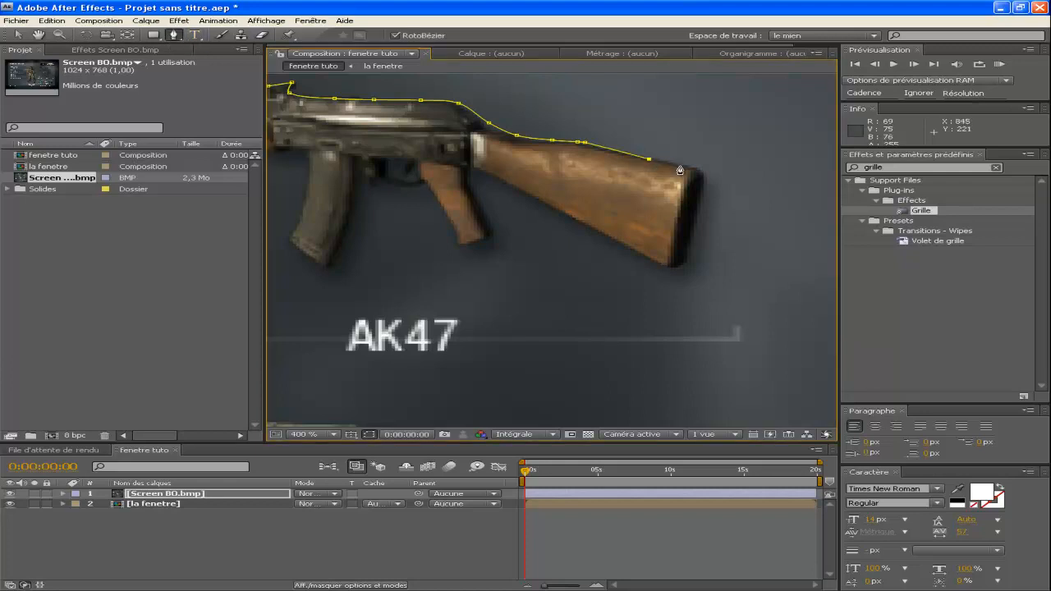
{"action": "left_click", "coordinate": [708, 196]}
{"action": "left_click", "coordinate": [701, 243]}
{"action": "left_click", "coordinate": [691, 262]}
{"action": "left_click", "coordinate": [670, 265]}
{"action": "left_click", "coordinate": [645, 254]}
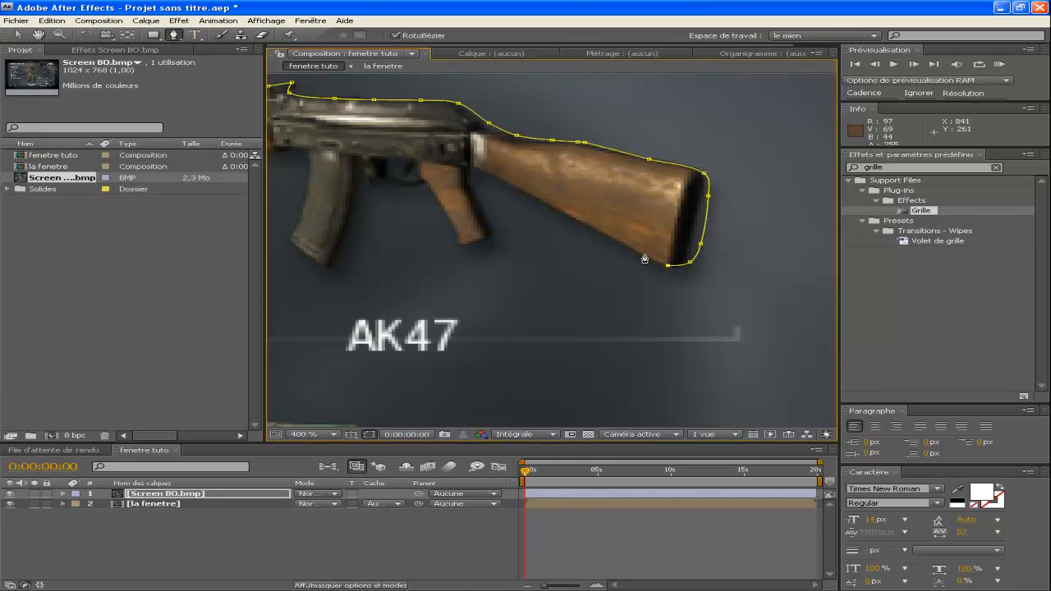
{"action": "left_click", "coordinate": [570, 217]}
{"action": "left_click", "coordinate": [517, 190]}
{"action": "left_click", "coordinate": [466, 170]}
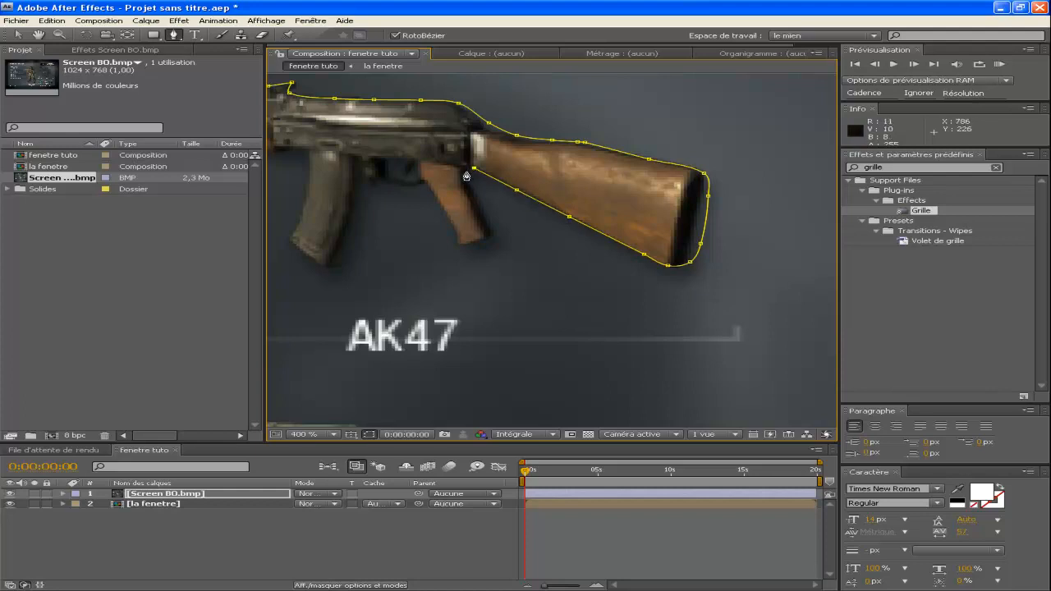
Trace the mask around the pistol grip up to the rear of the trigger guard.
{"action": "left_click", "coordinate": [477, 199]}
{"action": "left_click", "coordinate": [488, 241]}
{"action": "left_click", "coordinate": [466, 247]}
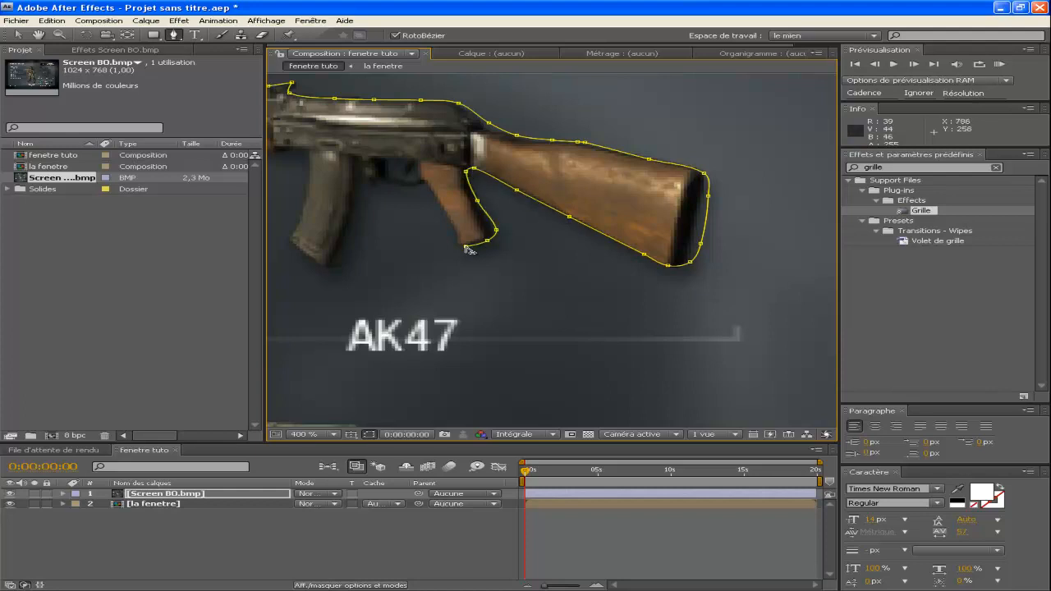
{"action": "left_click", "coordinate": [439, 197]}
{"action": "left_click", "coordinate": [430, 181]}
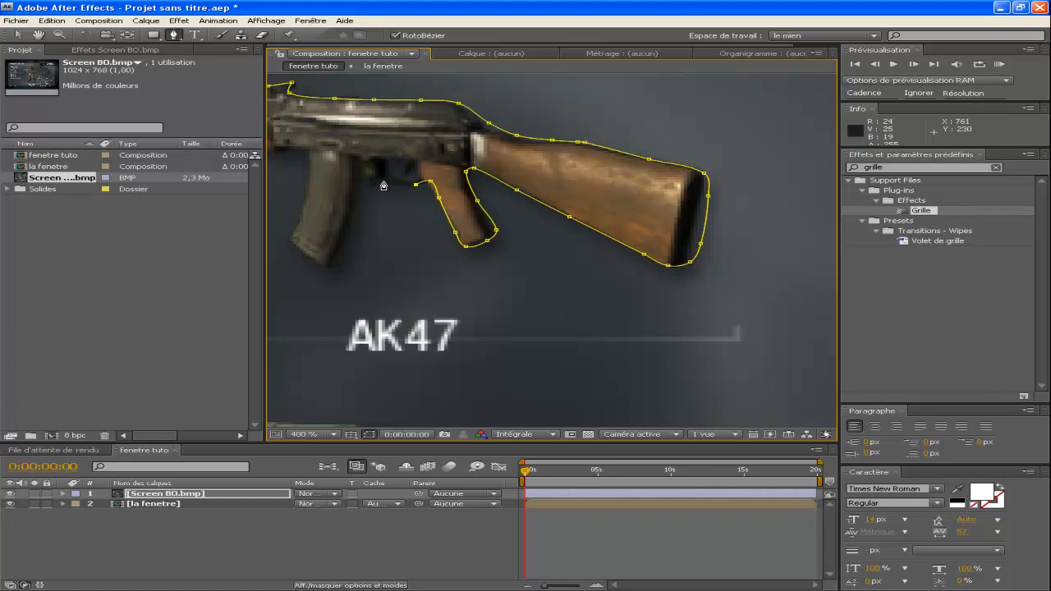
Continue the mask outline down the magazine's rear edge, around its base and up its front edge.
{"action": "left_click", "coordinate": [349, 227]}
{"action": "left_click", "coordinate": [339, 249]}
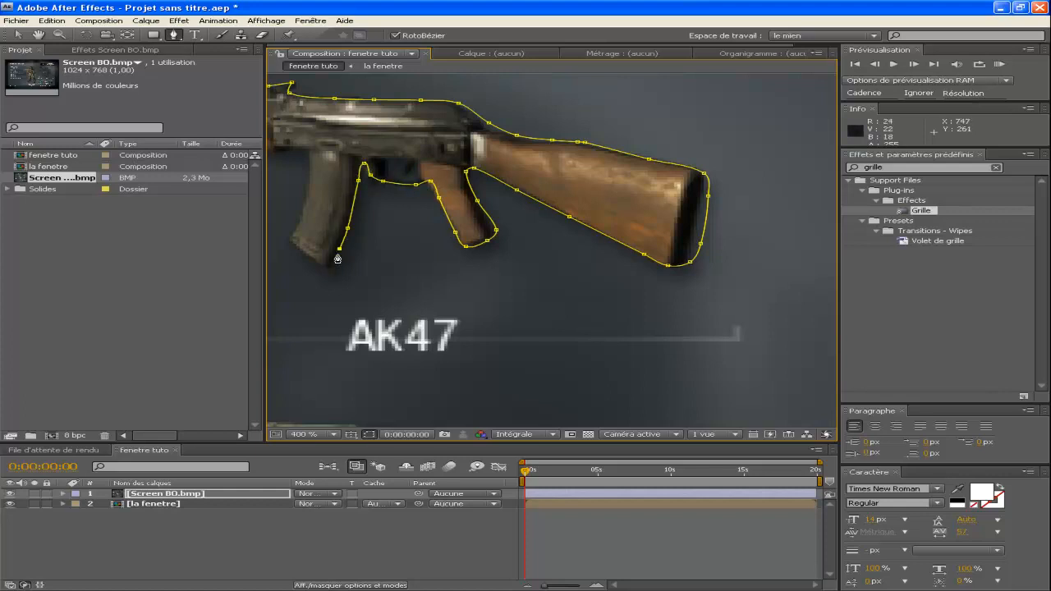
{"action": "left_click", "coordinate": [331, 262]}
{"action": "left_click", "coordinate": [305, 256]}
{"action": "left_click", "coordinate": [290, 235]}
{"action": "left_click", "coordinate": [302, 210]}
{"action": "left_click", "coordinate": [308, 174]}
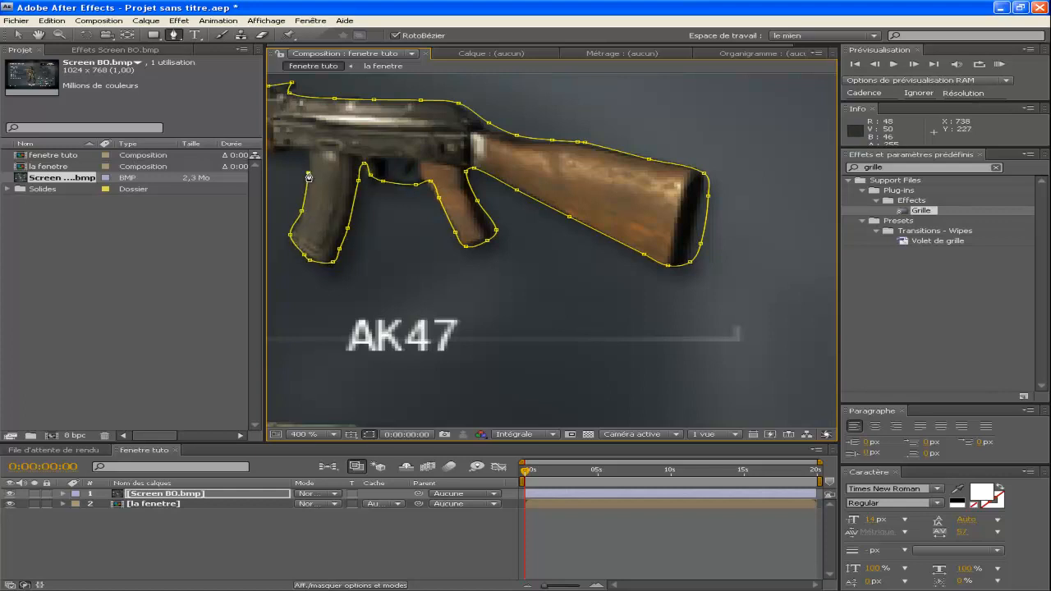
Close the AK47 mask along the handguard's underside at its starting point.
{"action": "left_click", "coordinate": [38, 35]}
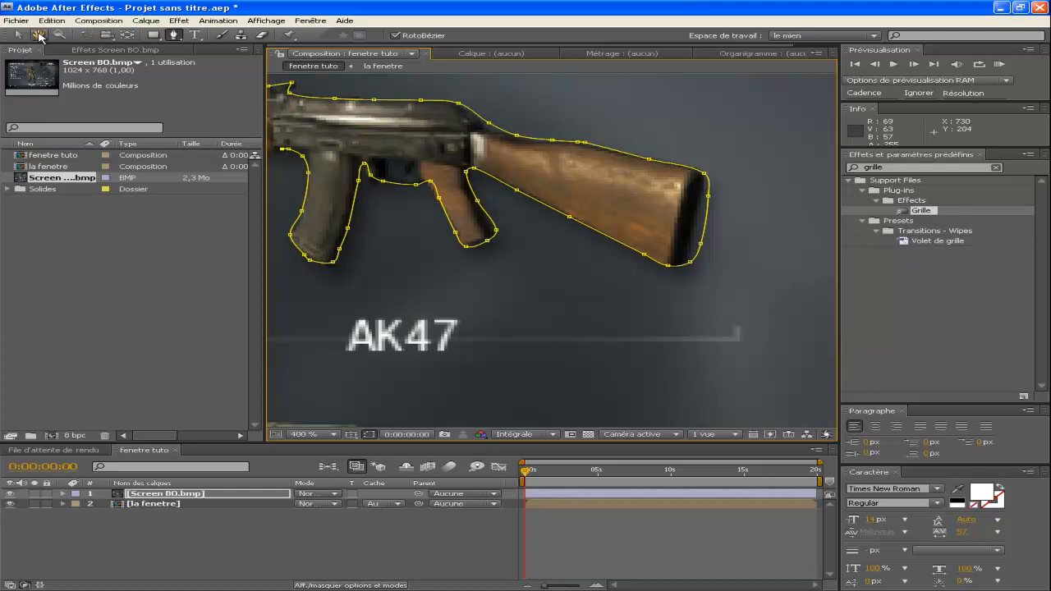
{"action": "left_click_drag", "start_coordinate": [484, 187], "coordinate": [704, 244]}
{"action": "left_click", "coordinate": [173, 35]}
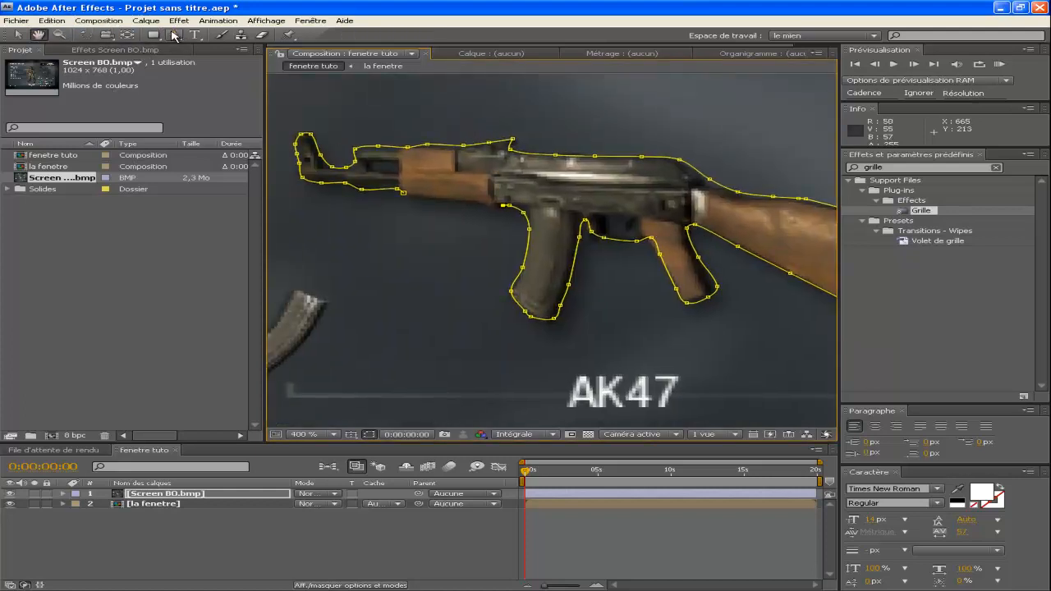
{"action": "left_click", "coordinate": [404, 194]}
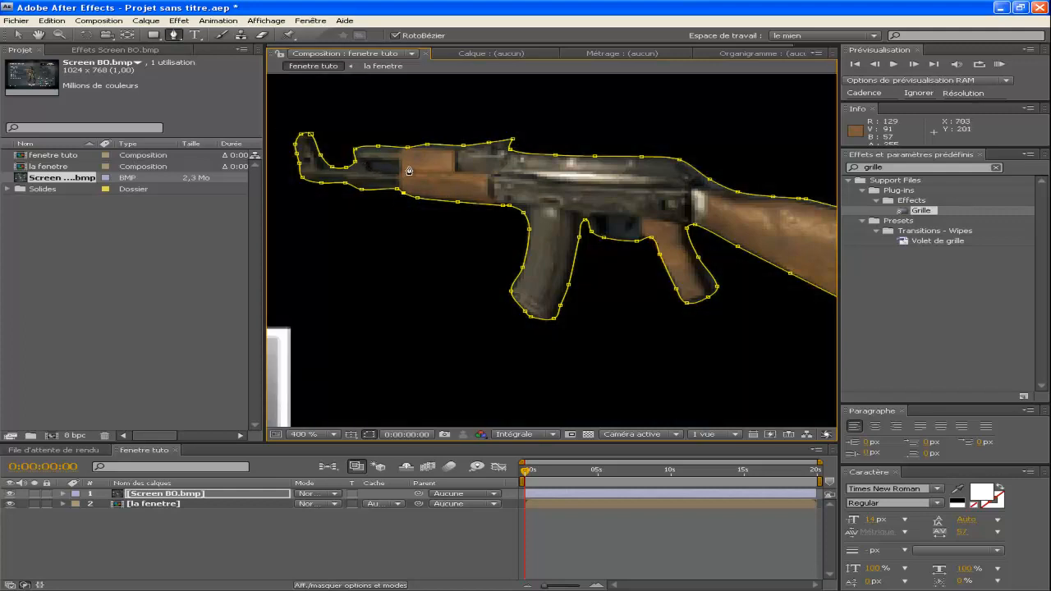
Draw a second closed mask around the gap between the barrel and gas tube, just ahead of the wooden handguard.
{"action": "left_click", "coordinate": [38, 34]}
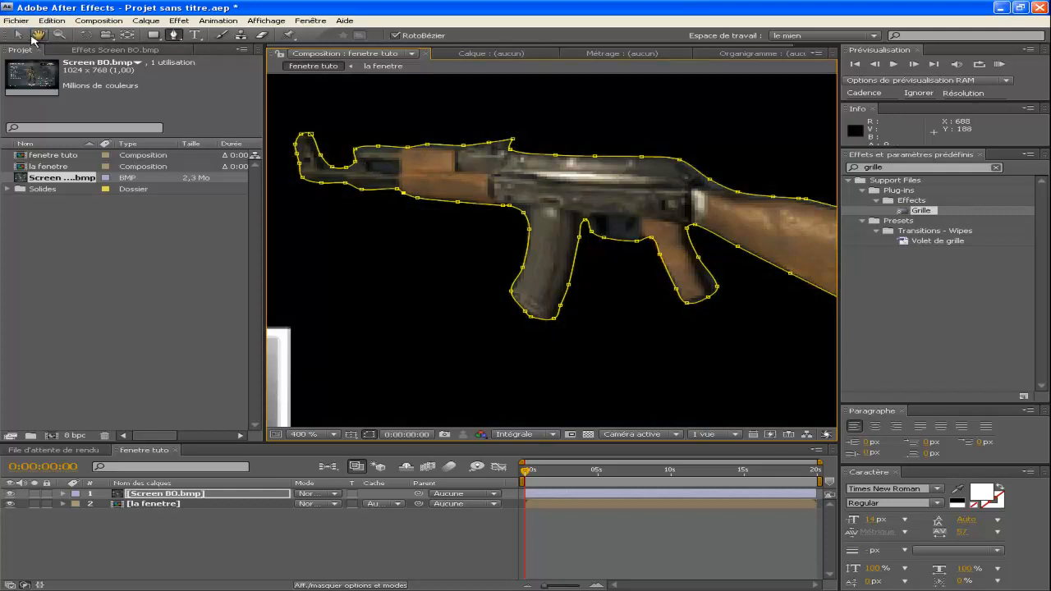
{"action": "left_click_drag", "start_coordinate": [450, 176], "coordinate": [520, 243]}
{"action": "scroll", "coordinate": [520, 246], "scroll_direction": "up", "scroll_amount": 2}
{"action": "left_click_drag", "start_coordinate": [349, 221], "coordinate": [768, 277]}
{"action": "left_click", "coordinate": [173, 34]}
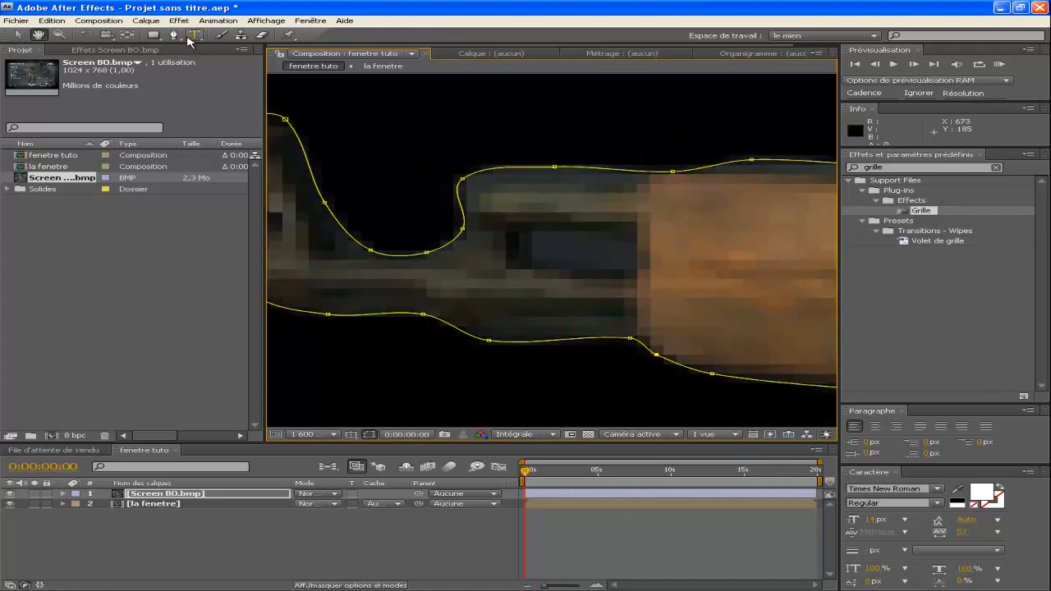
{"action": "left_click", "coordinate": [531, 262]}
{"action": "left_click", "coordinate": [523, 241]}
{"action": "left_click", "coordinate": [547, 233]}
{"action": "left_click", "coordinate": [612, 232]}
{"action": "left_click", "coordinate": [638, 249]}
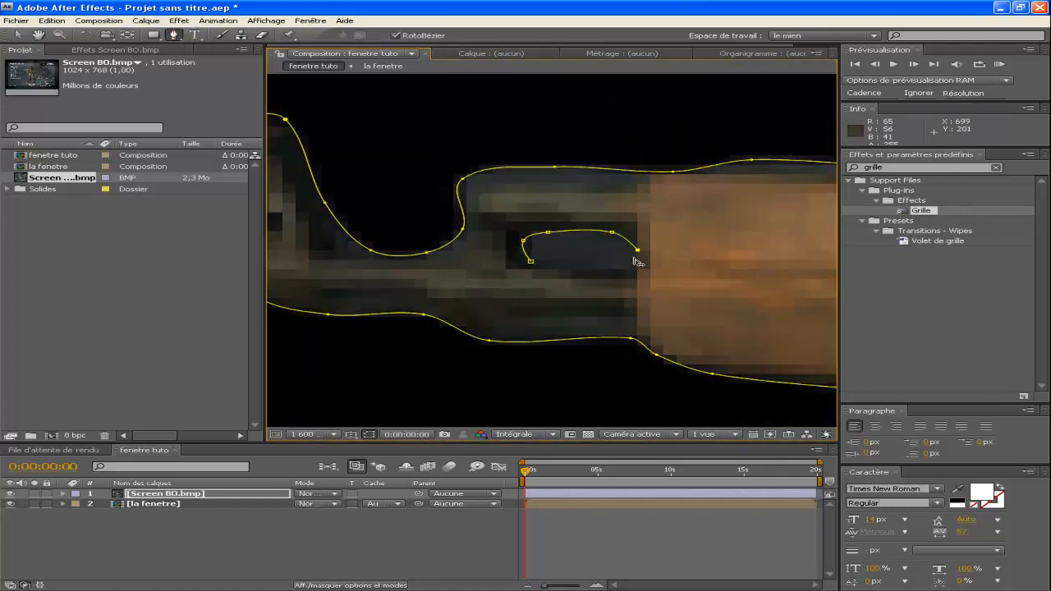
{"action": "left_click", "coordinate": [629, 265]}
{"action": "left_click", "coordinate": [578, 264]}
{"action": "left_click", "coordinate": [531, 261]}
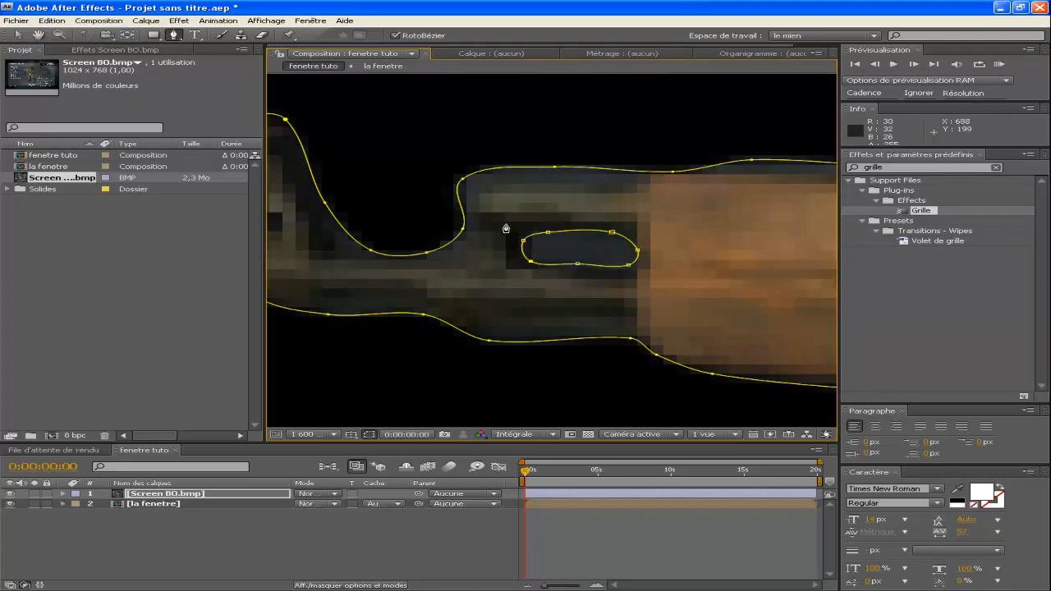
Reveal the masks of Screen BO.bmp and set Masque 2 to Soustraction mode.
{"action": "left_click", "coordinate": [182, 494]}
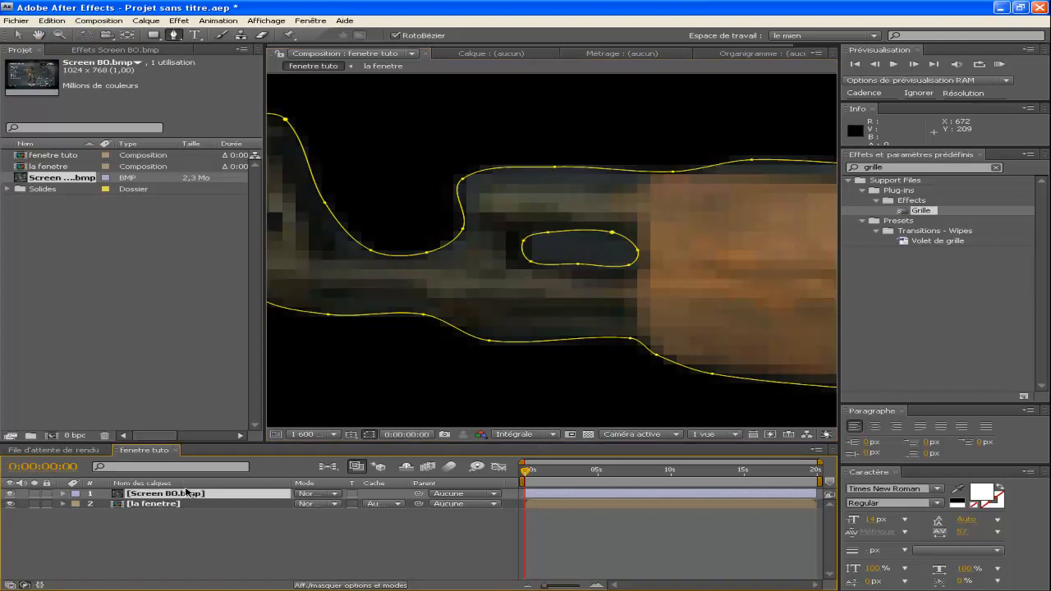
{"action": "key", "text": "m"}
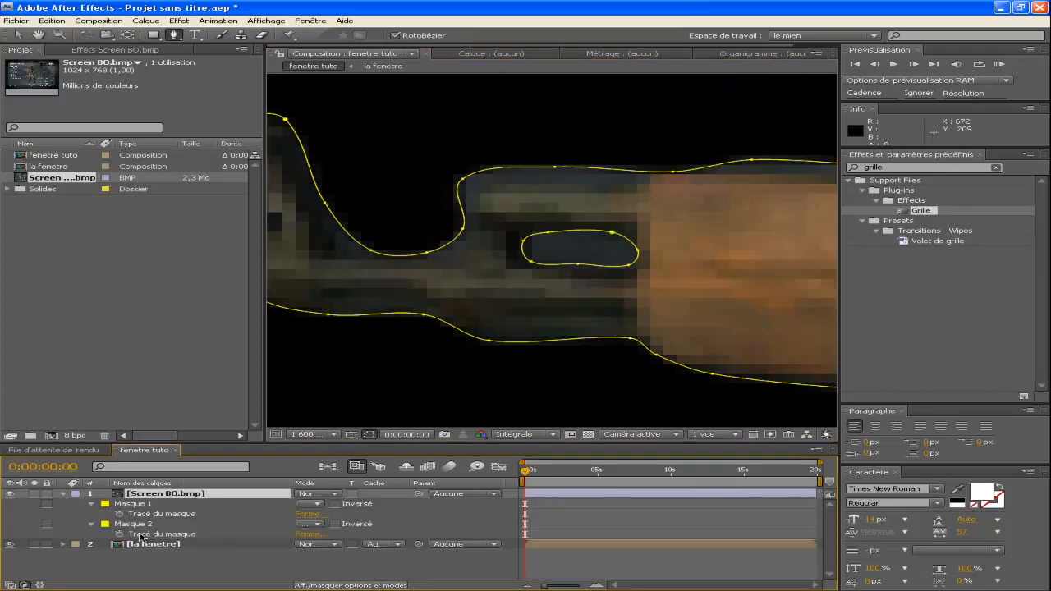
{"action": "left_click", "coordinate": [138, 526]}
{"action": "left_click", "coordinate": [317, 524]}
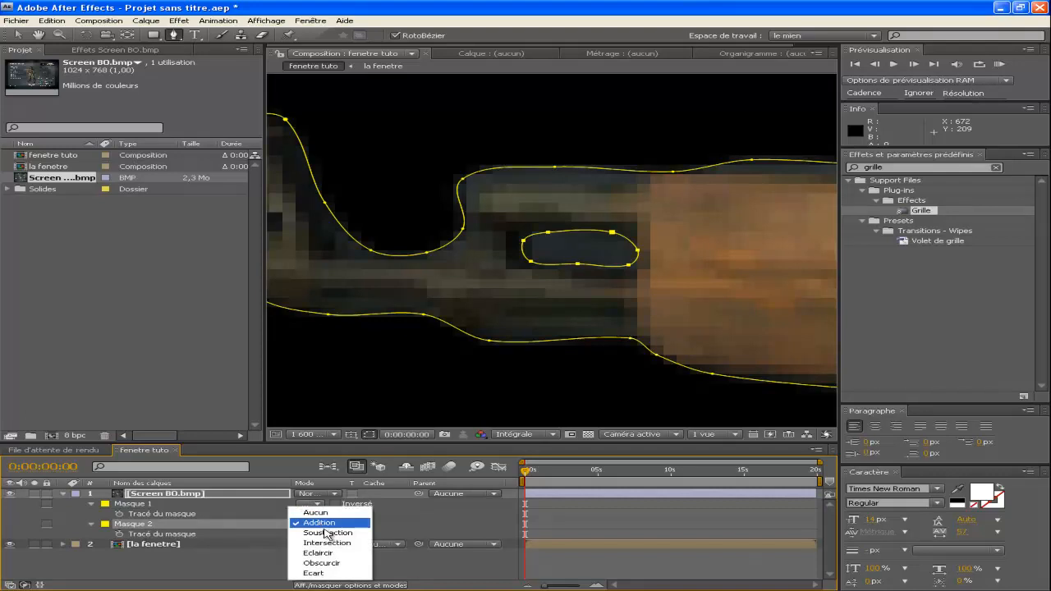
{"action": "left_click", "coordinate": [323, 543]}
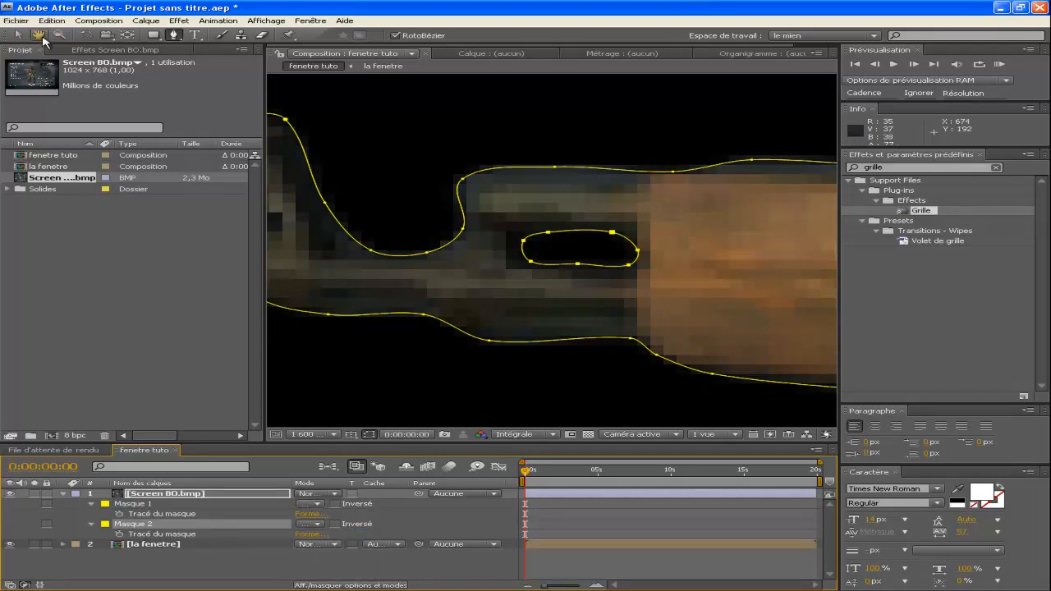
Start a third mask inside the trigger guard opening, outlining its front and upper edges up to the trigger.
{"action": "left_click", "coordinate": [39, 35]}
{"action": "left_click_drag", "start_coordinate": [629, 198], "coordinate": [244, 201]}
{"action": "left_click_drag", "start_coordinate": [672, 313], "coordinate": [388, 156]}
{"action": "left_click_drag", "start_coordinate": [662, 258], "coordinate": [559, 214]}
{"action": "left_click", "coordinate": [175, 36]}
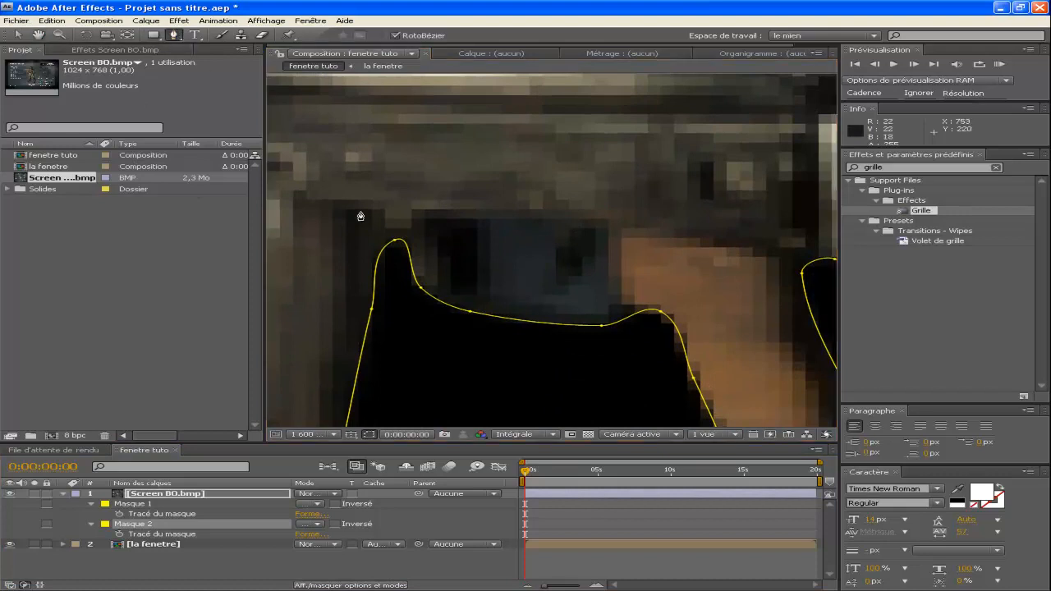
{"action": "left_click", "coordinate": [518, 297]}
{"action": "left_click", "coordinate": [483, 281]}
{"action": "left_click", "coordinate": [479, 232]}
{"action": "left_click", "coordinate": [497, 224]}
{"action": "left_click", "coordinate": [556, 230]}
{"action": "left_click", "coordinate": [552, 244]}
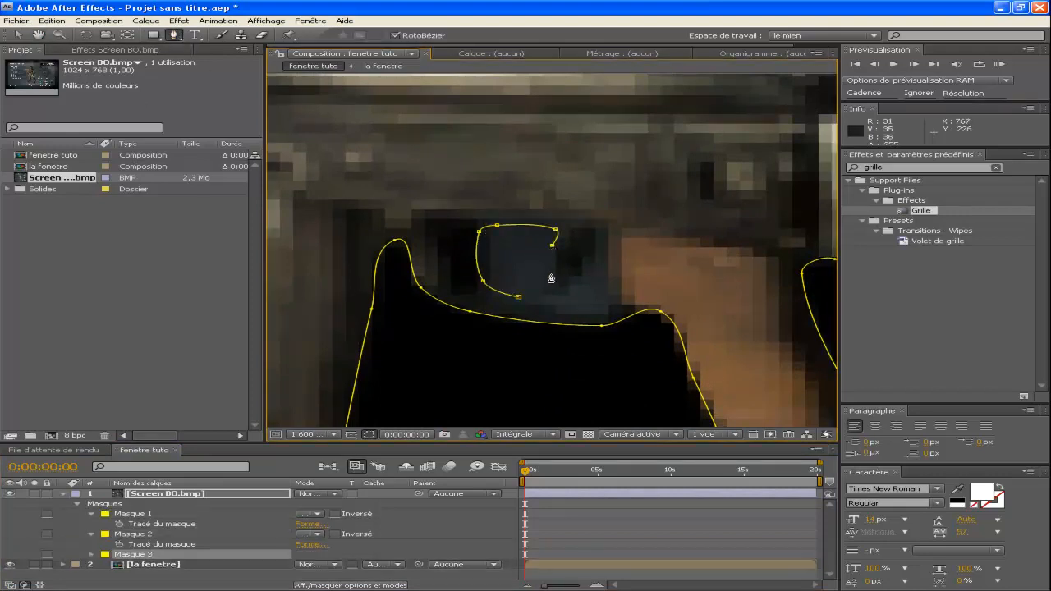
Finish the trigger guard mask around the trigger and the opening's rear edge, close it, and set Masque 3 to Soustraction mode.
{"action": "left_click", "coordinate": [551, 274]}
{"action": "left_click", "coordinate": [575, 280]}
{"action": "left_click", "coordinate": [591, 258]}
{"action": "left_click", "coordinate": [601, 237]}
{"action": "left_click", "coordinate": [613, 291]}
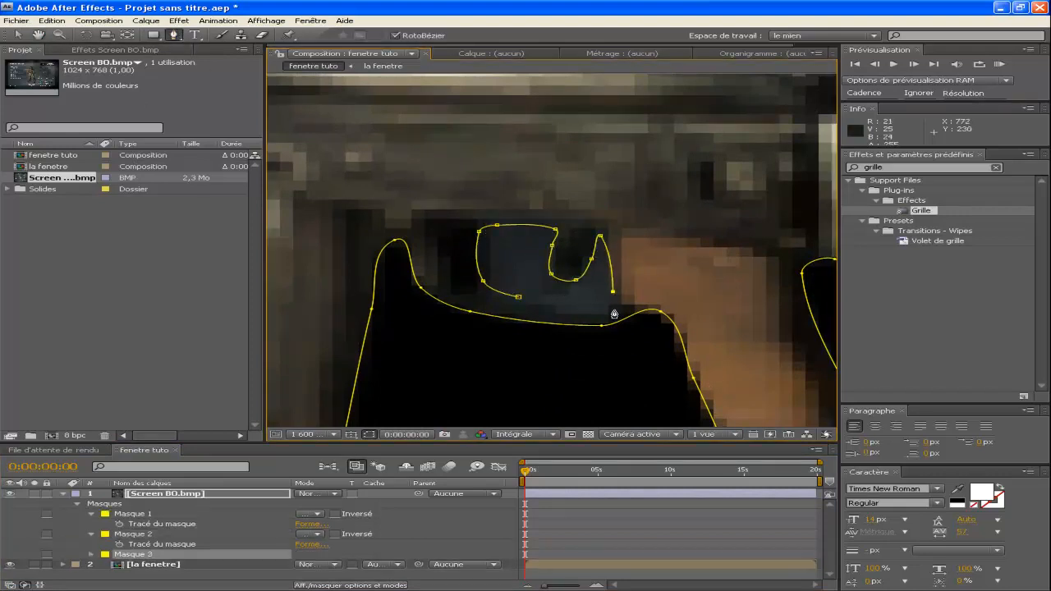
{"action": "left_click", "coordinate": [585, 314]}
{"action": "left_click", "coordinate": [518, 297]}
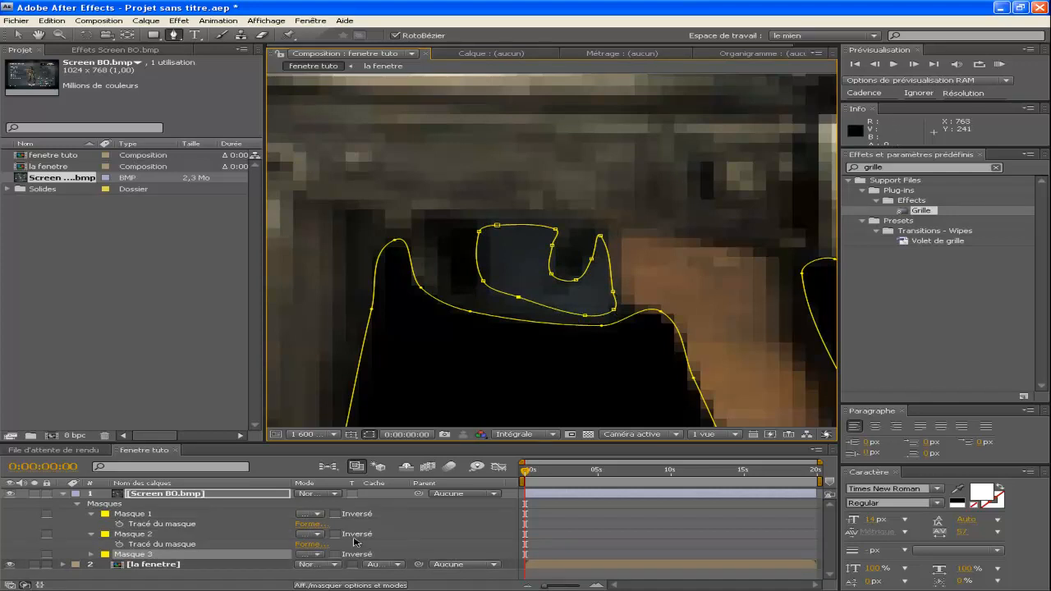
{"action": "left_click", "coordinate": [321, 557]}
{"action": "left_click", "coordinate": [321, 566]}
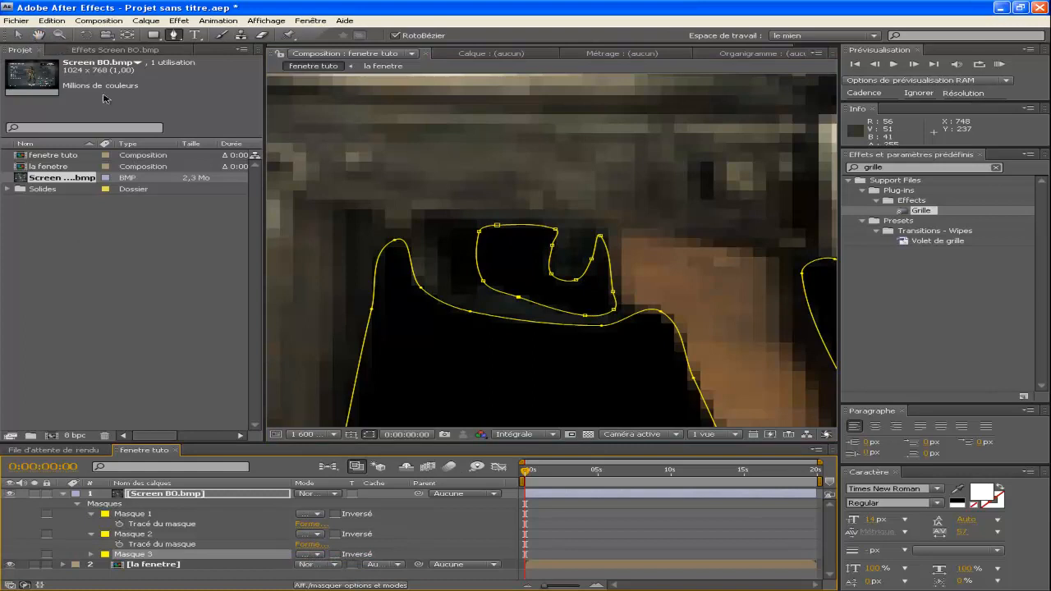
Hide the mask outlines in the composition view to inspect the cut-out AK47.
{"action": "left_click", "coordinate": [334, 435]}
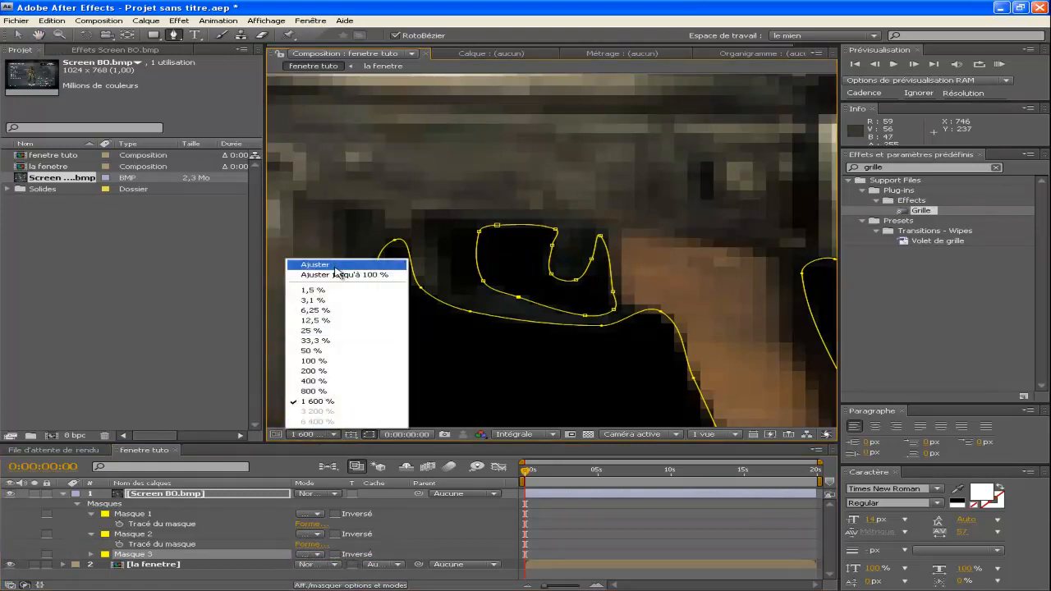
{"action": "left_click", "coordinate": [340, 264]}
{"action": "scroll", "coordinate": [727, 255], "scroll_direction": "up", "scroll_amount": 2}
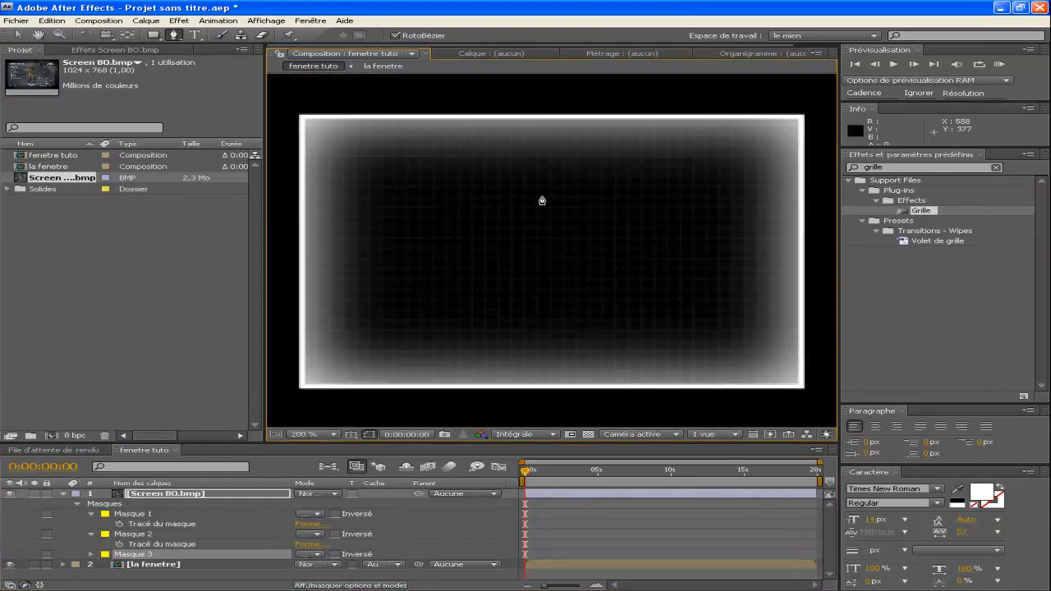
{"action": "left_click", "coordinate": [38, 35]}
{"action": "left_click_drag", "start_coordinate": [593, 159], "coordinate": [570, 312]}
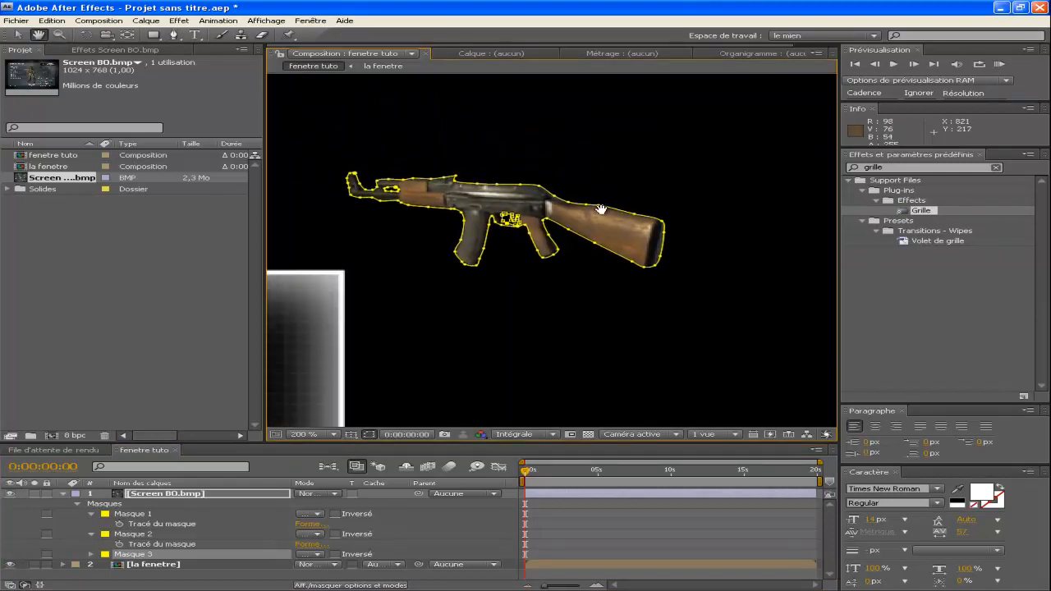
{"action": "key", "text": "ctrl+shift+h"}
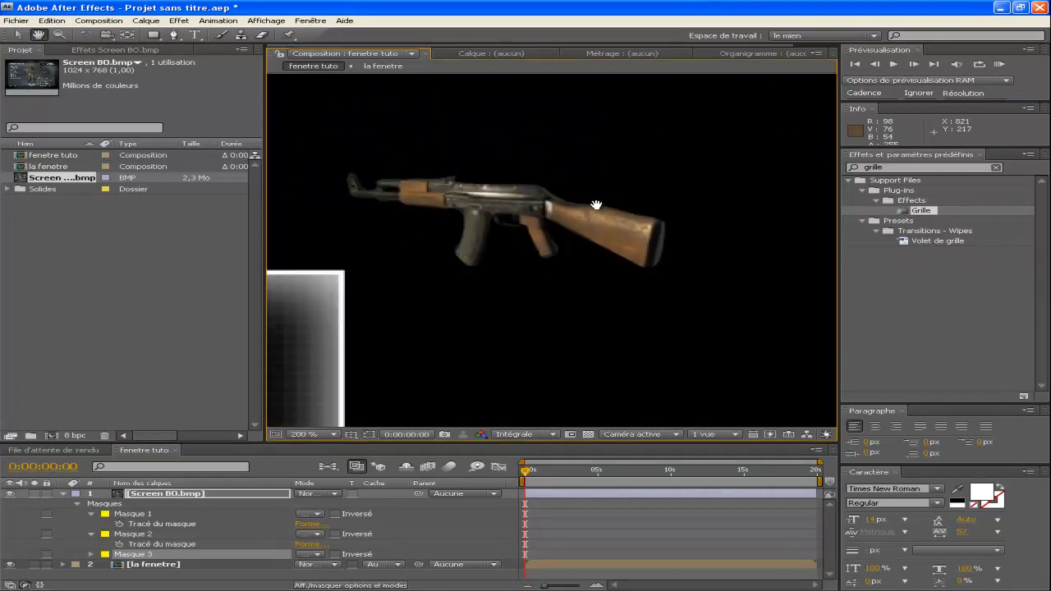
{"action": "scroll", "coordinate": [591, 205], "scroll_direction": "up", "scroll_amount": 2}
{"action": "left_click", "coordinate": [218, 22]}
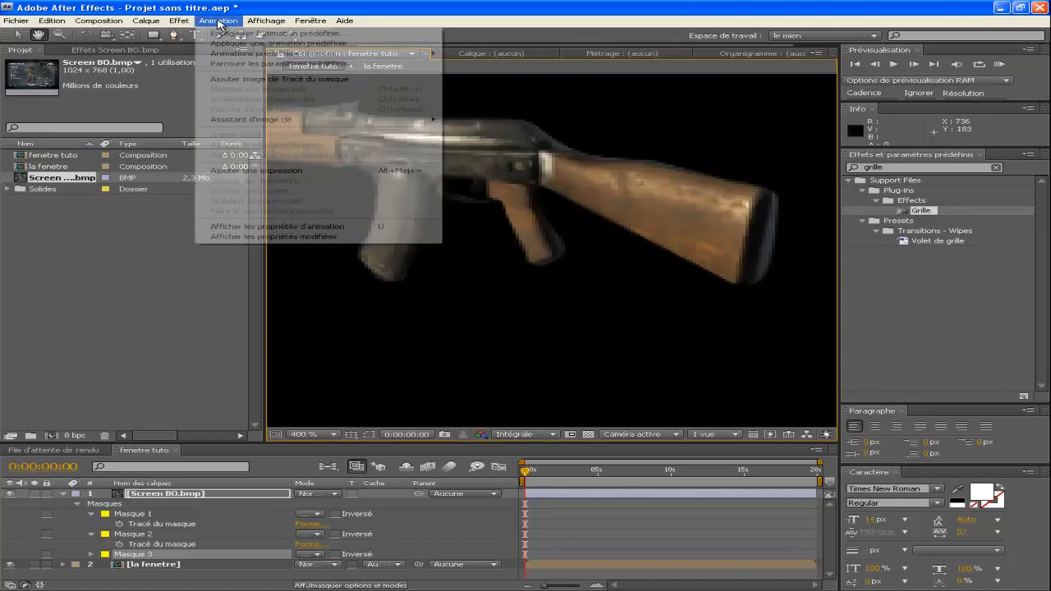
{"action": "mouse_move", "coordinate": [266, 20]}
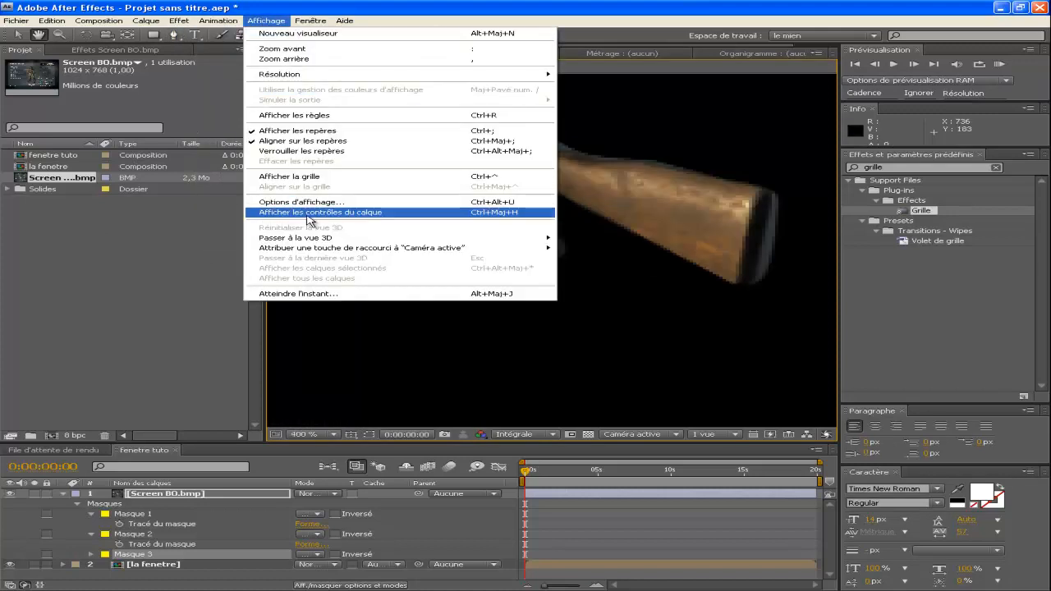
{"action": "left_click", "coordinate": [184, 233]}
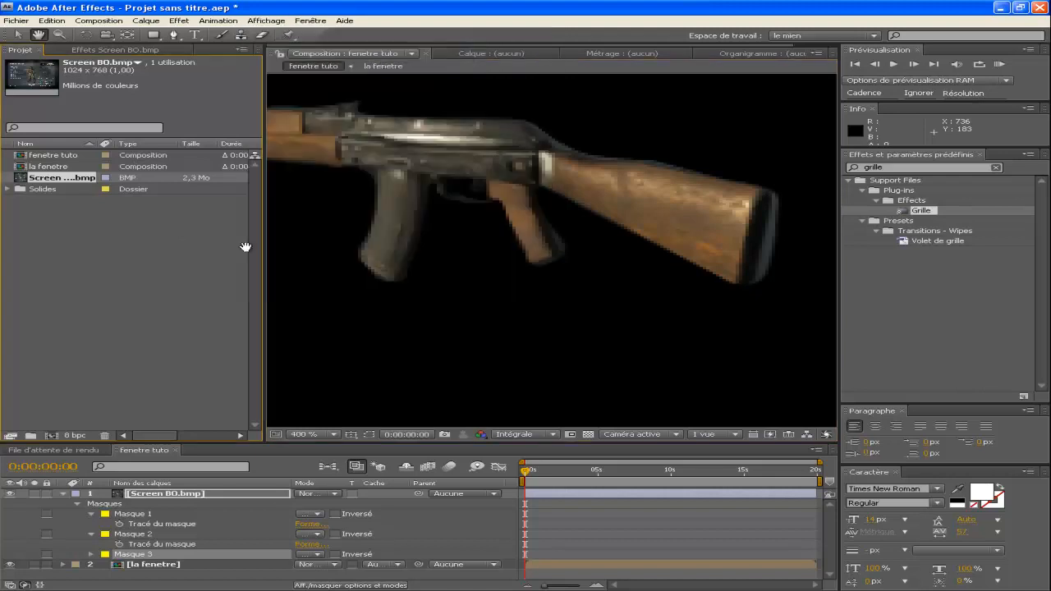
{"action": "left_click_drag", "start_coordinate": [524, 179], "coordinate": [703, 181]}
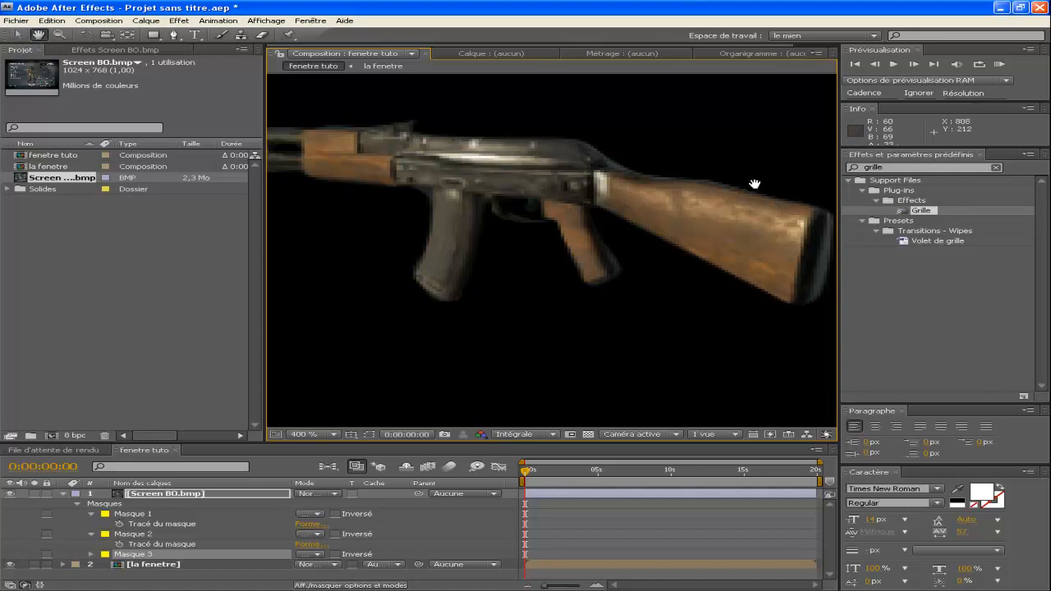
Find the Dilaté-érodé répétitif effect by searching for "dilaté" and apply it to the Screen BO.bmp layer.
{"action": "left_click", "coordinate": [15, 37]}
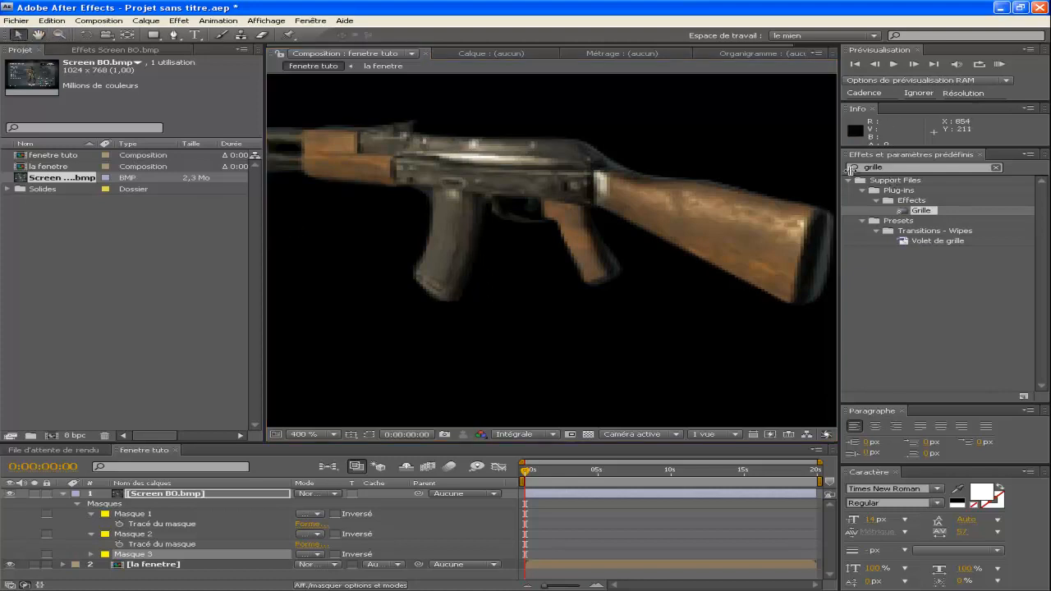
{"action": "left_click", "coordinate": [893, 167]}
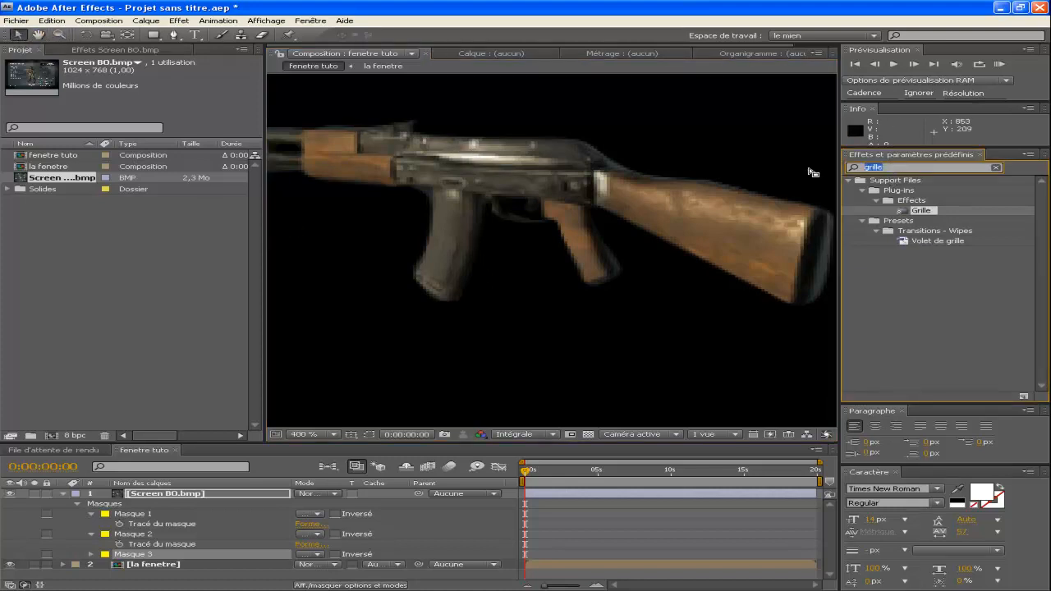
{"action": "type", "text": "dilaté"}
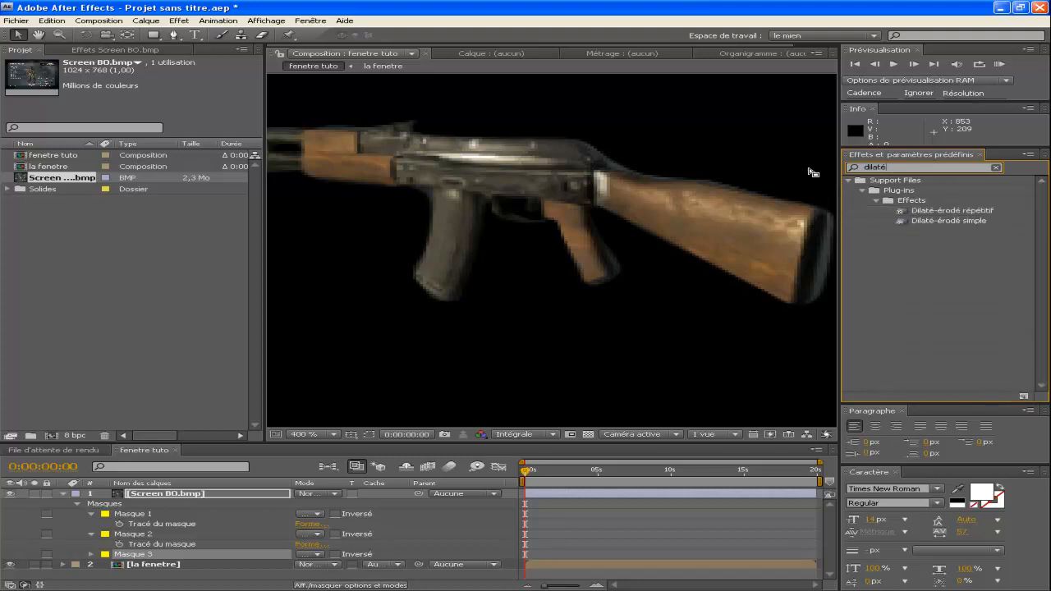
{"action": "key", "text": "BackSpace"}
{"action": "double_click", "coordinate": [946, 212]}
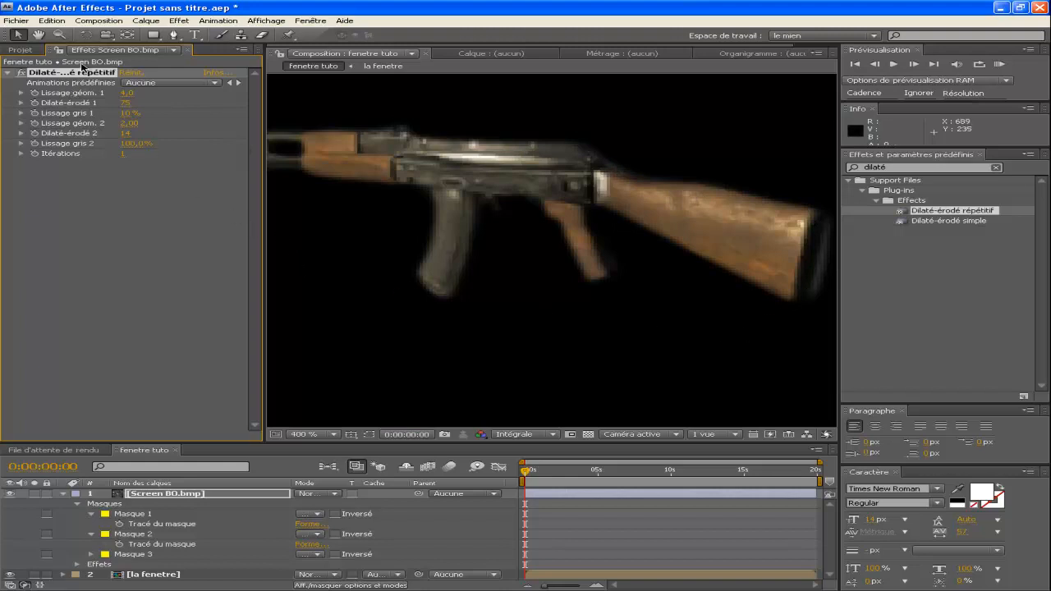
Move the cut-out AK47 into the grid window and set the Screen BO.bmp layer's scale to 127%.
{"action": "scroll", "coordinate": [602, 295], "scroll_direction": "down", "scroll_amount": 2}
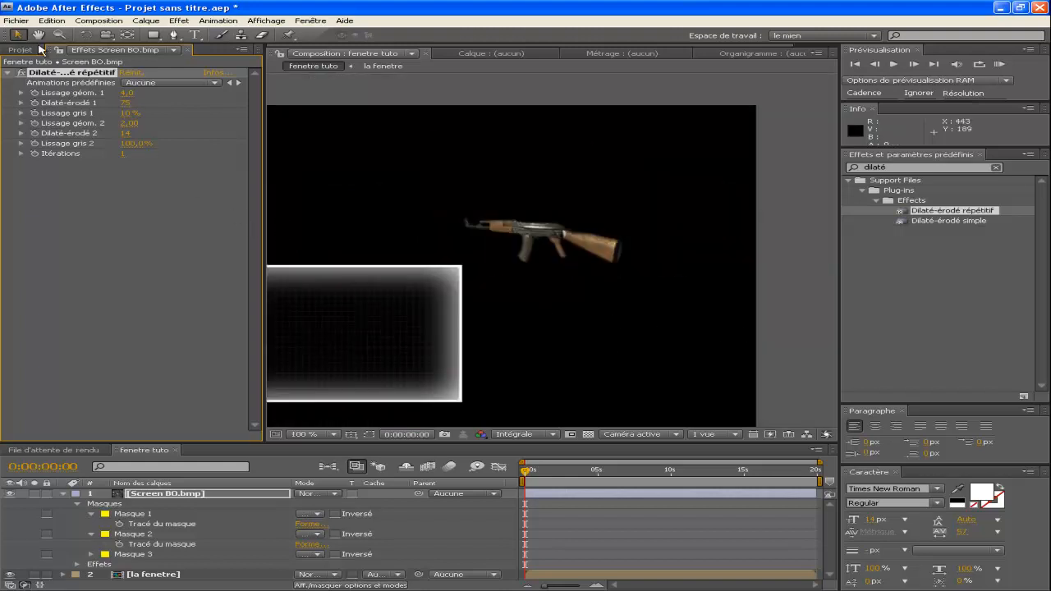
{"action": "left_click_drag", "start_coordinate": [552, 233], "coordinate": [351, 332]}
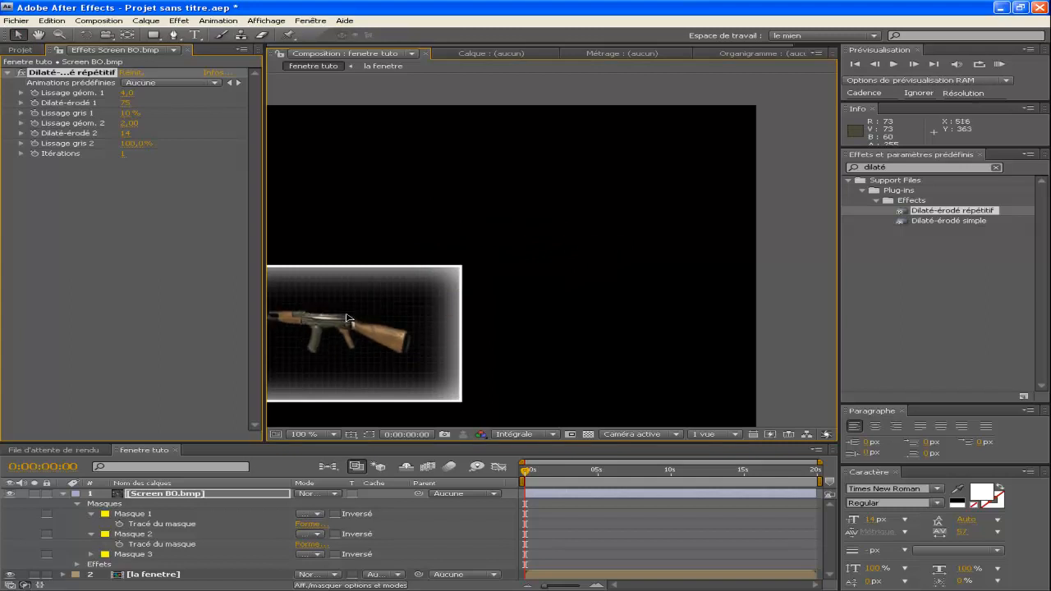
{"action": "left_click", "coordinate": [222, 491]}
{"action": "key", "text": "s"}
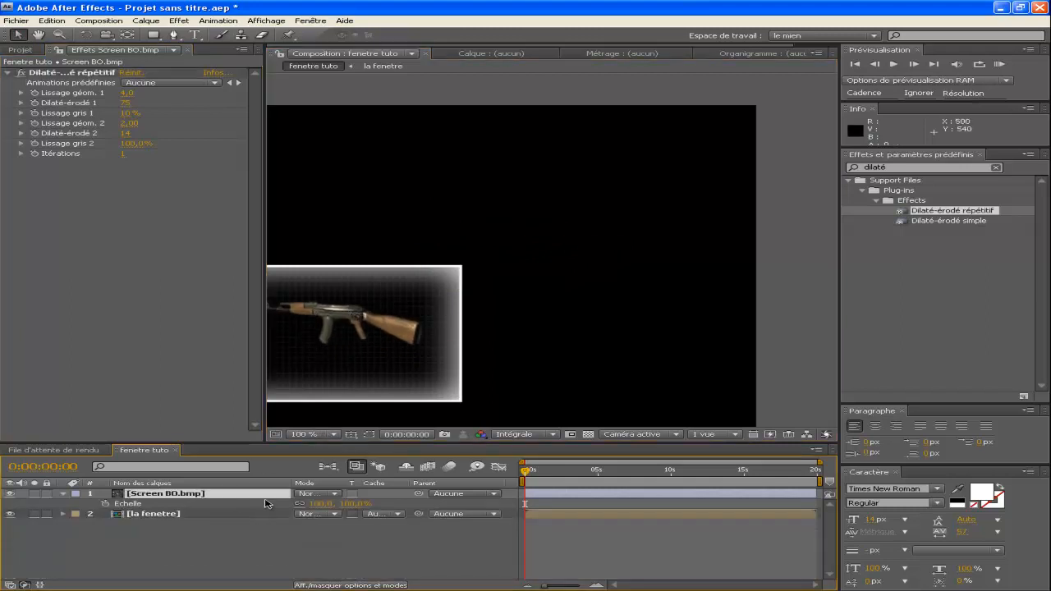
{"action": "left_click_drag", "start_coordinate": [320, 507], "coordinate": [344, 504]}
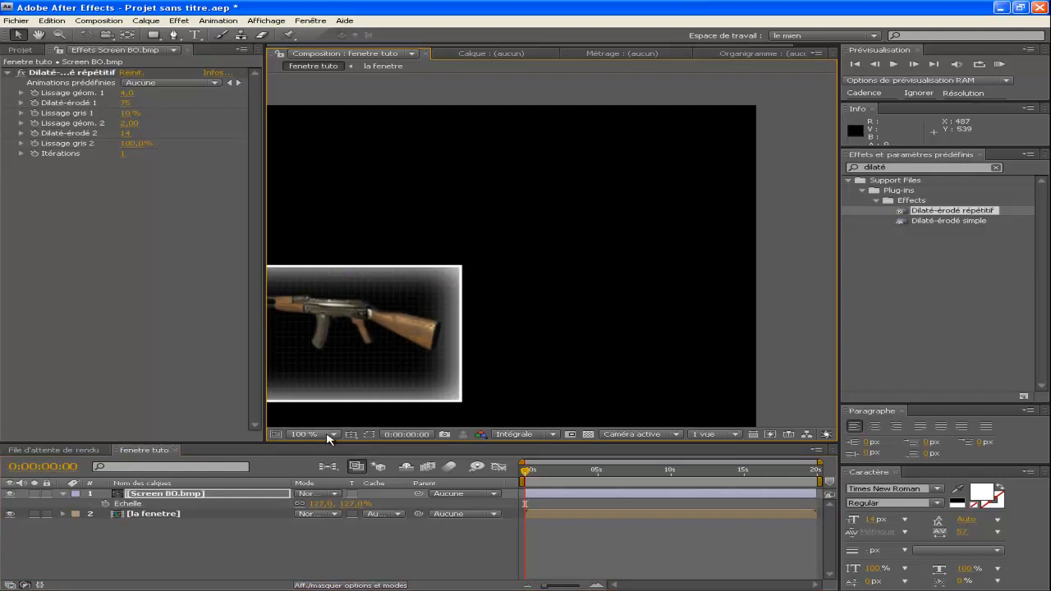
{"action": "left_click", "coordinate": [333, 436]}
{"action": "left_click", "coordinate": [325, 275]}
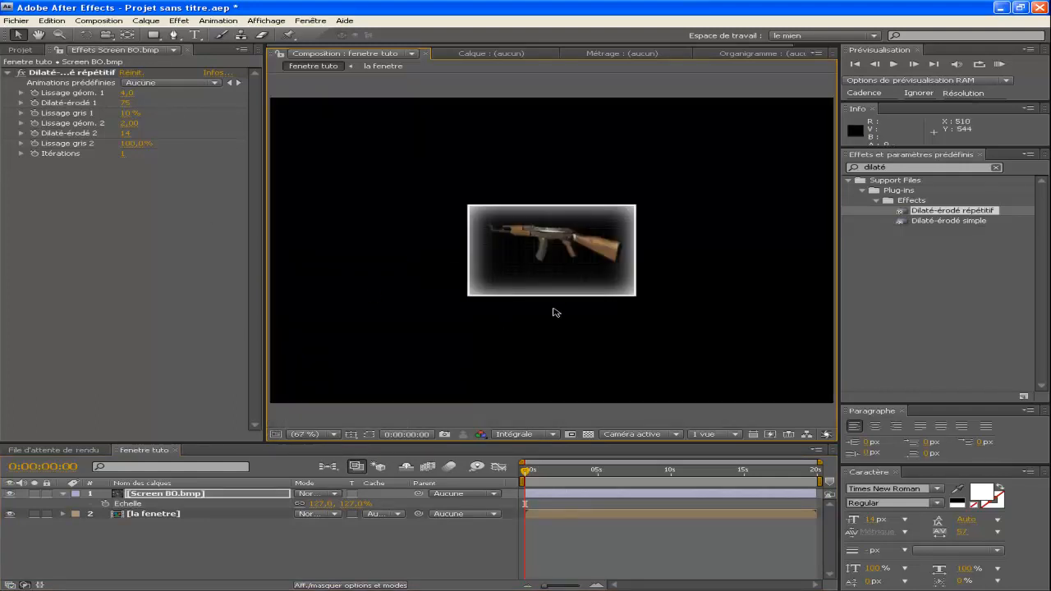
Rotate the Screen BO.bmp layer to -1° inside the grid window.
{"action": "key", "text": "period"}
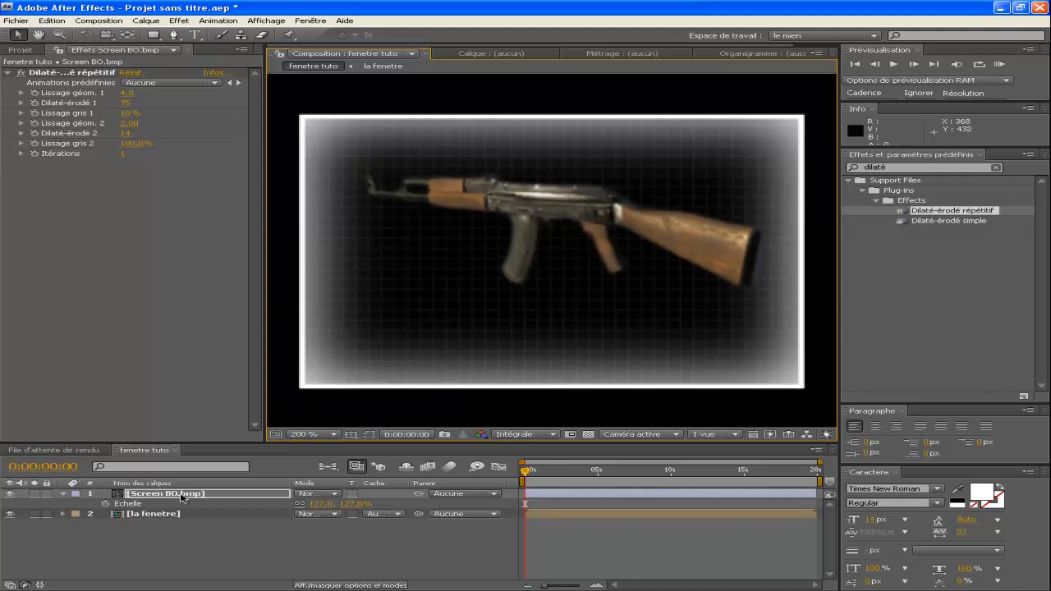
{"action": "key", "text": "r"}
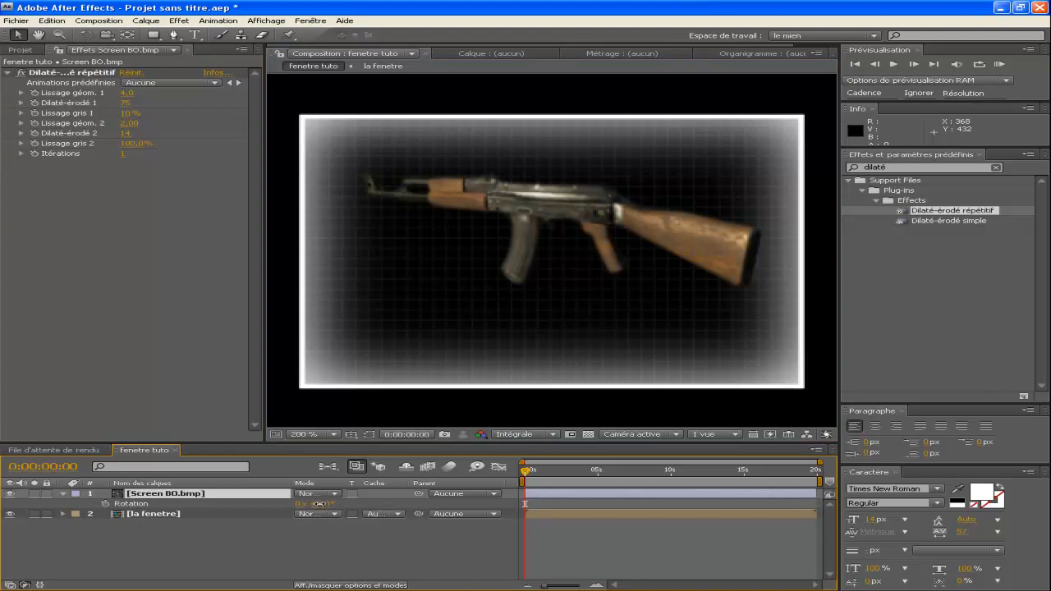
{"action": "mouse_move", "coordinate": [317, 503]}
{"action": "left_mouse_down"}
{"action": "mouse_move", "coordinate": [332, 503]}
{"action": "mouse_move", "coordinate": [306, 495]}
{"action": "left_mouse_up"}
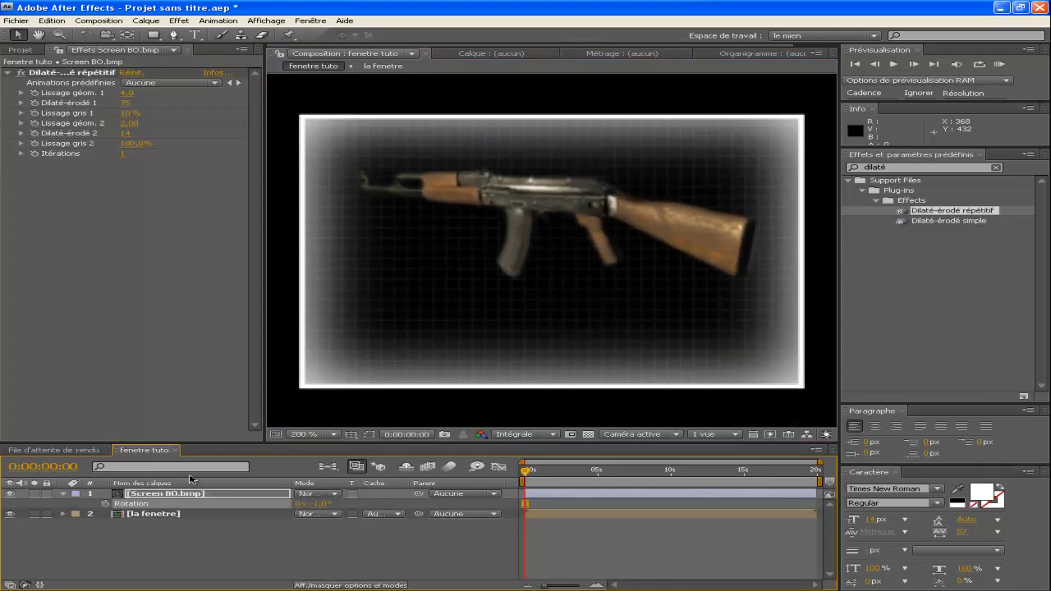
Set the Screen BO.bmp layer's scale to 137% and reposition the AK47 slightly to fit the window.
{"action": "left_click", "coordinate": [192, 495]}
{"action": "key", "text": "s"}
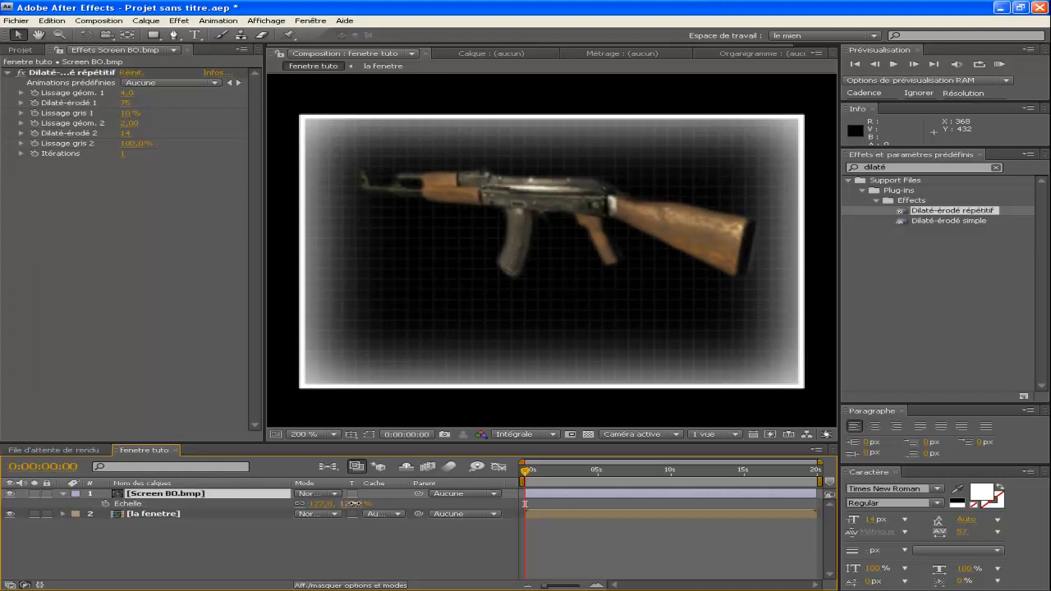
{"action": "left_click_drag", "start_coordinate": [354, 503], "coordinate": [363, 504]}
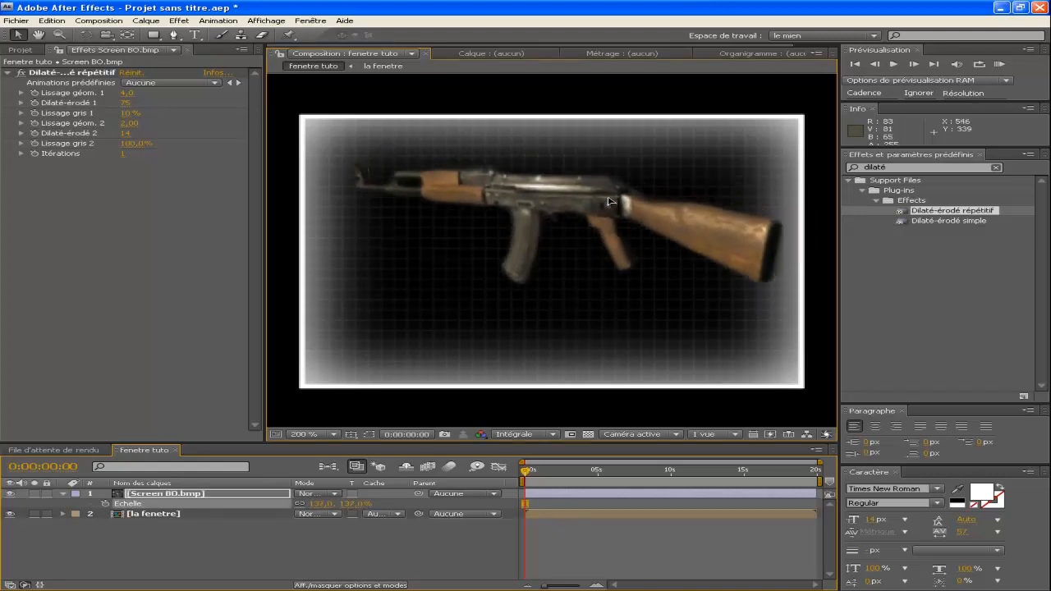
{"action": "left_click_drag", "start_coordinate": [610, 200], "coordinate": [600, 205]}
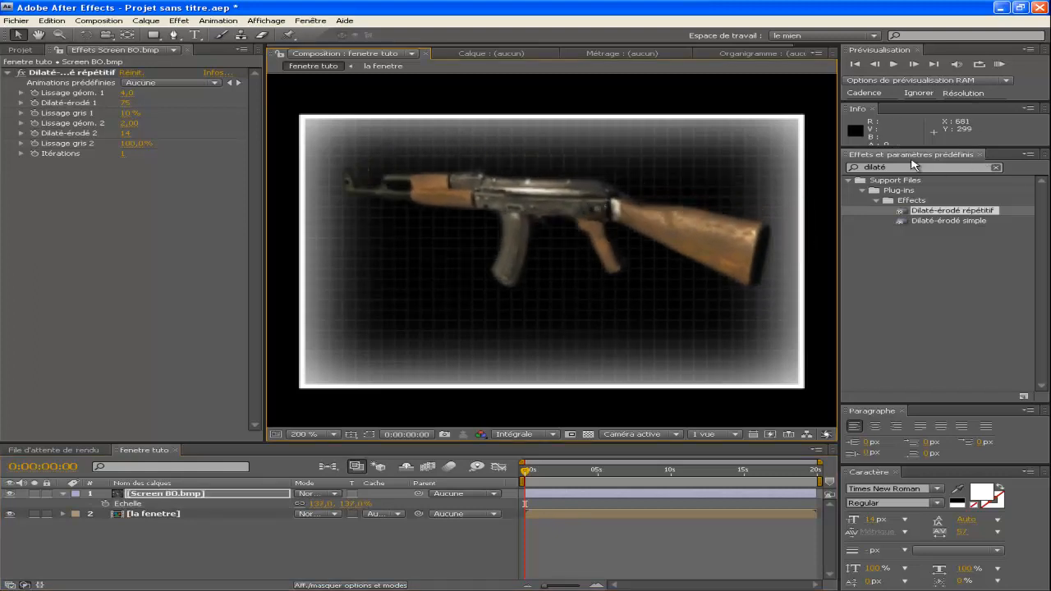
Find and apply the Détection des contours and CC Toner effects to the AK47 layer.
{"action": "left_click_drag", "start_coordinate": [905, 168], "coordinate": [866, 167]}
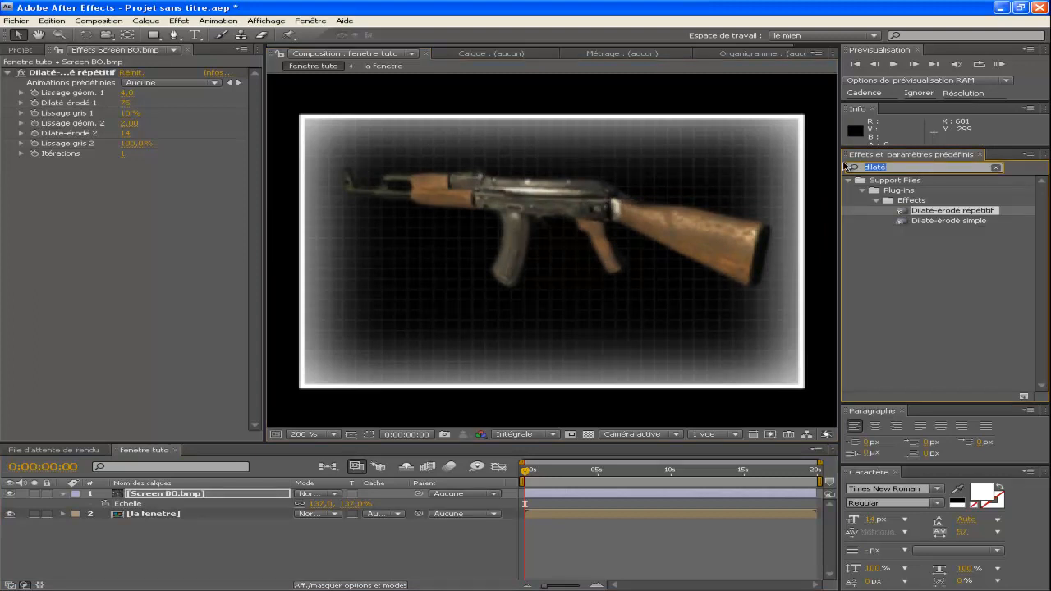
{"action": "type", "text": "détectio"}
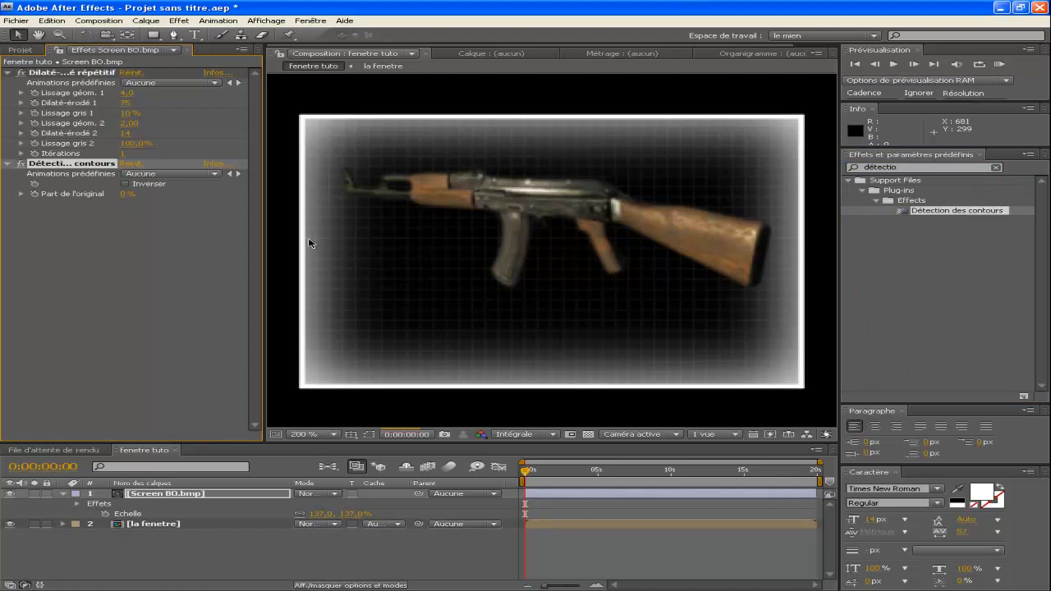
{"action": "left_click", "coordinate": [910, 165]}
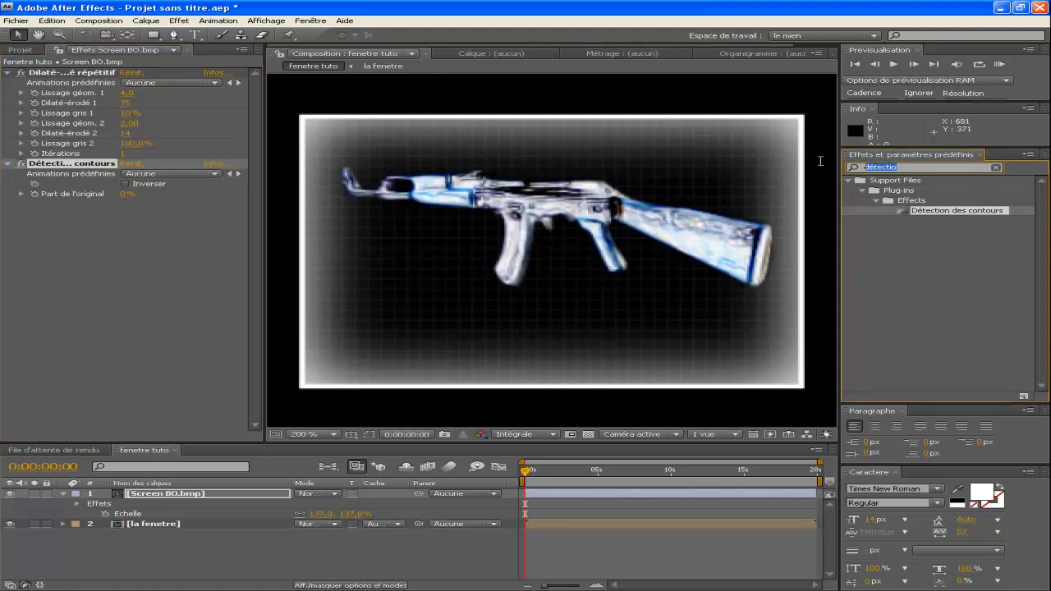
{"action": "type", "text": "cc toner"}
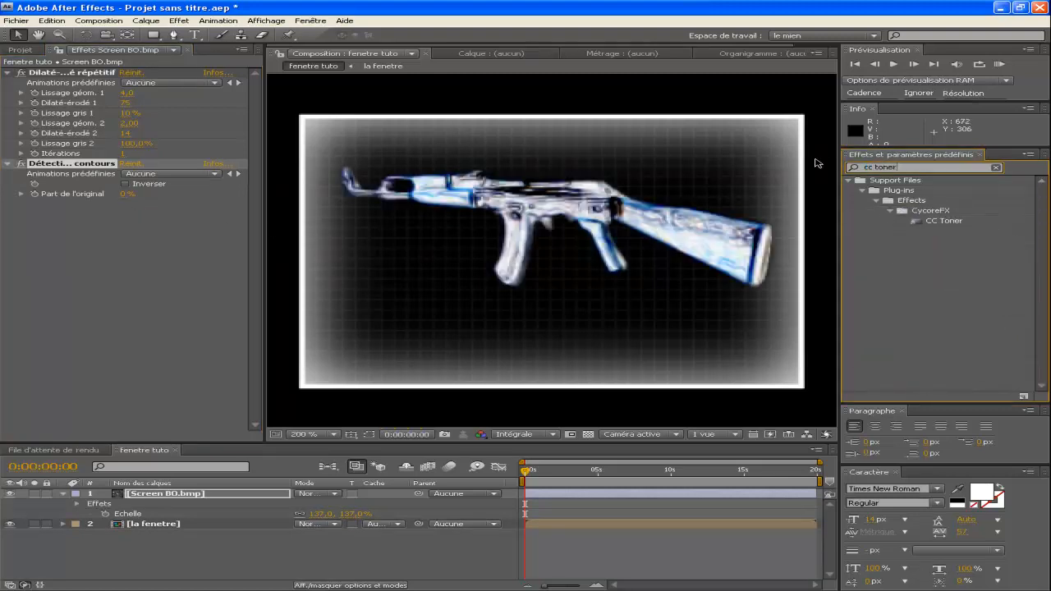
{"action": "double_click", "coordinate": [945, 221]}
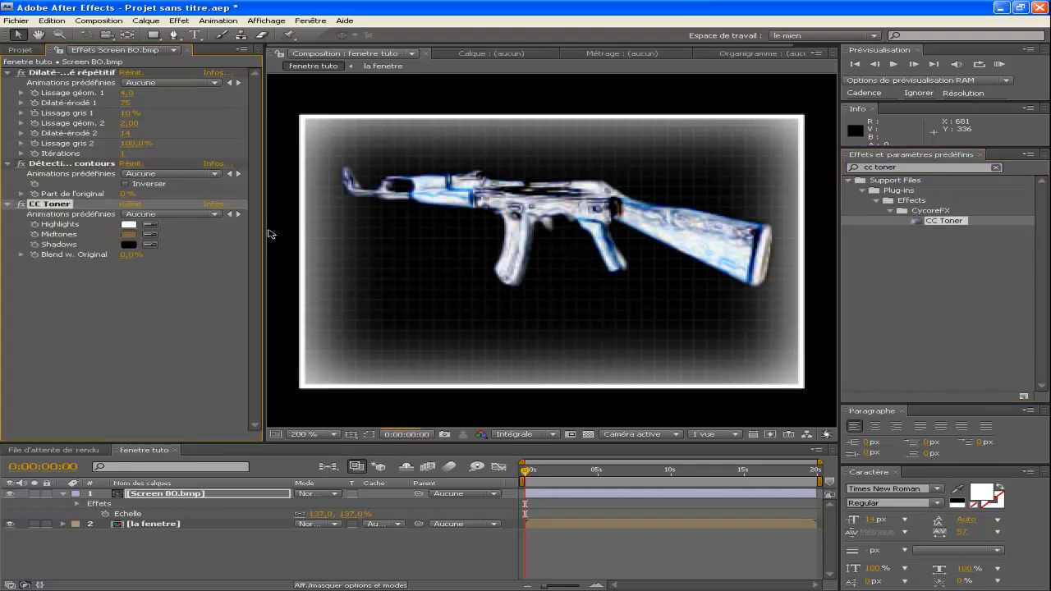
Set the Midtones and Shadows colours of CC Toner to white (FFFFFF).
{"action": "left_click", "coordinate": [128, 237]}
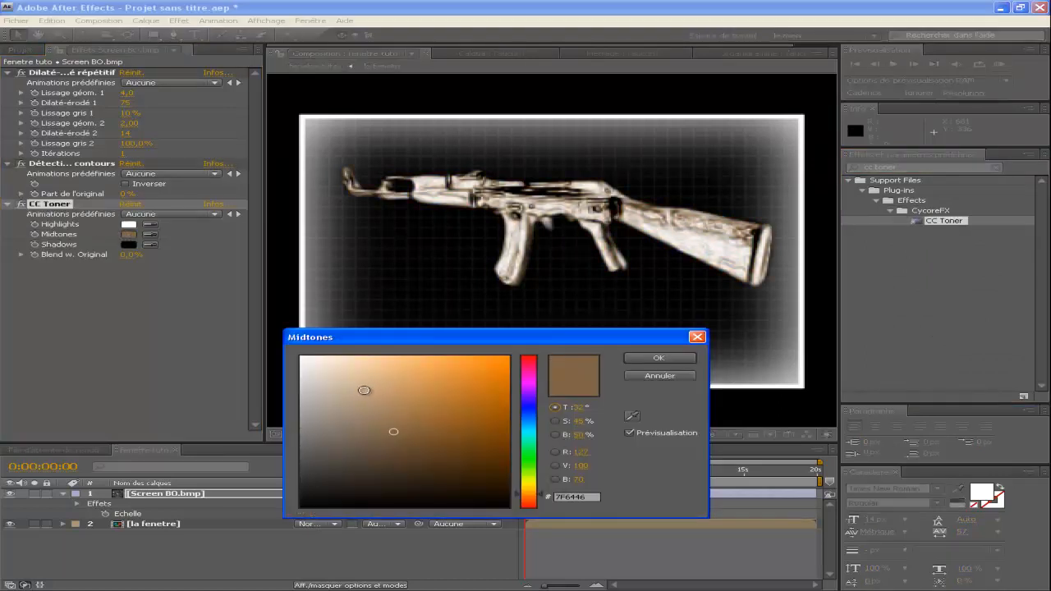
{"action": "left_click_drag", "start_coordinate": [363, 392], "coordinate": [301, 358]}
{"action": "left_click", "coordinate": [659, 358]}
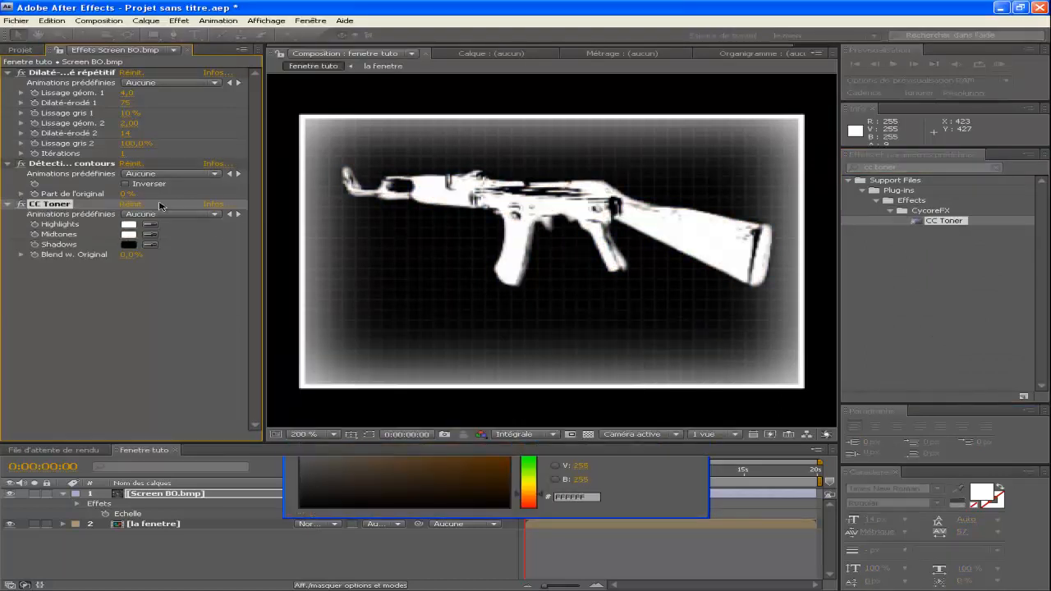
{"action": "left_click", "coordinate": [128, 244]}
{"action": "left_click_drag", "start_coordinate": [332, 406], "coordinate": [300, 356]}
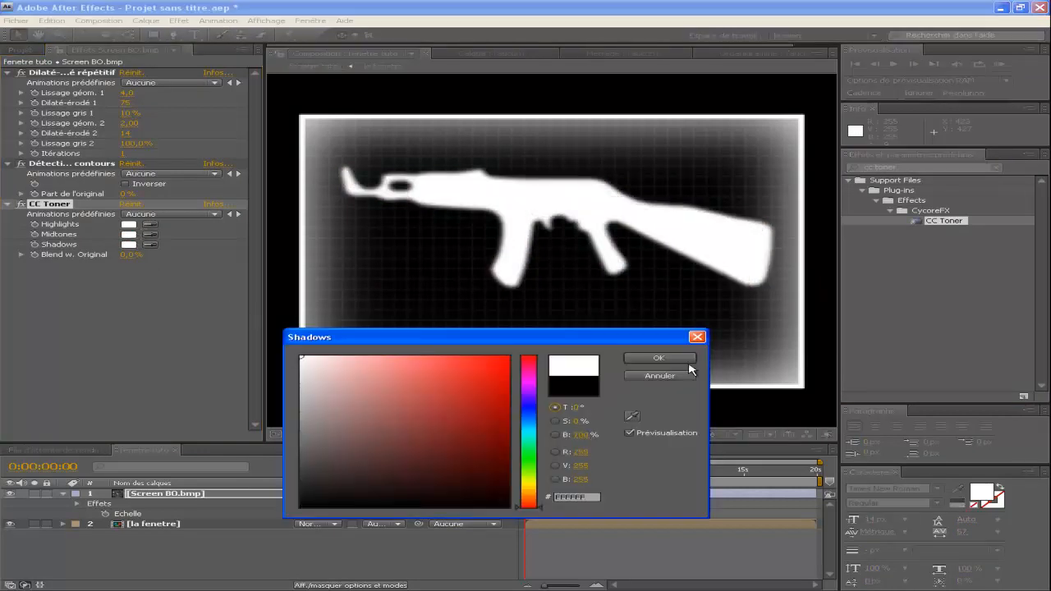
{"action": "left_click", "coordinate": [659, 358]}
Set the Highlights colour of CC Toner to black so the AK47 shows as white outlines.
{"action": "left_click", "coordinate": [128, 224]}
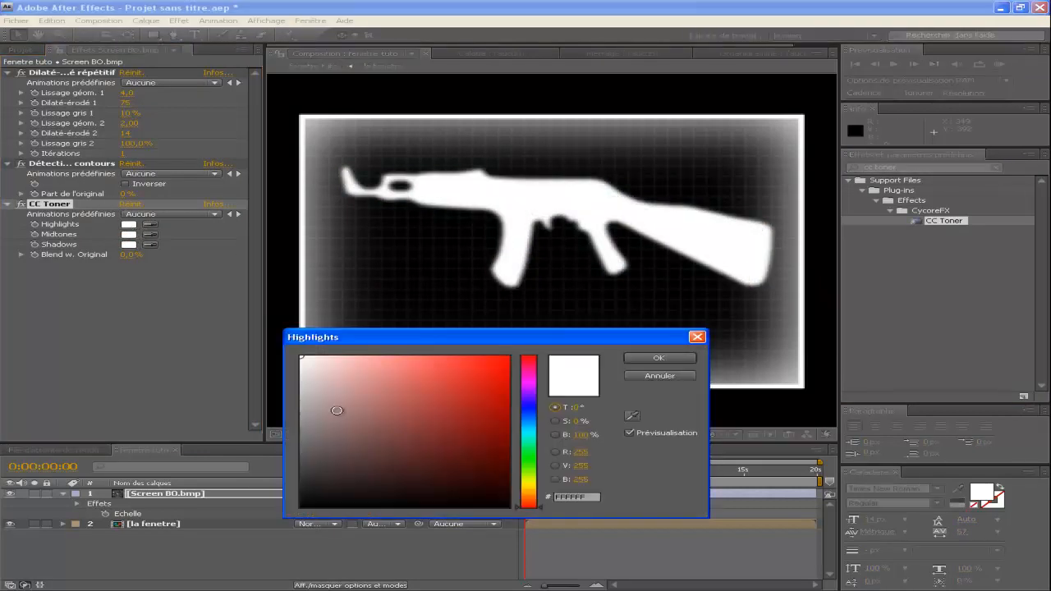
{"action": "left_click_drag", "start_coordinate": [337, 404], "coordinate": [303, 518]}
{"action": "left_click", "coordinate": [677, 358]}
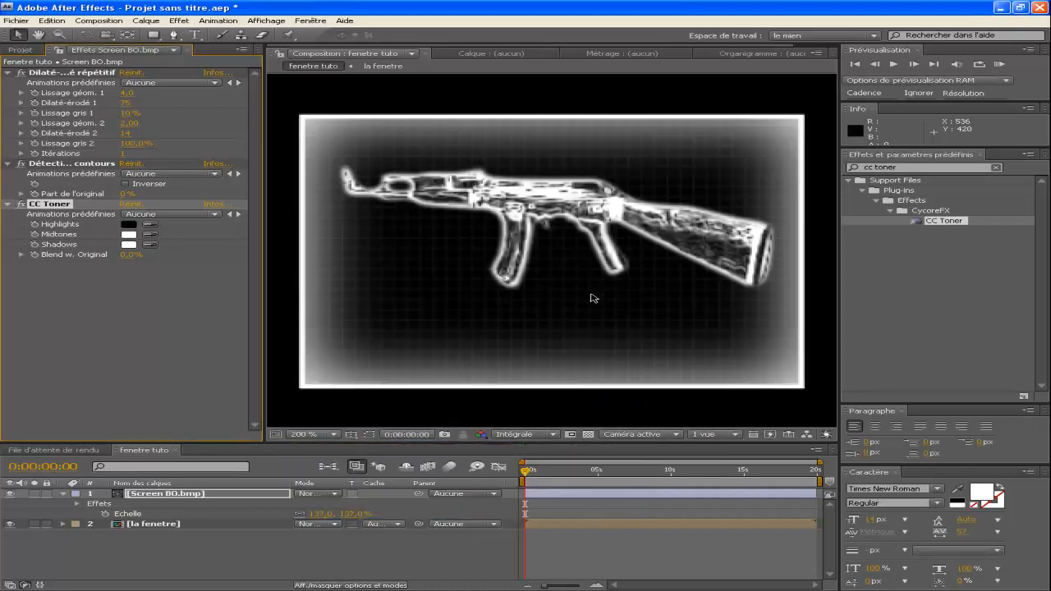
Try a dark grey (545454) for CC Toner's Highlights, return it to black (000000), and pick white for Midtones again.
{"action": "left_click", "coordinate": [129, 225]}
{"action": "left_click", "coordinate": [298, 457]}
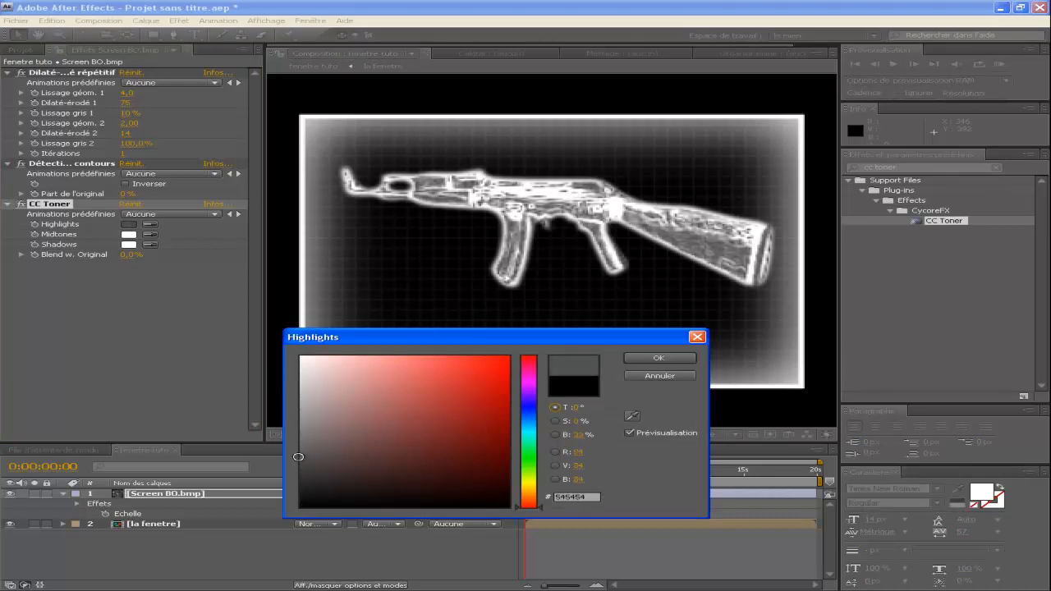
{"action": "mouse_move", "coordinate": [299, 457]}
{"action": "left_mouse_down"}
{"action": "mouse_move", "coordinate": [299, 444]}
{"action": "mouse_move", "coordinate": [284, 510]}
{"action": "left_mouse_up"}
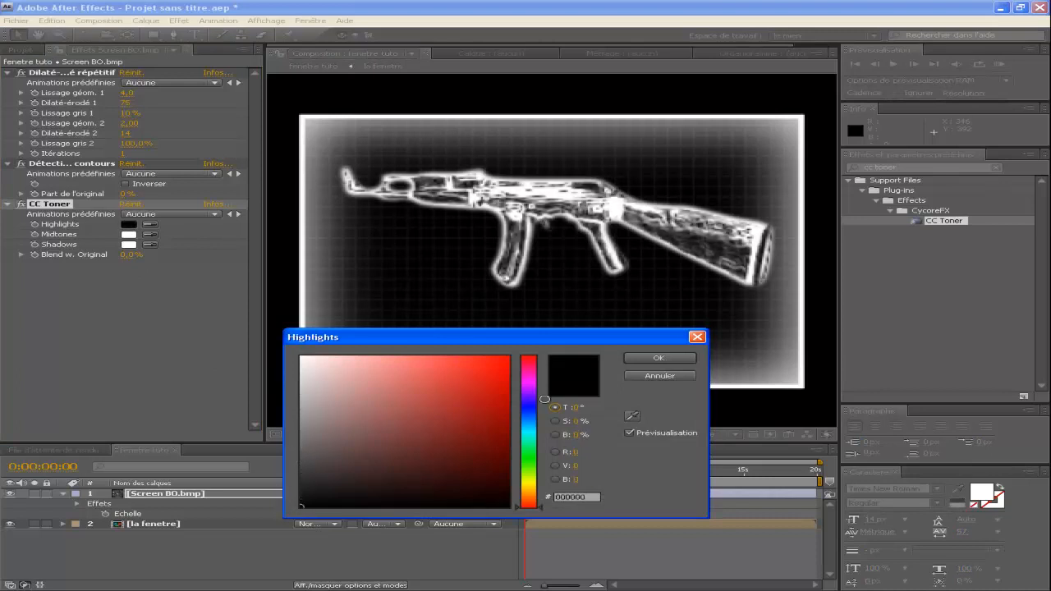
{"action": "left_click", "coordinate": [659, 358]}
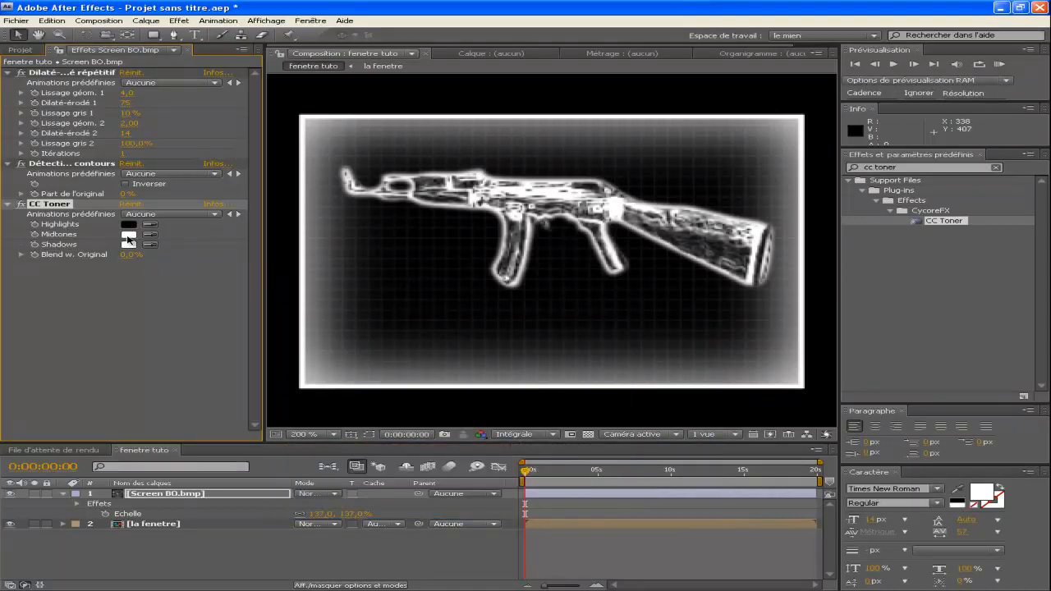
{"action": "left_click", "coordinate": [129, 235]}
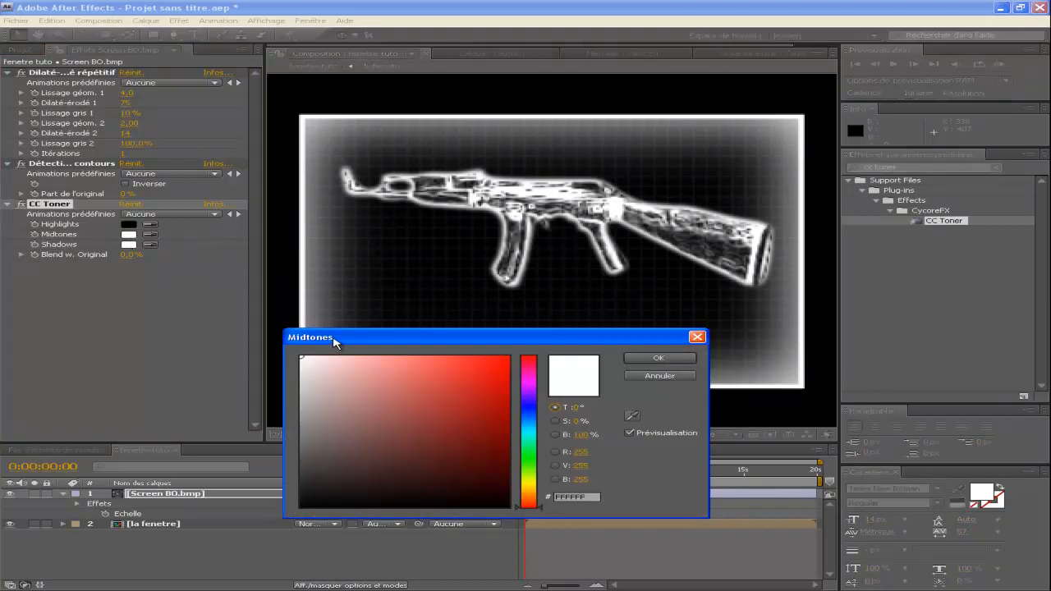
{"action": "mouse_move", "coordinate": [307, 379]}
{"action": "left_mouse_down"}
{"action": "mouse_move", "coordinate": [303, 433]}
{"action": "mouse_move", "coordinate": [296, 352]}
{"action": "left_mouse_up"}
{"action": "left_click", "coordinate": [659, 358]}
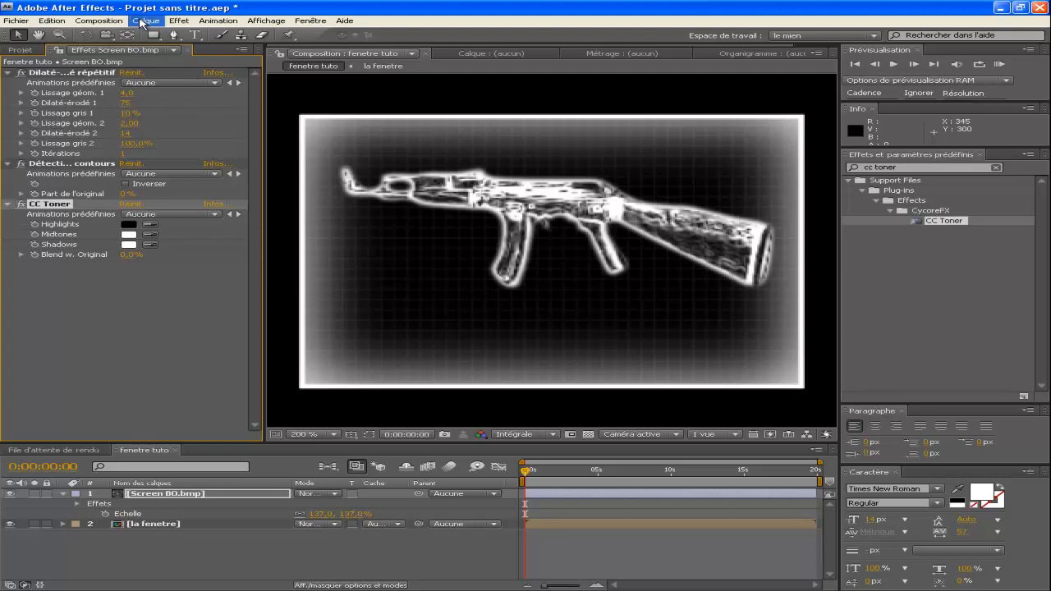
Create a white solid named "contour barre de progression" and add a rectangular mask covering the whole solid.
{"action": "key", "text": "ctrl+y"}
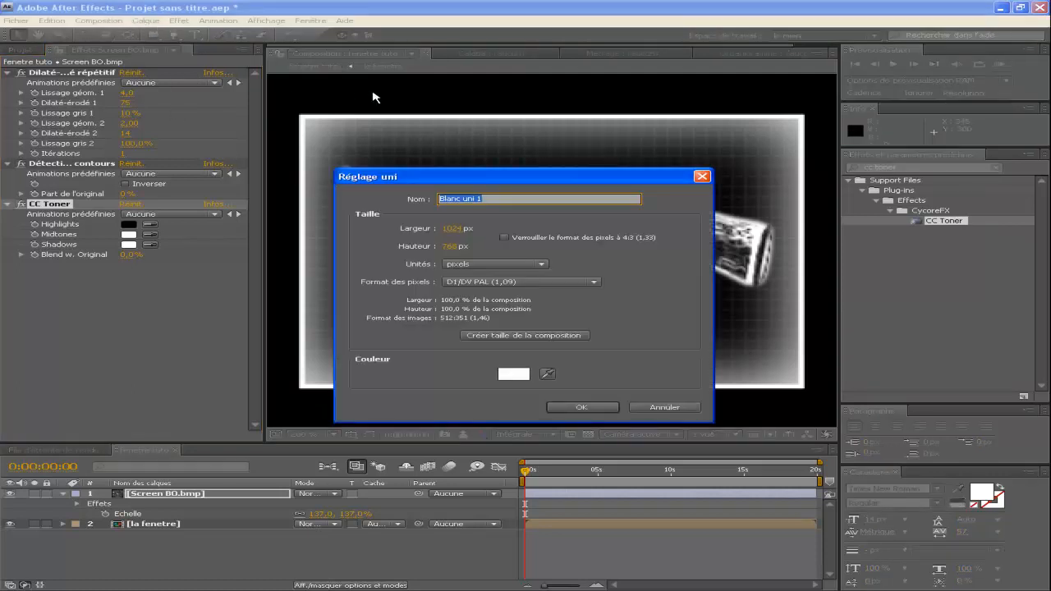
{"action": "type", "text": "conto"}
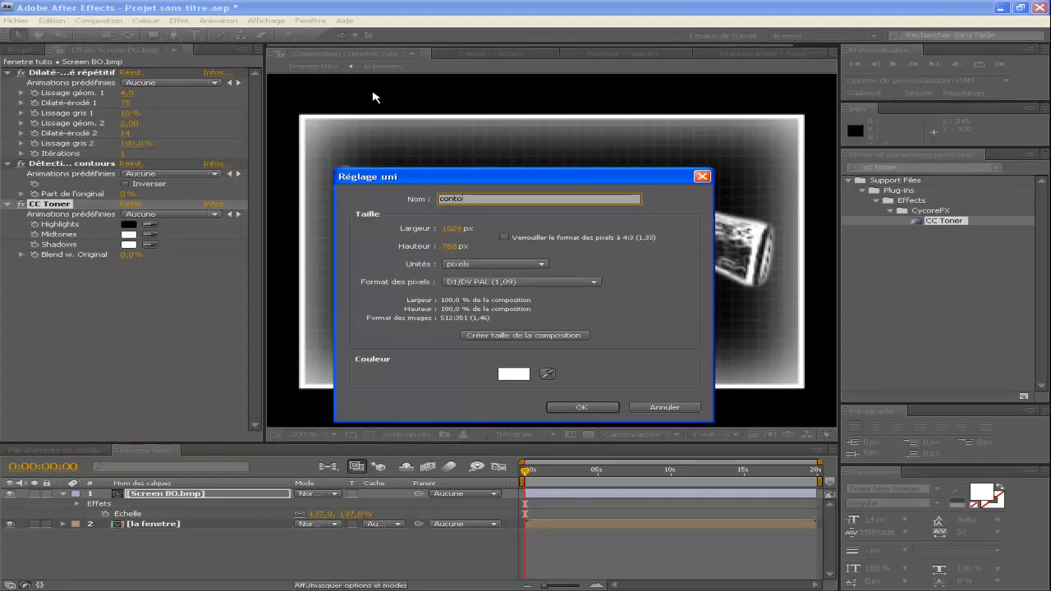
{"action": "type", "text": "ur barre de progression"}
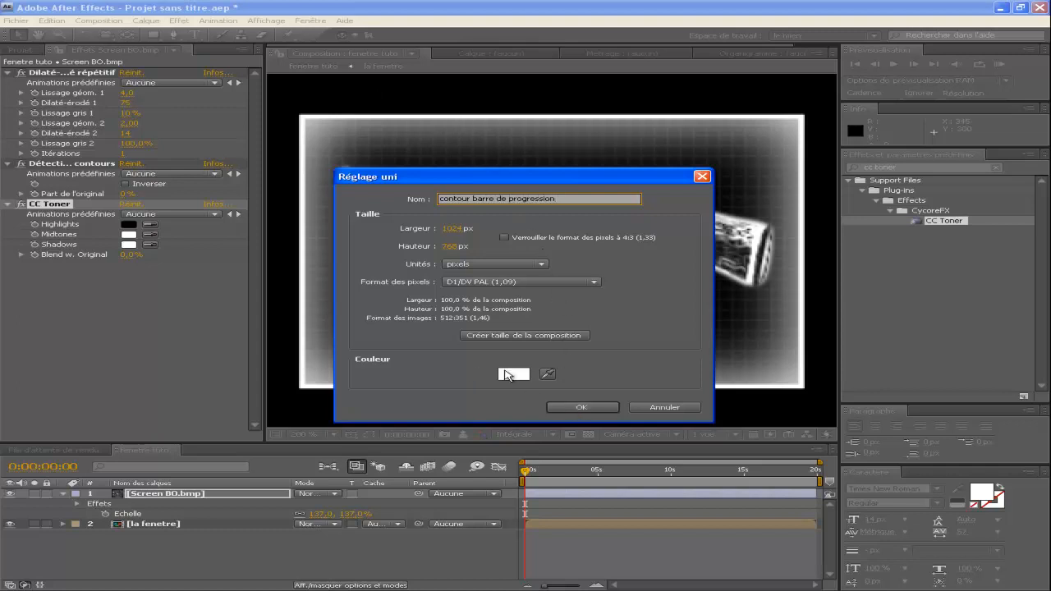
{"action": "left_click", "coordinate": [580, 409]}
{"action": "left_click", "coordinate": [594, 409]}
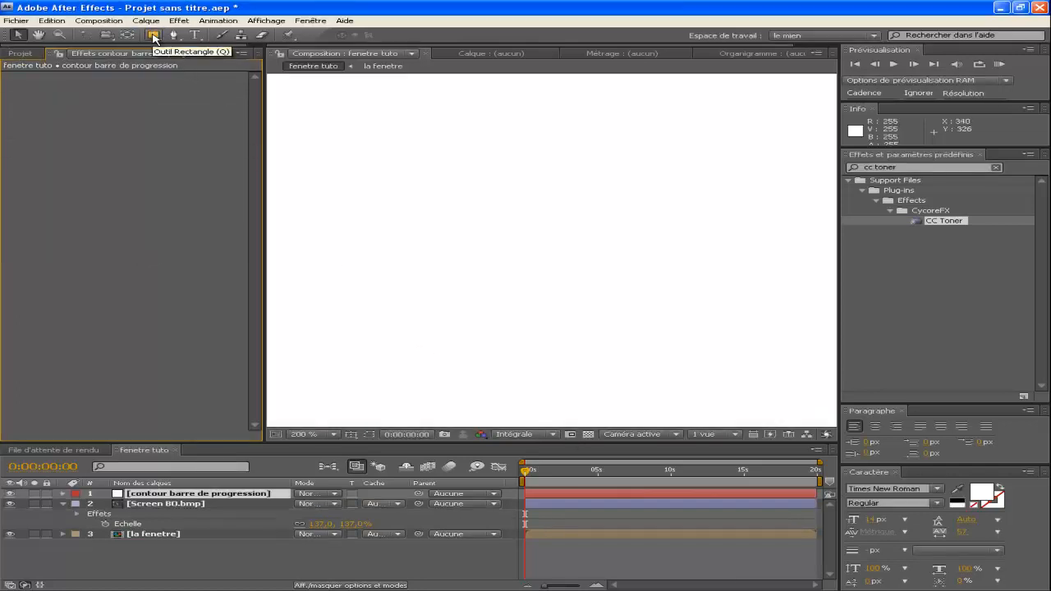
{"action": "double_click", "coordinate": [153, 35]}
{"action": "scroll", "coordinate": [491, 243], "scroll_direction": "down", "scroll_amount": 2}
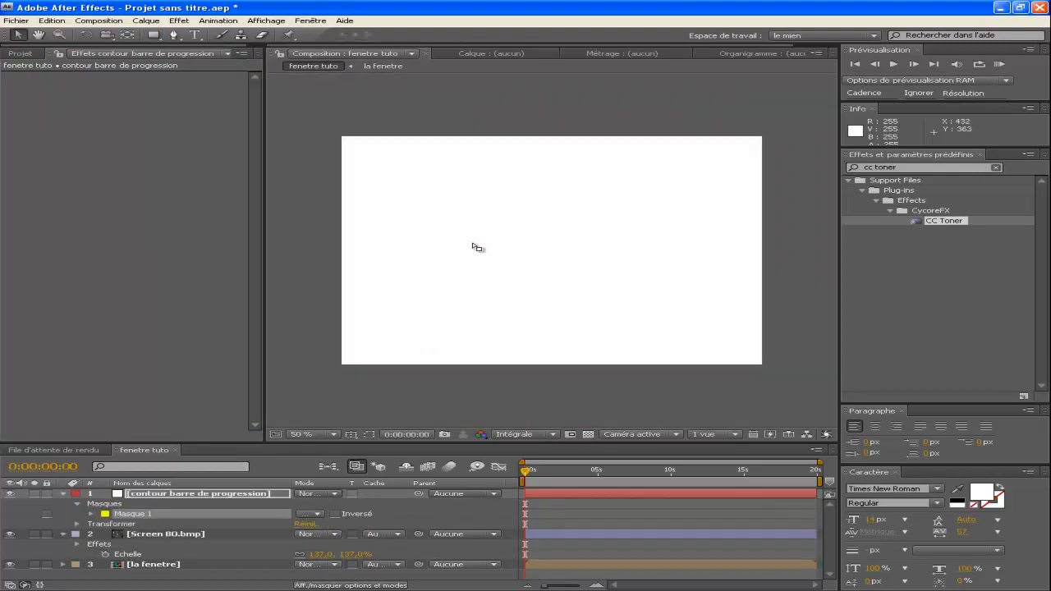
Scale the progress bar outline solid down to 5% and move it to the lower-left corner of the white frame.
{"action": "left_click", "coordinate": [213, 504]}
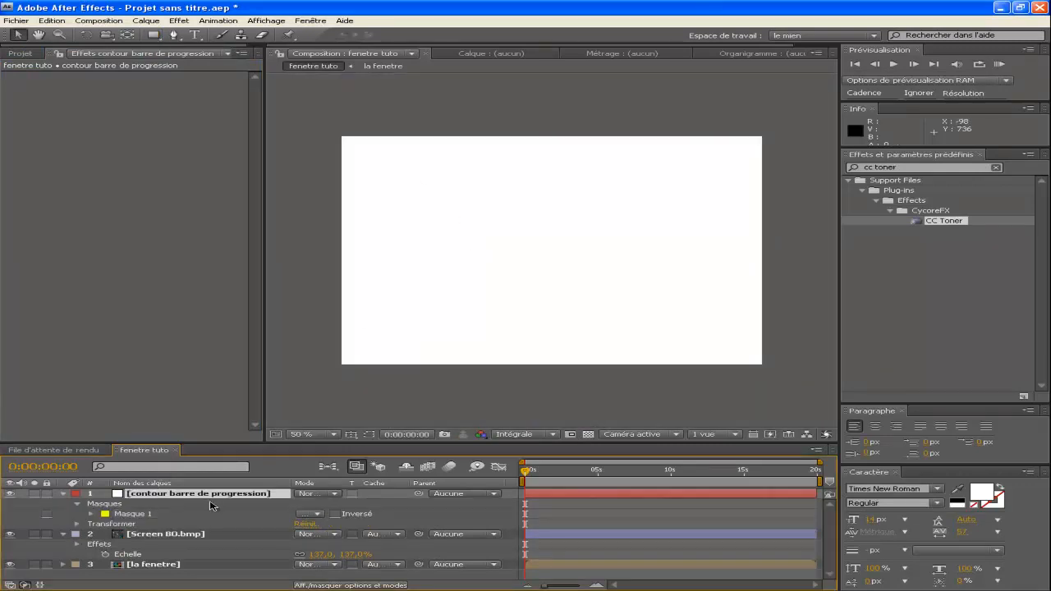
{"action": "key", "text": "s"}
{"action": "left_click_drag", "start_coordinate": [332, 504], "coordinate": [228, 496]}
{"action": "scroll", "coordinate": [458, 332], "scroll_direction": "up", "scroll_amount": 2}
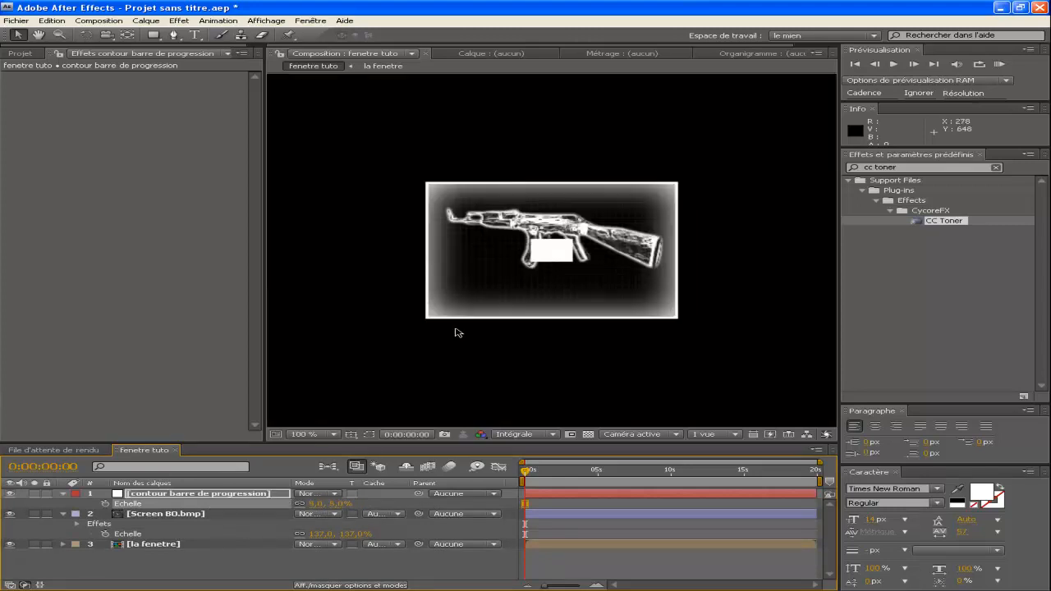
{"action": "scroll", "coordinate": [458, 332], "scroll_direction": "up", "scroll_amount": 2}
{"action": "left_click_drag", "start_coordinate": [547, 244], "coordinate": [360, 351]}
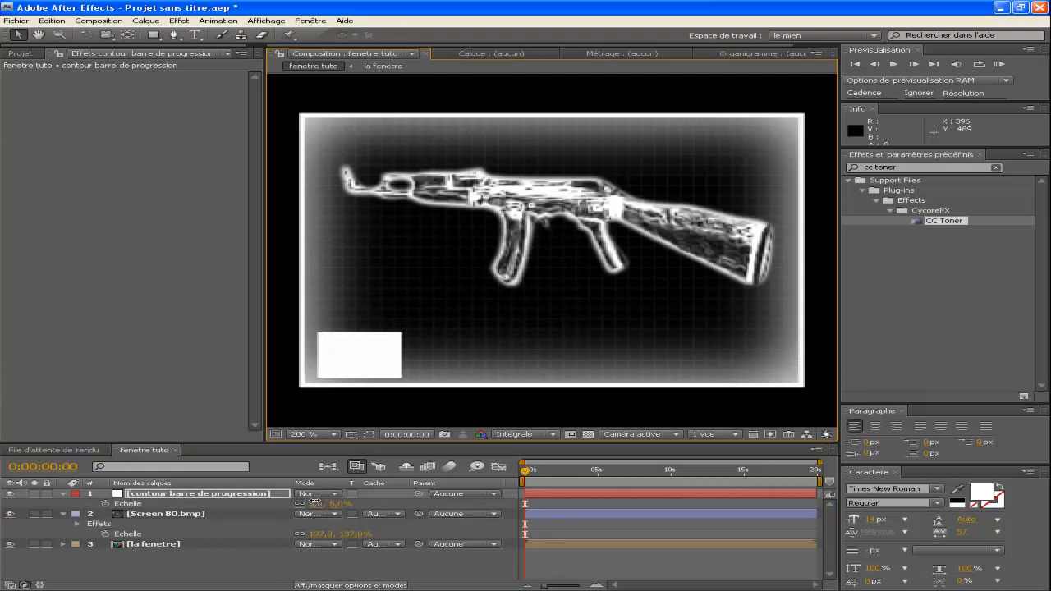
Reduce the solid's scale to 3% and fit it closer into the lower-left corner of the frame.
{"action": "left_click_drag", "start_coordinate": [315, 503], "coordinate": [317, 501]}
{"action": "left_click_drag", "start_coordinate": [368, 352], "coordinate": [358, 356]}
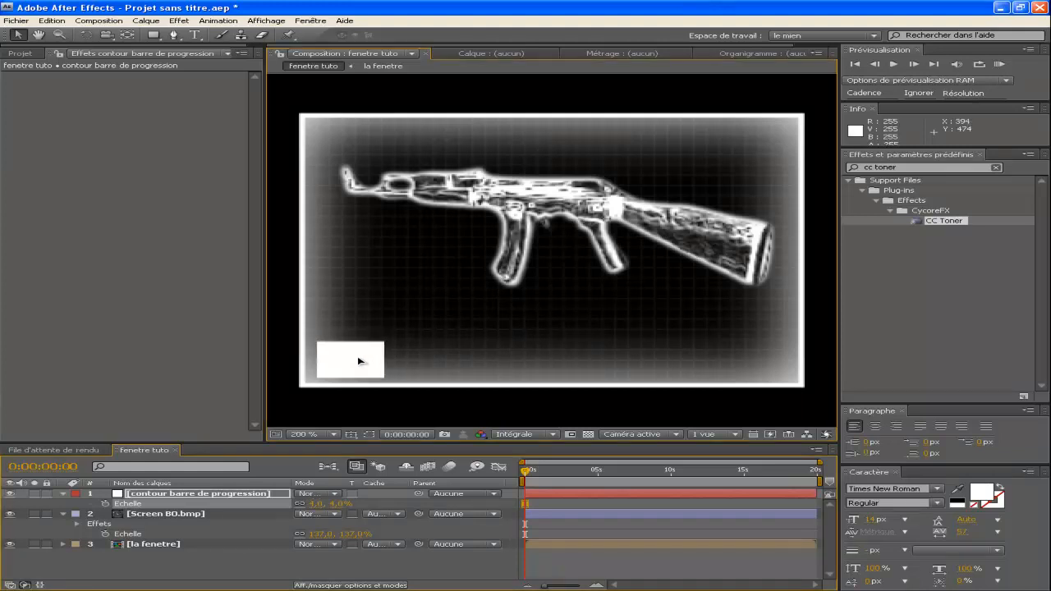
{"action": "left_click", "coordinate": [315, 502]}
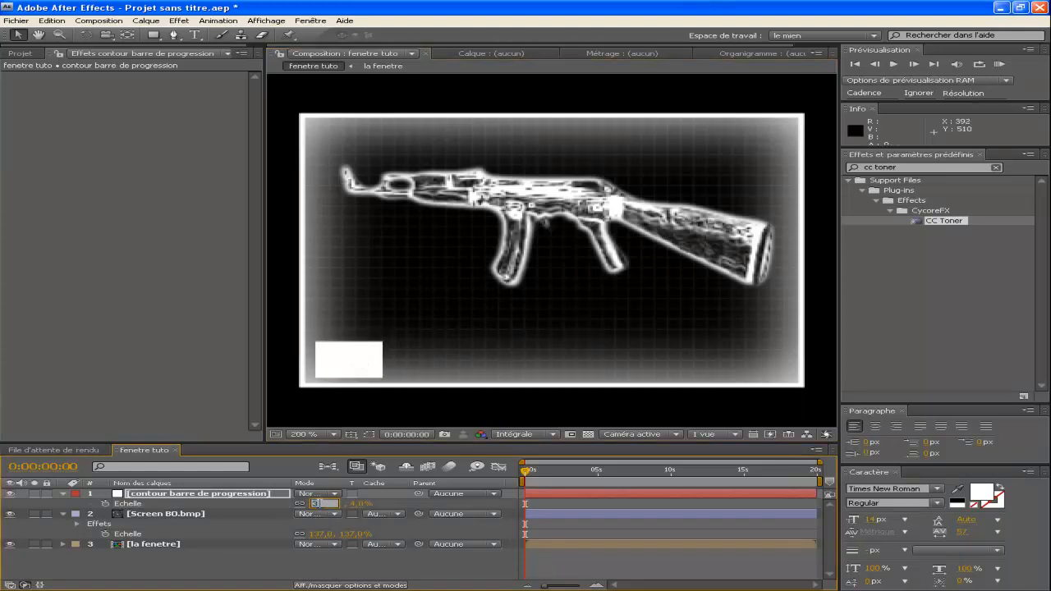
{"action": "type", "text": "3"}
{"action": "key", "text": "Return"}
{"action": "left_click_drag", "start_coordinate": [347, 353], "coordinate": [335, 364]}
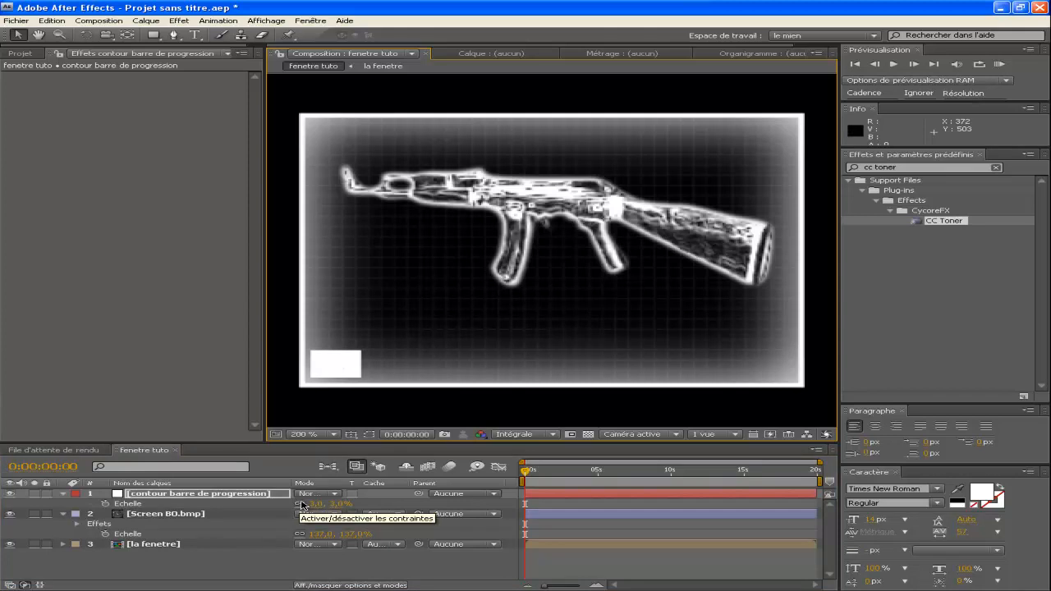
Unlink the solid's scale to widen it to 13% at the same height, and move its anchor point to its left edge.
{"action": "left_click", "coordinate": [301, 503]}
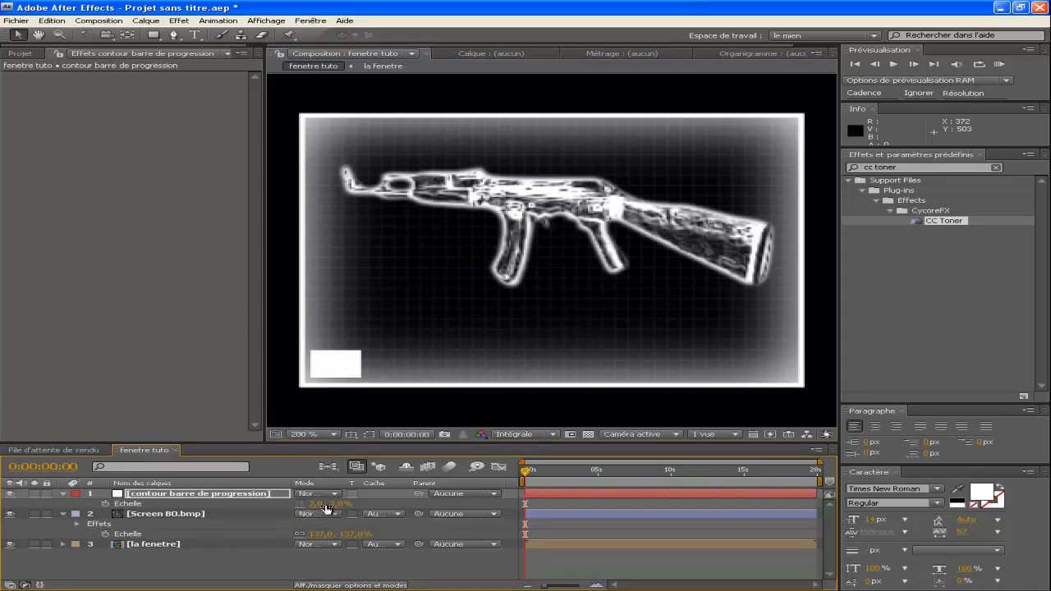
{"action": "left_click_drag", "start_coordinate": [317, 507], "coordinate": [441, 372]}
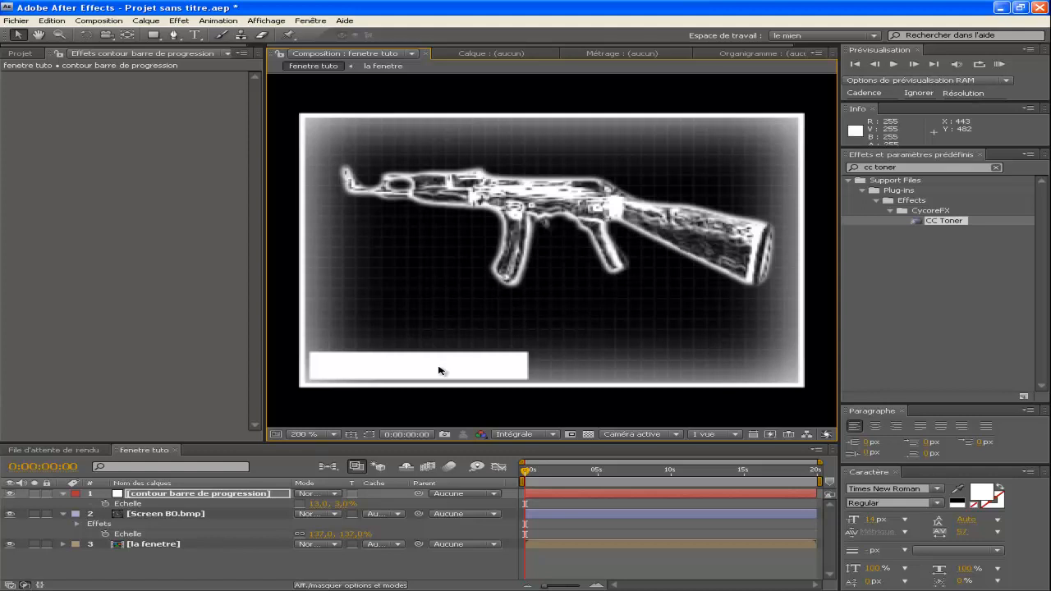
{"action": "left_click", "coordinate": [439, 371]}
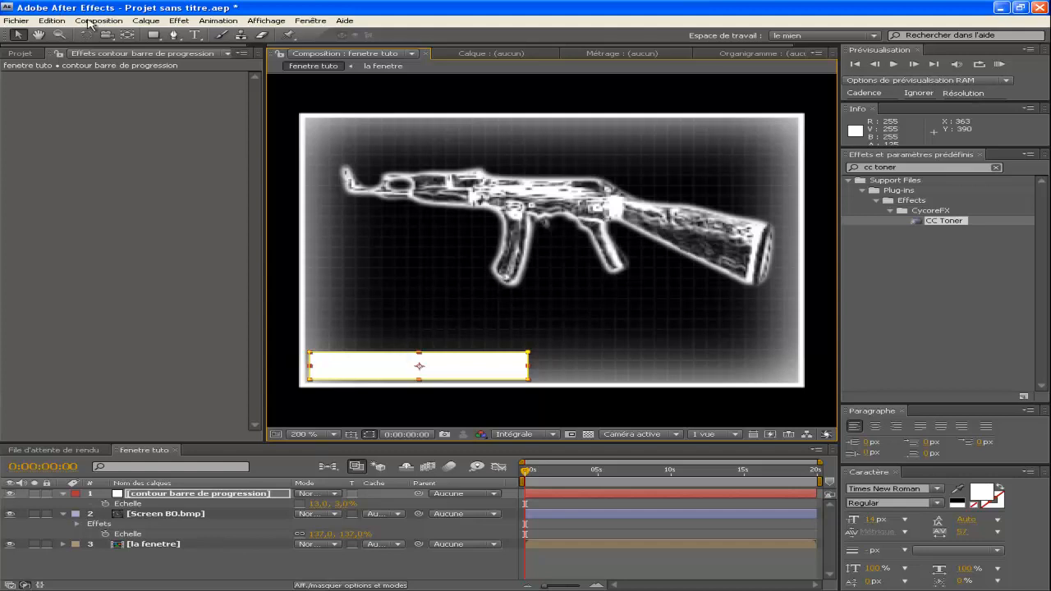
{"action": "left_click", "coordinate": [127, 36]}
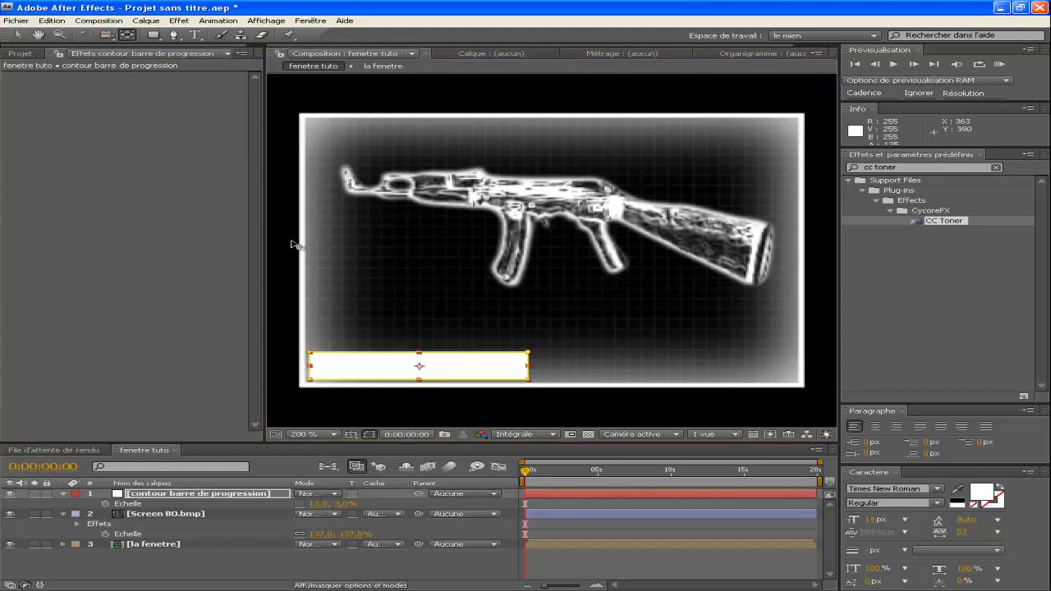
{"action": "left_click_drag", "start_coordinate": [419, 368], "coordinate": [310, 369]}
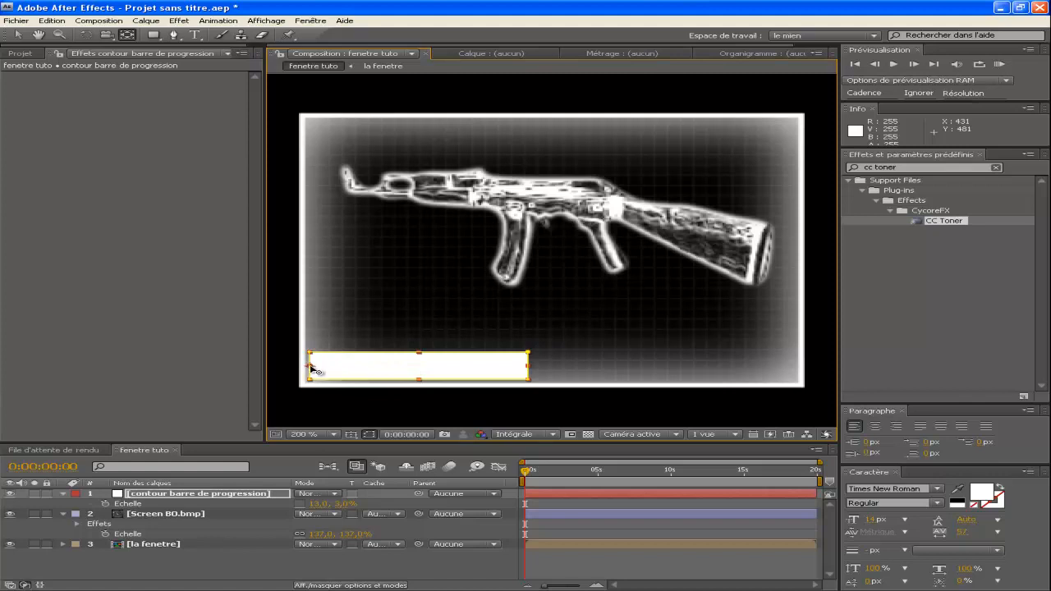
Set the bar's horizontal scale to 28.5% so it spans nearly the full width of the frame.
{"action": "mouse_move", "coordinate": [320, 503]}
{"action": "left_mouse_down"}
{"action": "mouse_move", "coordinate": [355, 505]}
{"action": "mouse_move", "coordinate": [319, 505]}
{"action": "left_mouse_up"}
{"action": "left_click", "coordinate": [319, 503]}
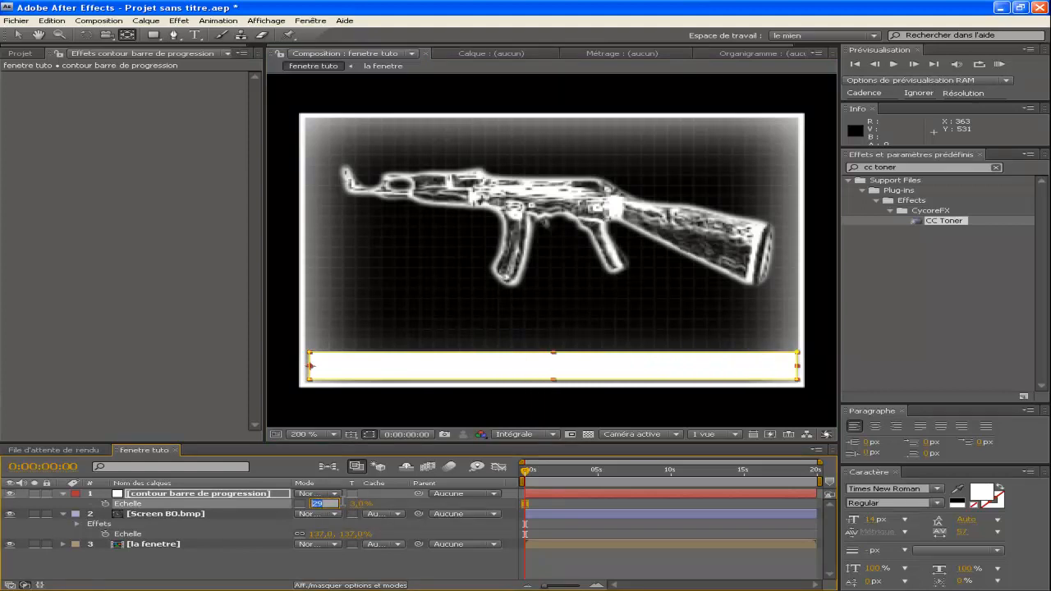
{"action": "type", "text": "28"}
{"action": "key", "text": "Return"}
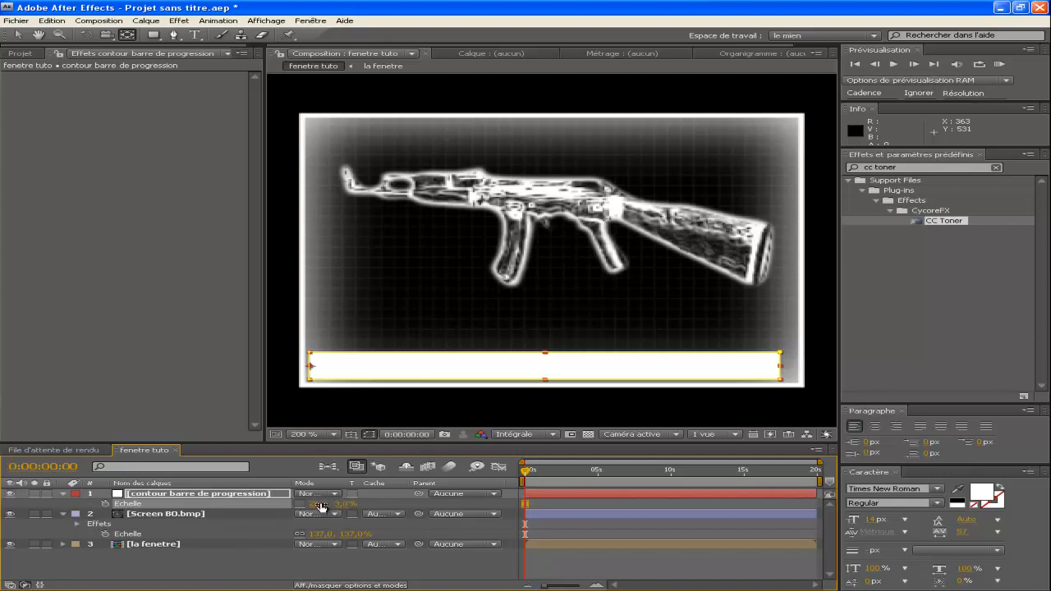
{"action": "left_click", "coordinate": [321, 504]}
{"action": "type", "text": "28,6, 3,0%"}
{"action": "key", "text": "Return"}
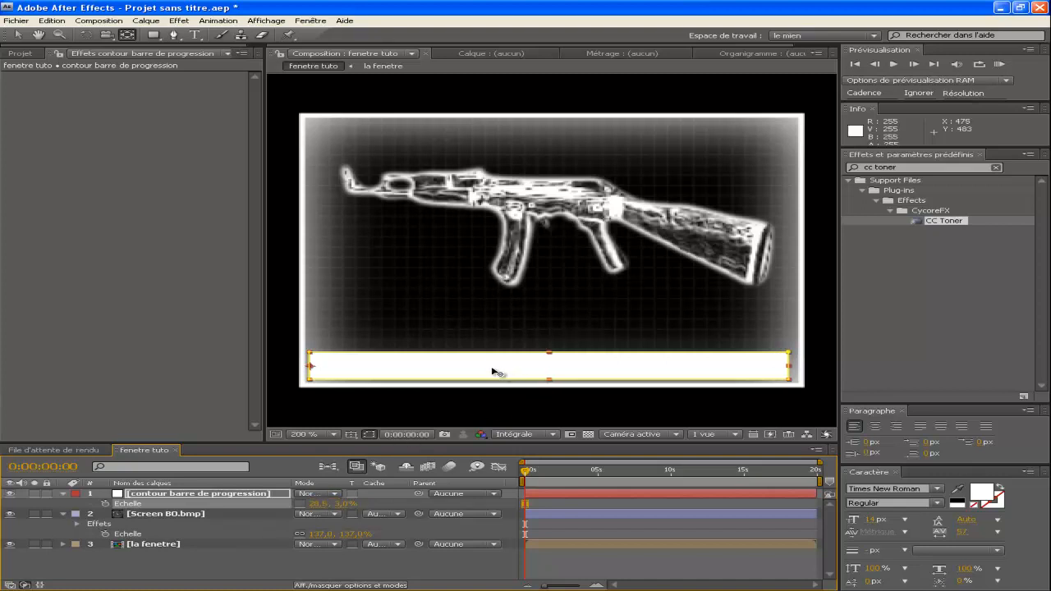
Nudge the bar slightly right and up to centre it within the frame's bottom margin.
{"action": "key", "text": "Right"}
{"action": "key", "text": "Right"}
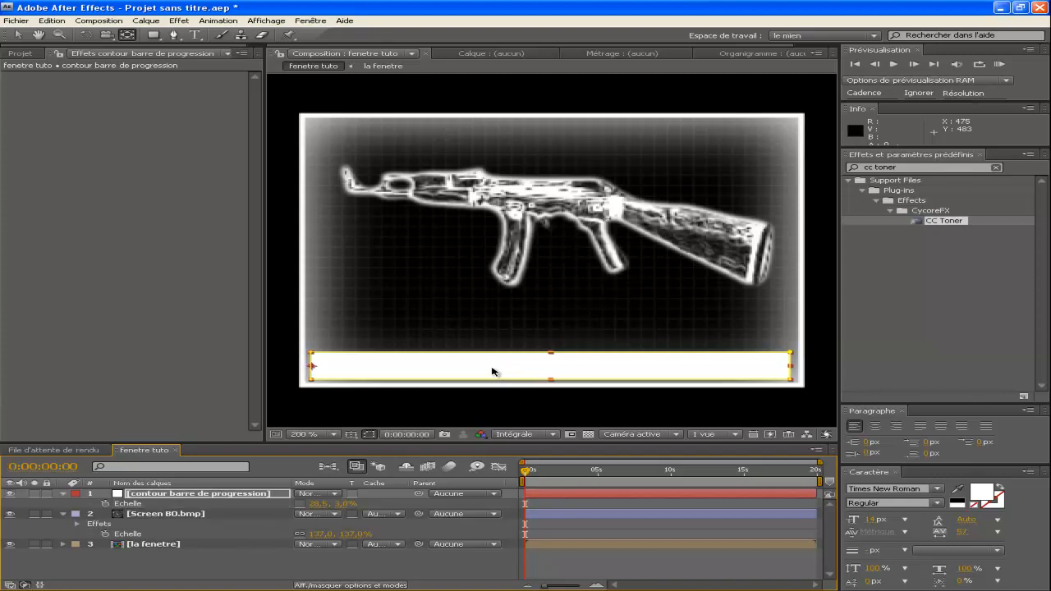
{"action": "key", "text": "Right"}
{"action": "key", "text": "Left"}
{"action": "key", "text": "Up"}
{"action": "key", "text": "Up"}
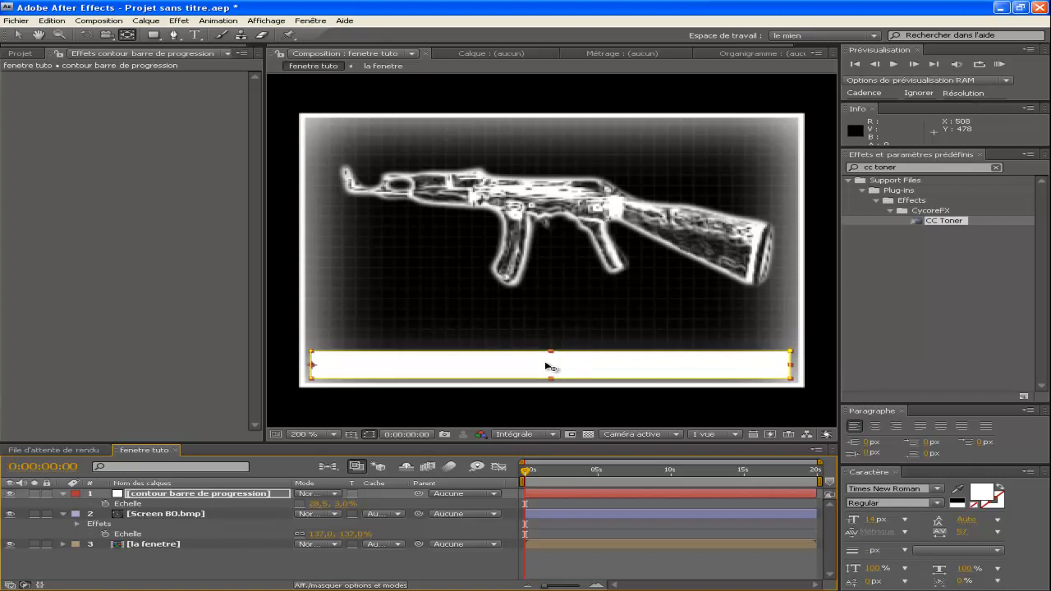
{"action": "key", "text": "Up"}
{"action": "key", "text": "Up"}
{"action": "key", "text": "Up"}
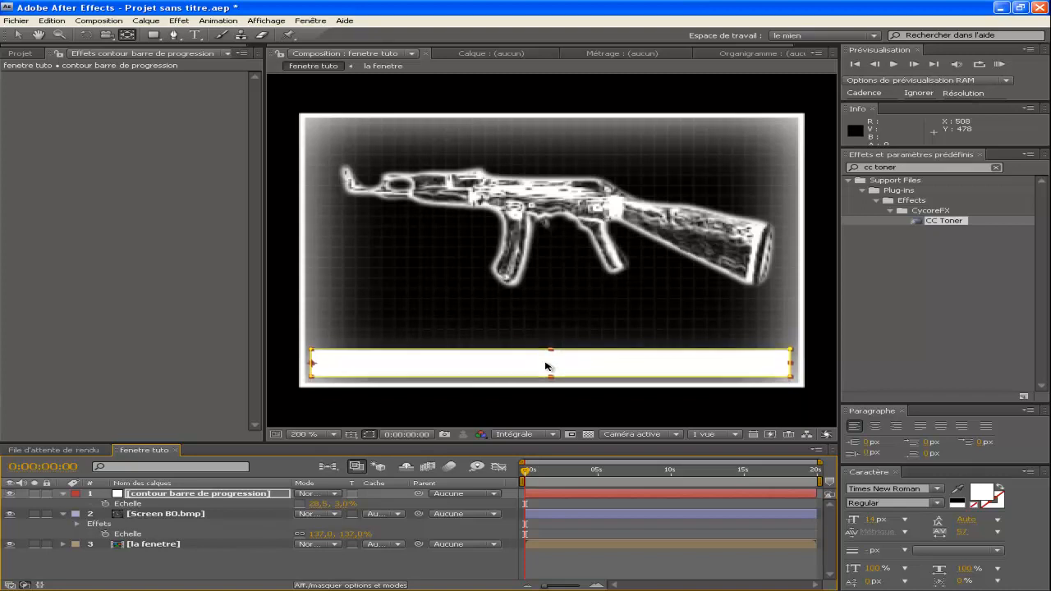
{"action": "key", "text": "Up"}
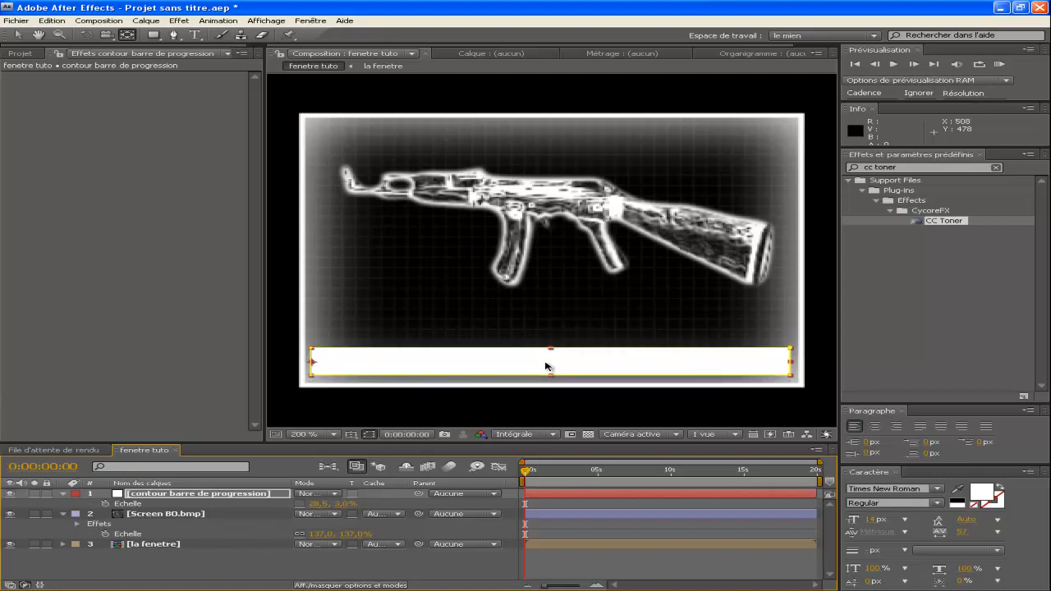
Show the mask properties of the bar layer and set Masque 1 to subtract.
{"action": "left_click", "coordinate": [181, 495]}
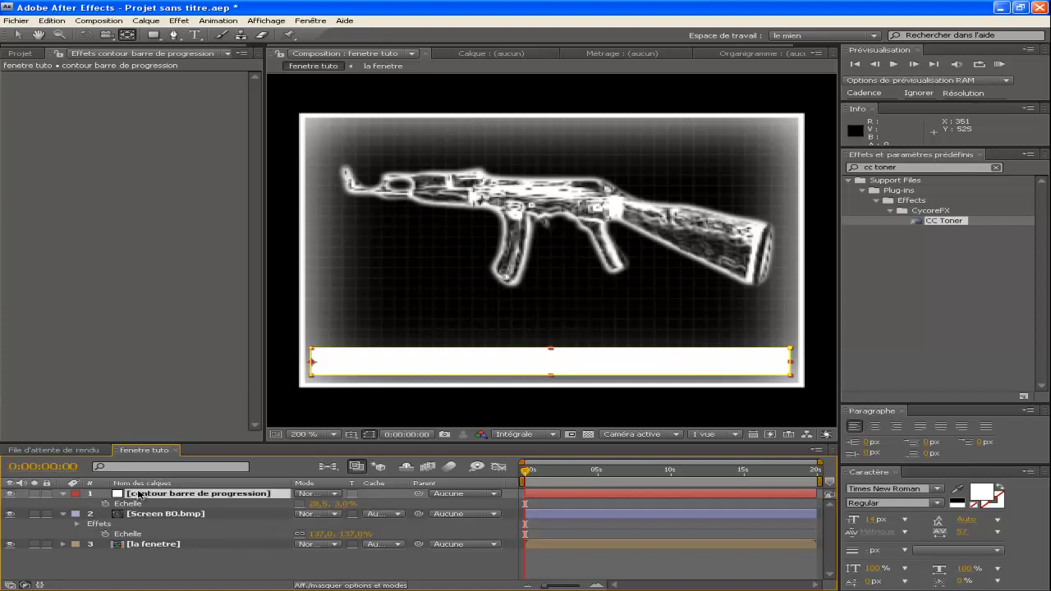
{"action": "key", "text": "m"}
{"action": "left_click", "coordinate": [91, 504]}
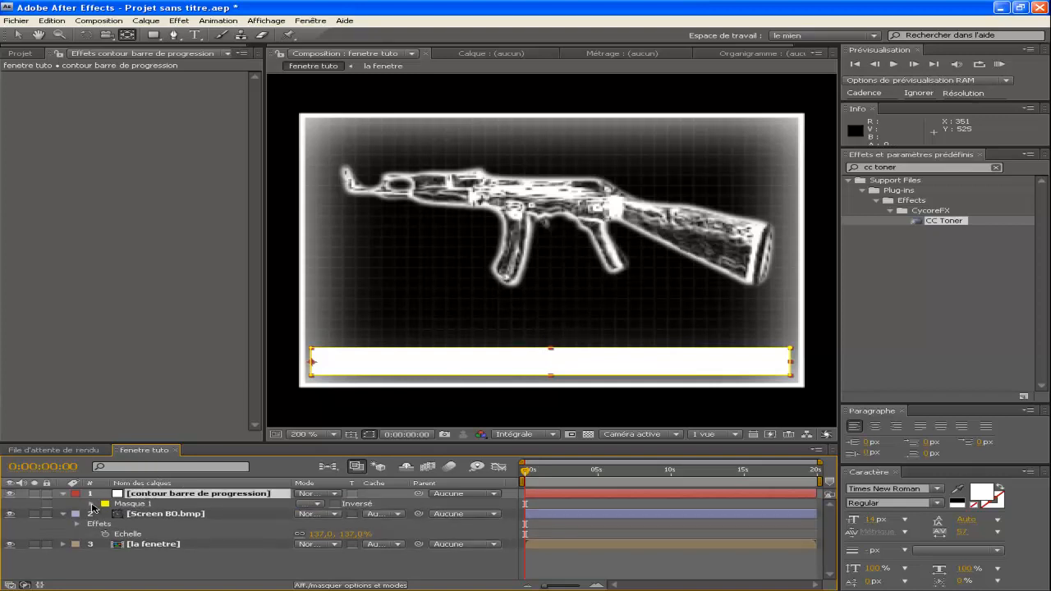
{"action": "left_click", "coordinate": [92, 505]}
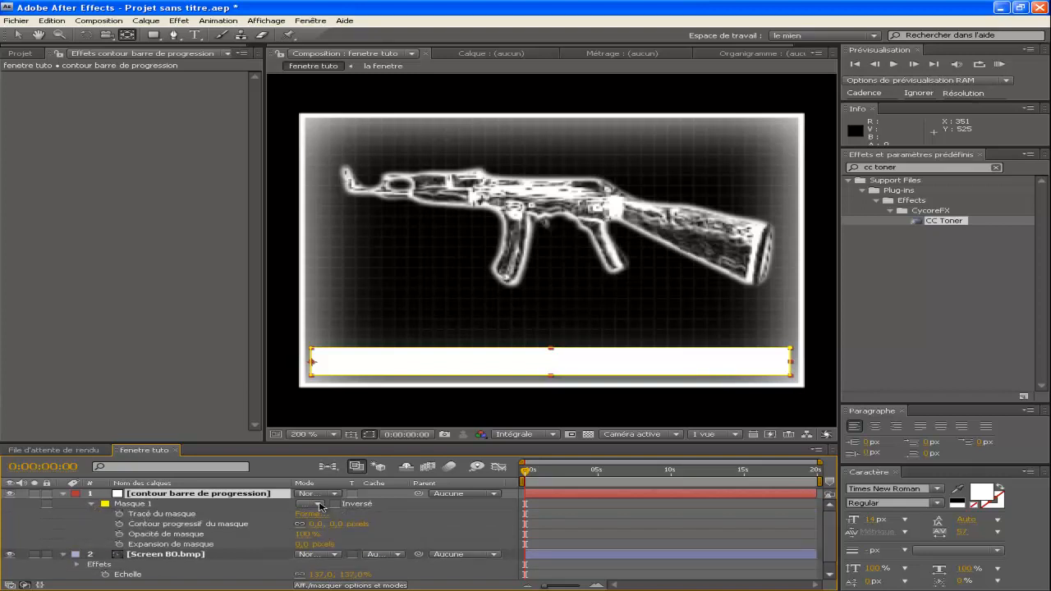
{"action": "left_click", "coordinate": [320, 507]}
{"action": "left_click", "coordinate": [308, 503]}
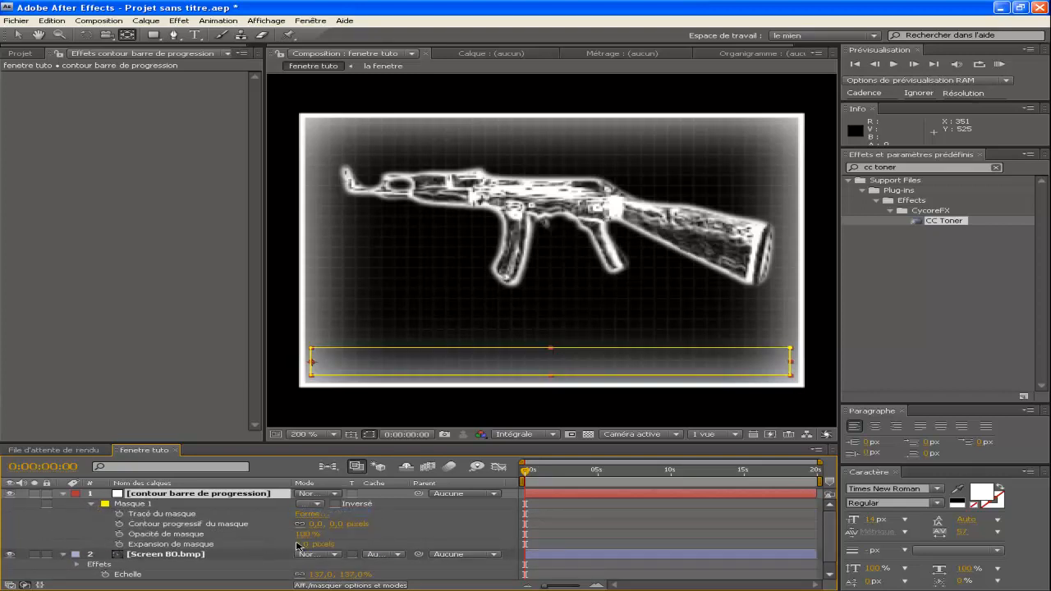
Give Masque 1 a negative expansion that leaves a thin white border with thicker ends, and hide the mask outline.
{"action": "left_click_drag", "start_coordinate": [300, 544], "coordinate": [277, 543]}
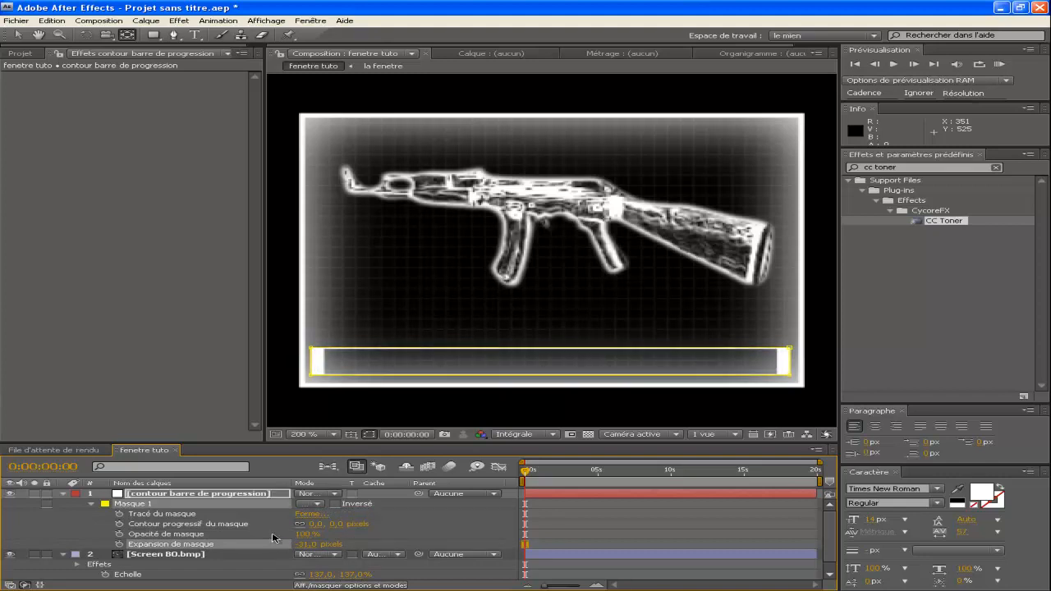
{"action": "key", "text": "ctrl+shift+h"}
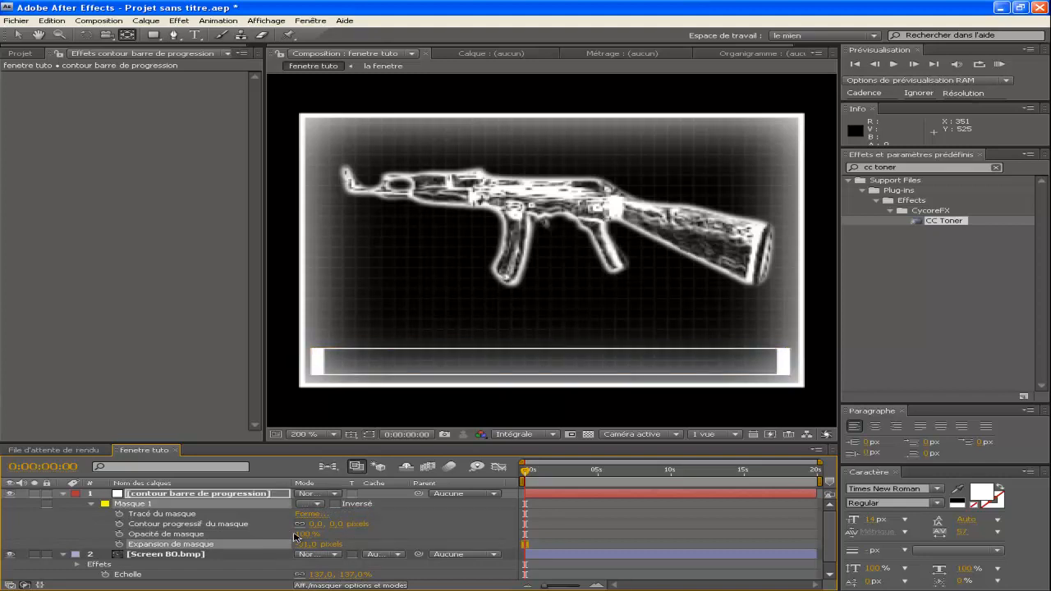
{"action": "left_click_drag", "start_coordinate": [306, 543], "coordinate": [302, 543]}
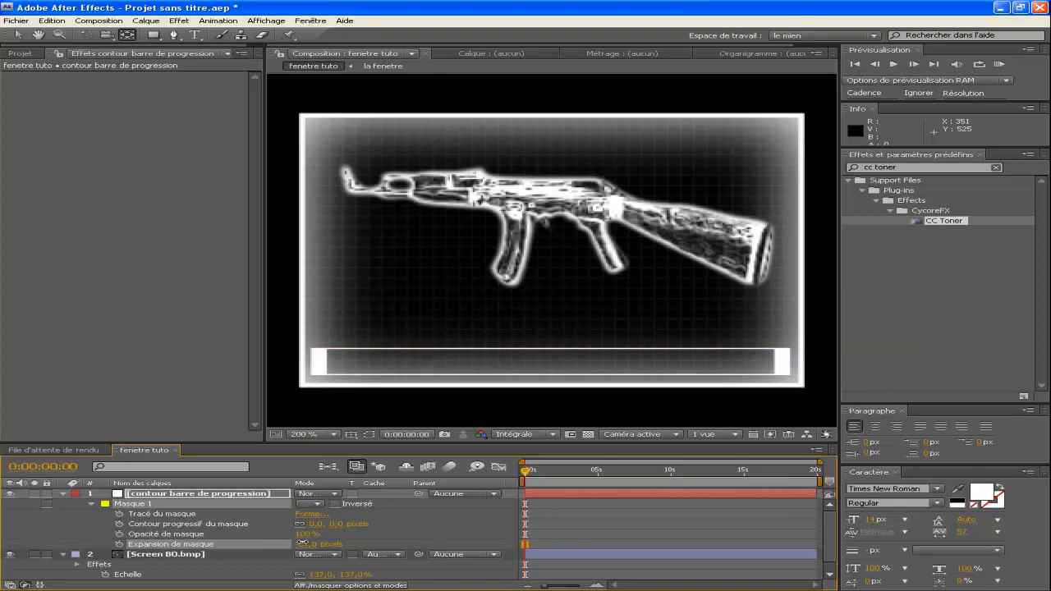
{"action": "left_click", "coordinate": [63, 494]}
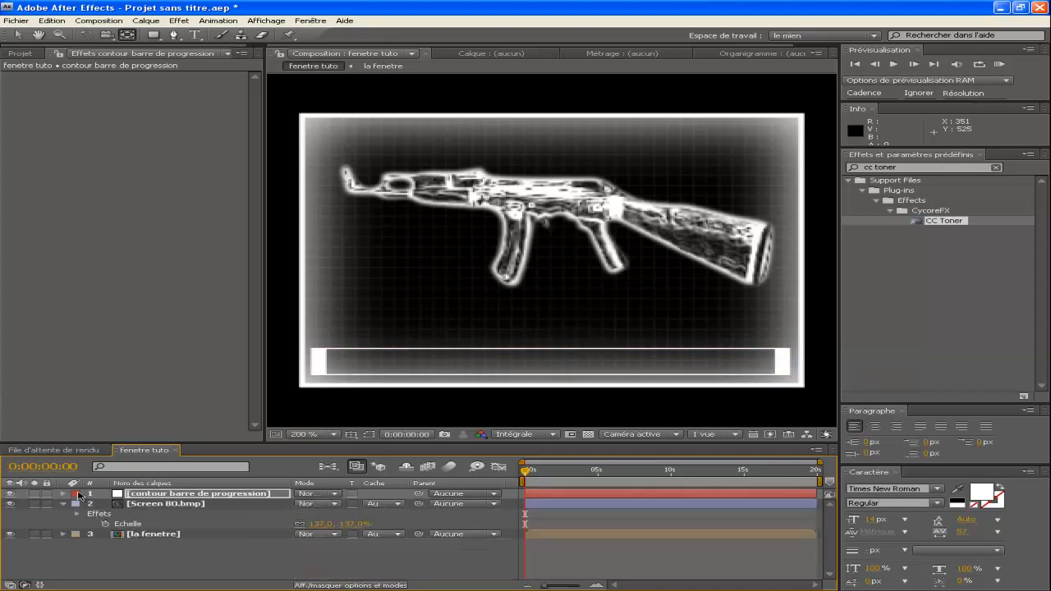
Duplicate the "contour barre de progression" layer and delete the mask from the upper copy.
{"action": "left_click", "coordinate": [51, 21]}
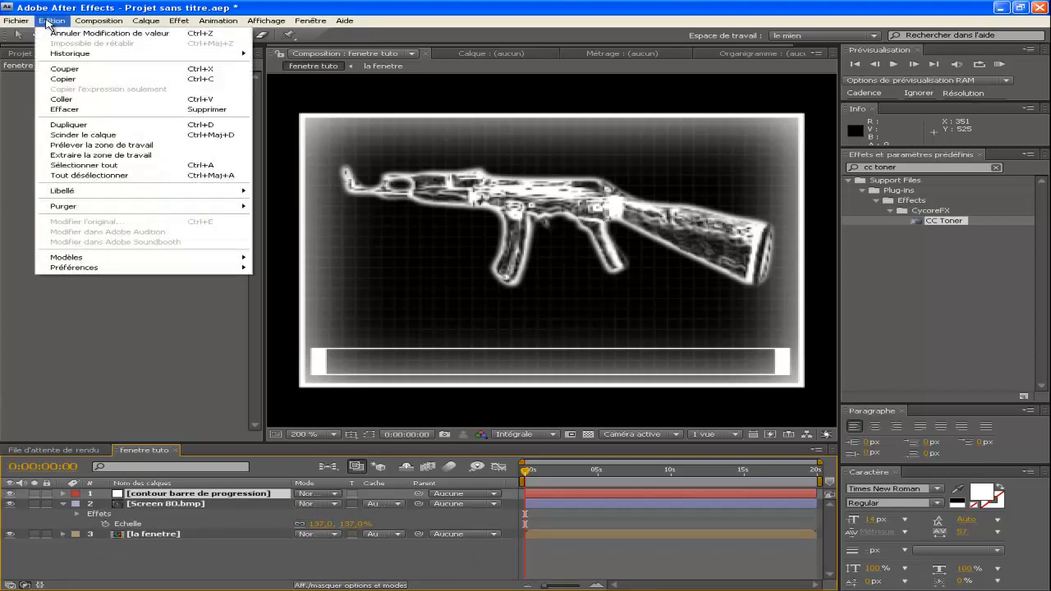
{"action": "left_click", "coordinate": [81, 125]}
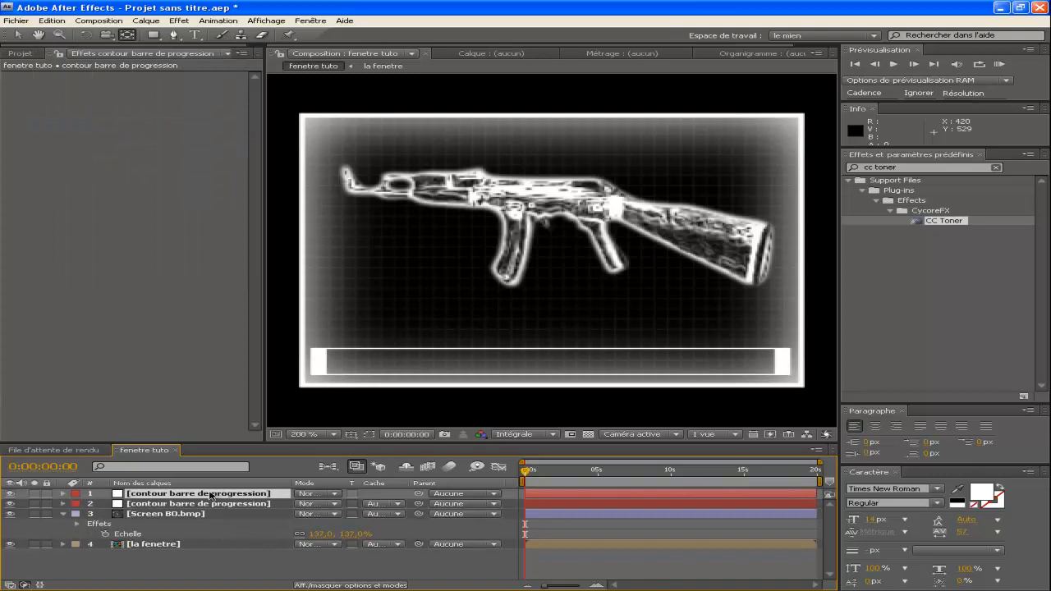
{"action": "key", "text": "m"}
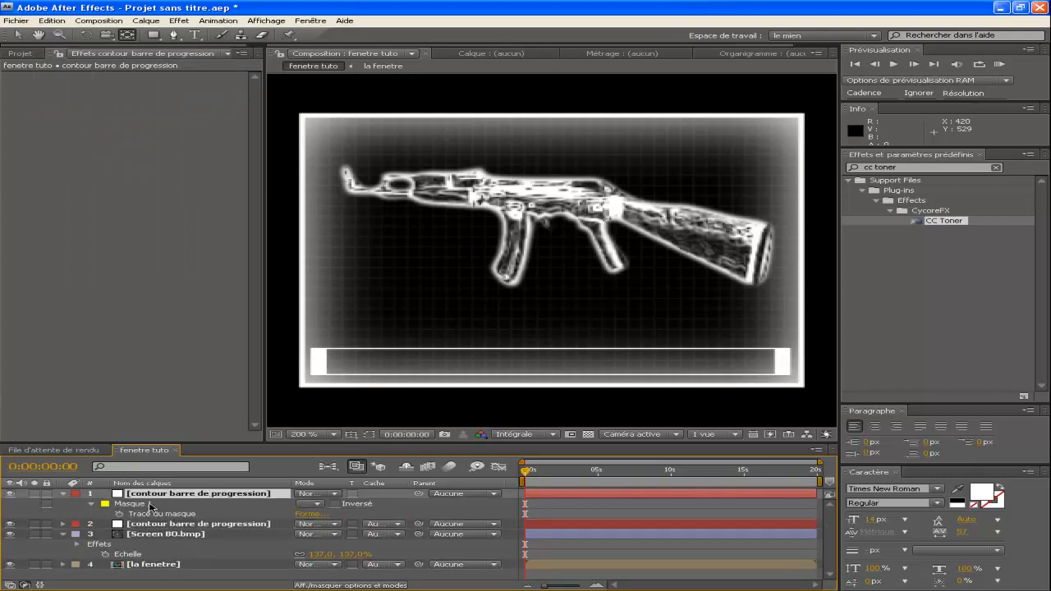
{"action": "left_click", "coordinate": [151, 506]}
{"action": "key", "text": "Delete"}
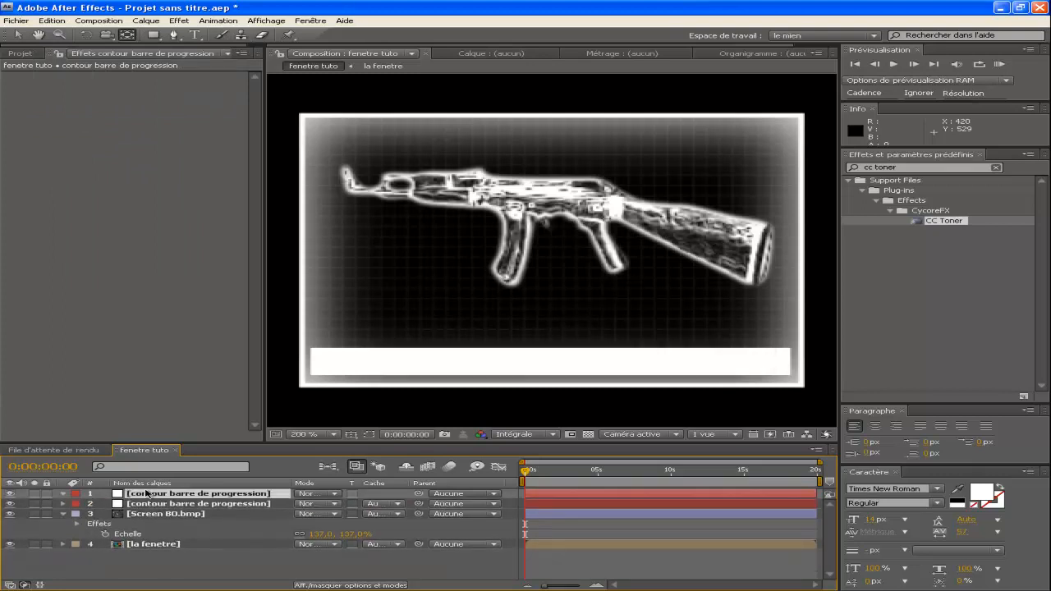
Show the upper bar copy's scale, set its horizontal value to 0%, and keyframe it at 0:00:00:00.
{"action": "key", "text": "s"}
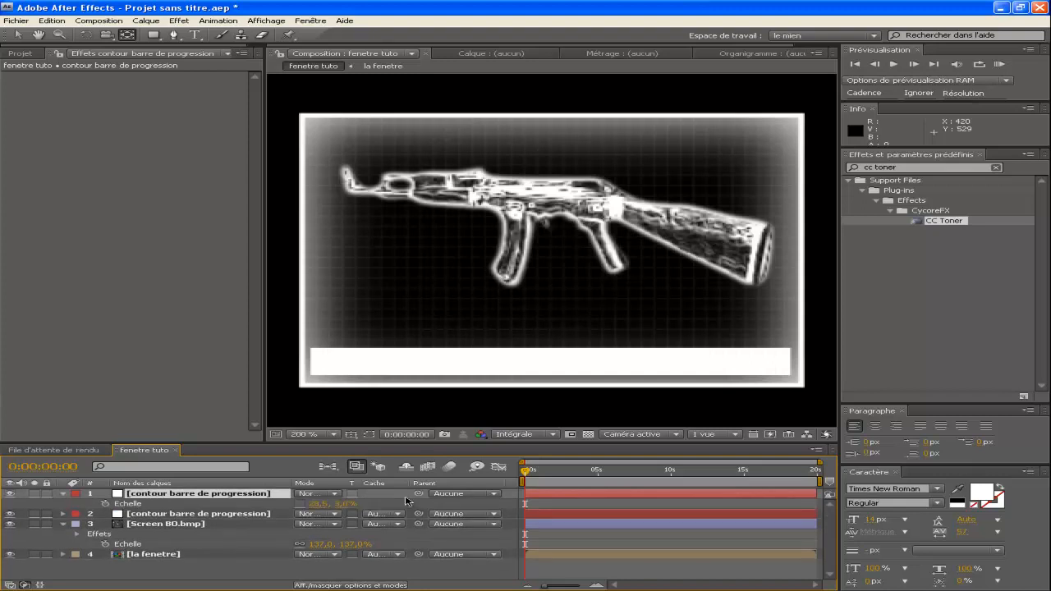
{"action": "mouse_move", "coordinate": [318, 507]}
{"action": "left_mouse_down"}
{"action": "mouse_move", "coordinate": [294, 503]}
{"action": "mouse_move", "coordinate": [310, 505]}
{"action": "left_mouse_up"}
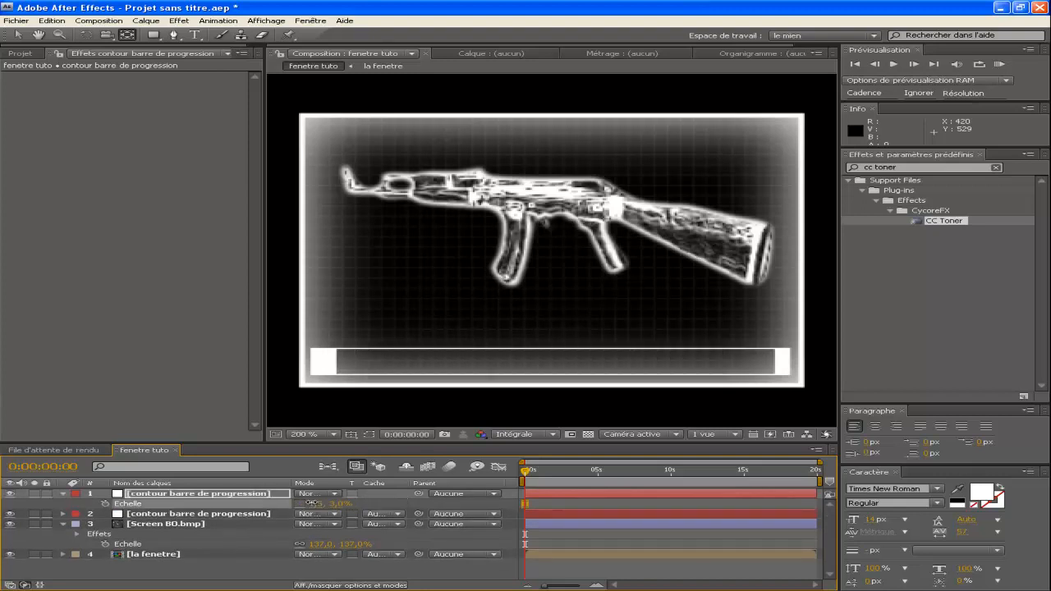
{"action": "left_click", "coordinate": [312, 503]}
{"action": "type", "text": "0"}
{"action": "key", "text": "Return"}
{"action": "left_click", "coordinate": [106, 503]}
{"action": "key", "text": "Page_Down"}
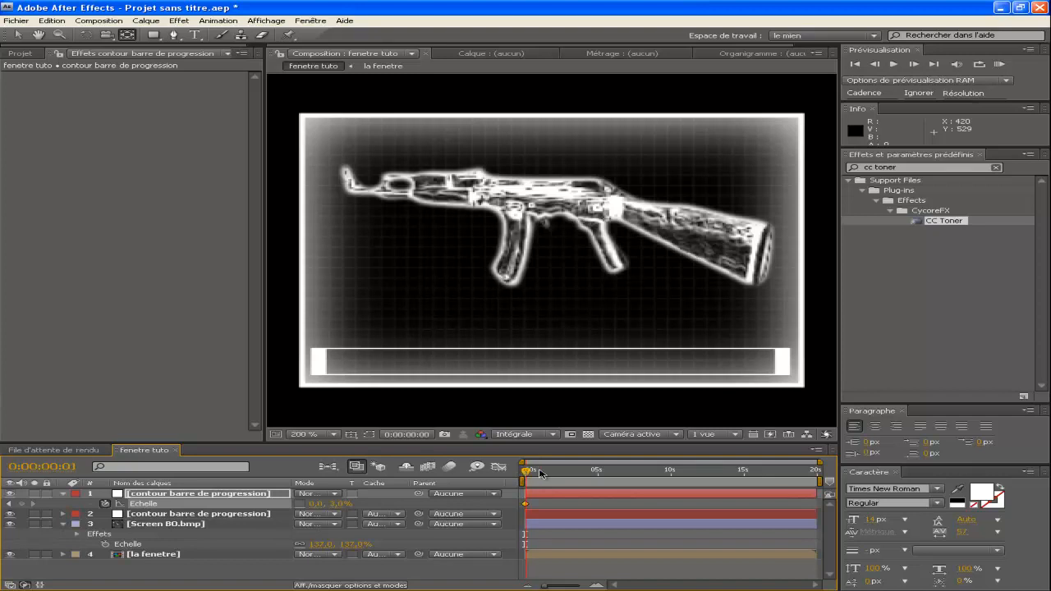
Add a scale keyframe at 0:00:05:04 with a horizontal value of 28% so the bar fills, and scrub back through it.
{"action": "left_click_drag", "start_coordinate": [541, 473], "coordinate": [601, 472]}
{"action": "left_click_drag", "start_coordinate": [318, 504], "coordinate": [336, 499]}
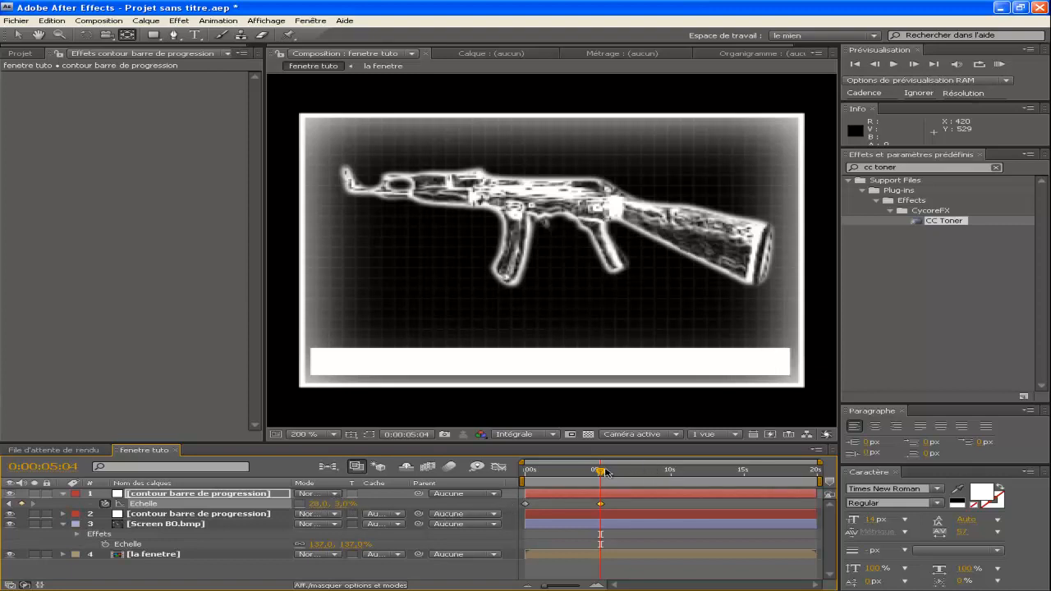
{"action": "left_click_drag", "start_coordinate": [606, 473], "coordinate": [525, 470]}
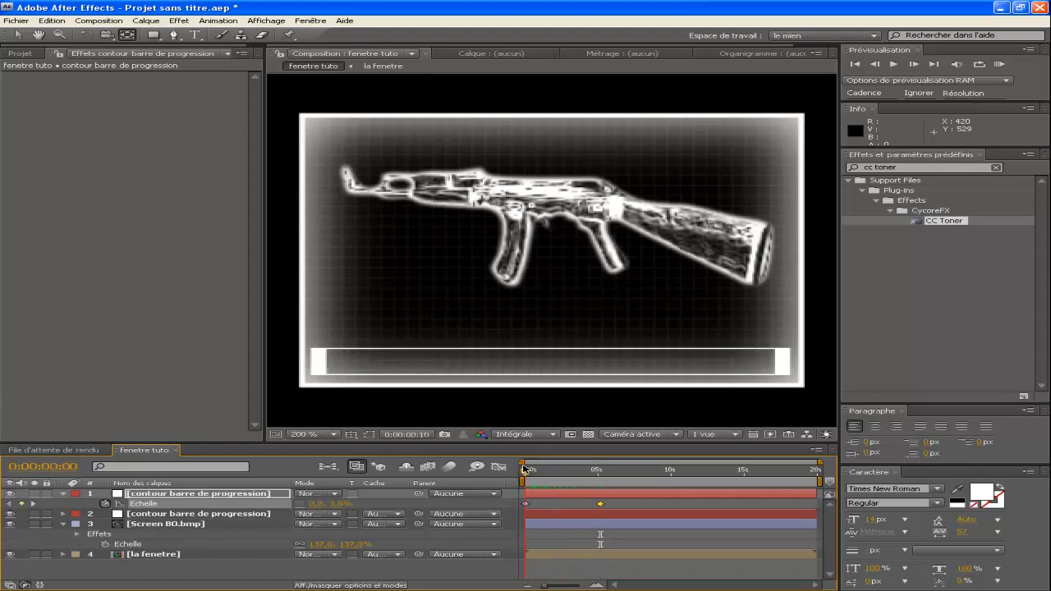
Set the bar's vertical scale to 2% on both keyframes, at 0:00:00:00 and 0:00:05:04.
{"action": "left_click", "coordinate": [340, 504]}
{"action": "key", "text": "Return"}
{"action": "left_click_drag", "start_coordinate": [528, 474], "coordinate": [600, 470]}
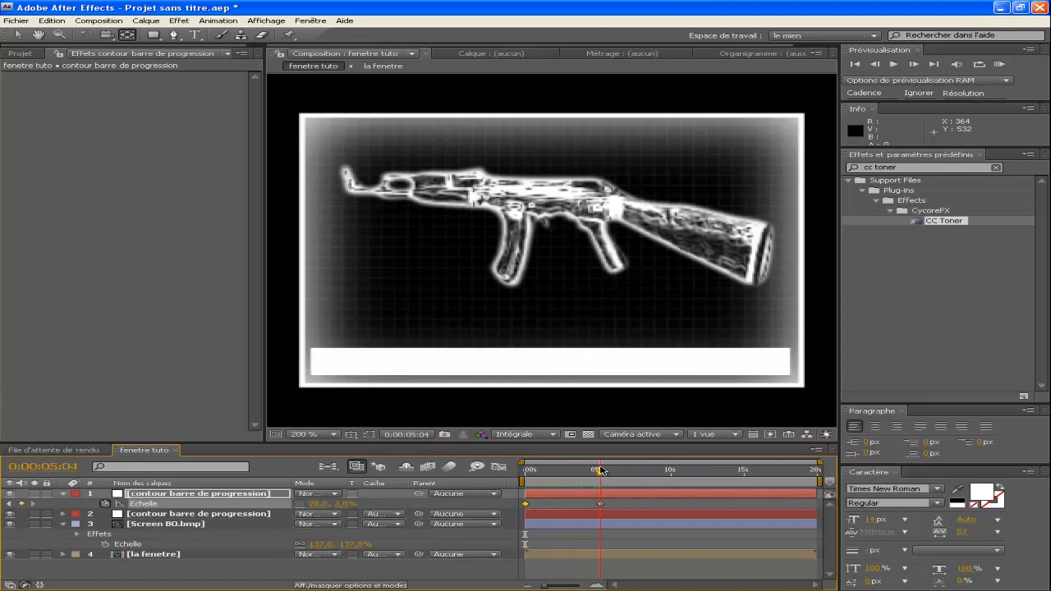
{"action": "left_click", "coordinate": [349, 503]}
{"action": "type", "text": "2"}
{"action": "key", "text": "Return"}
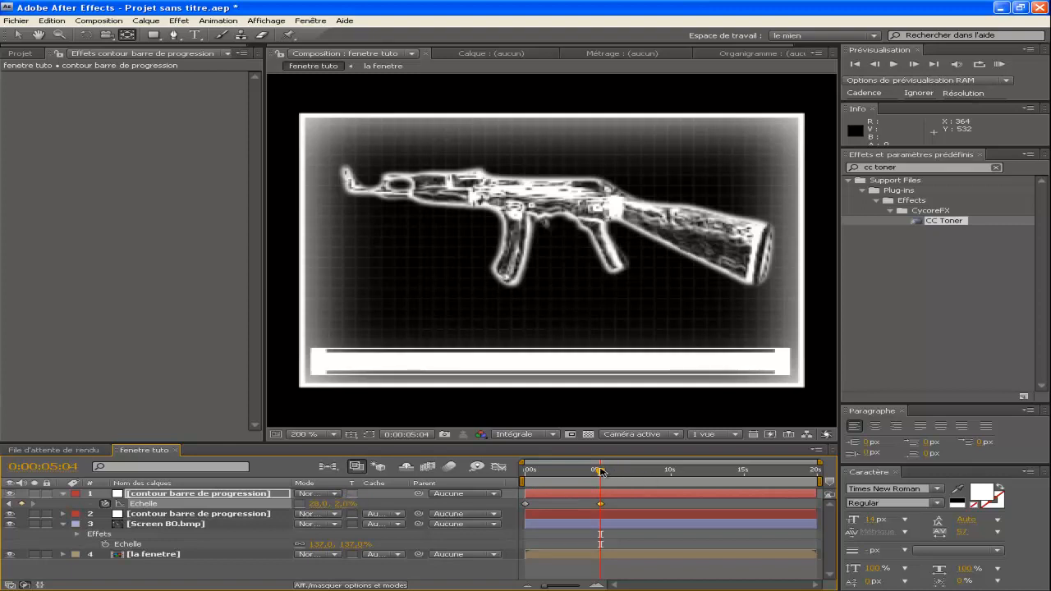
{"action": "left_click_drag", "start_coordinate": [599, 470], "coordinate": [481, 437]}
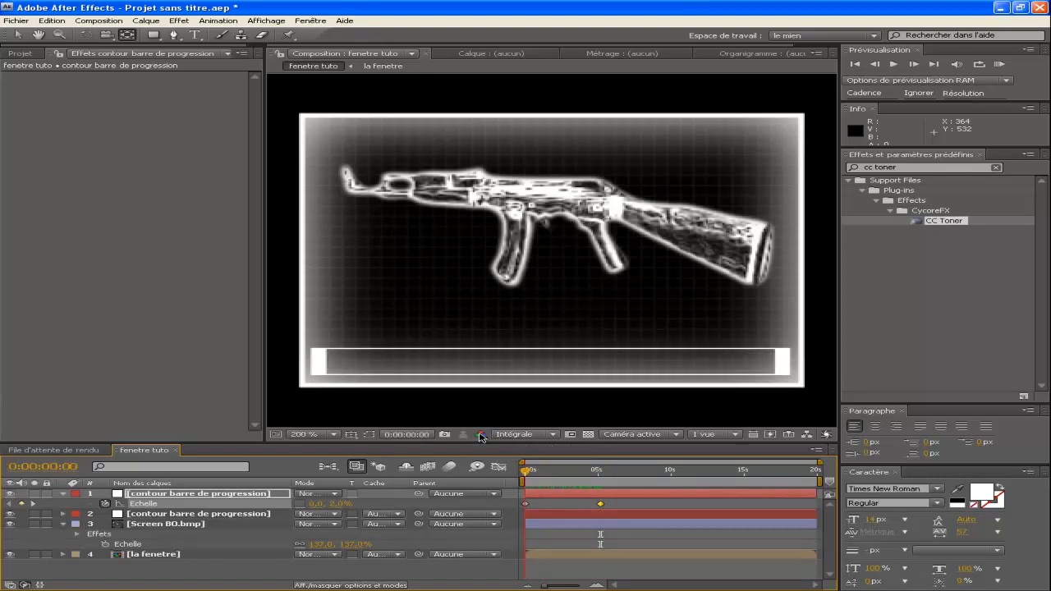
Add a text layer reading "Loading weapon" just above the progress bar at its starting end.
{"action": "left_click", "coordinate": [196, 34]}
{"action": "left_click", "coordinate": [321, 329]}
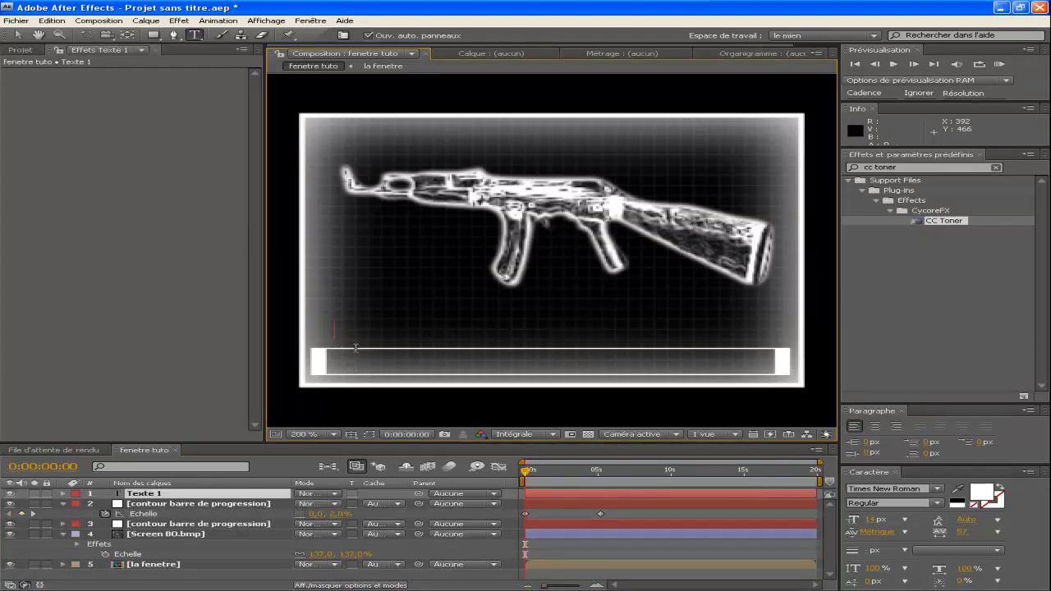
{"action": "type", "text": "Loading weapon"}
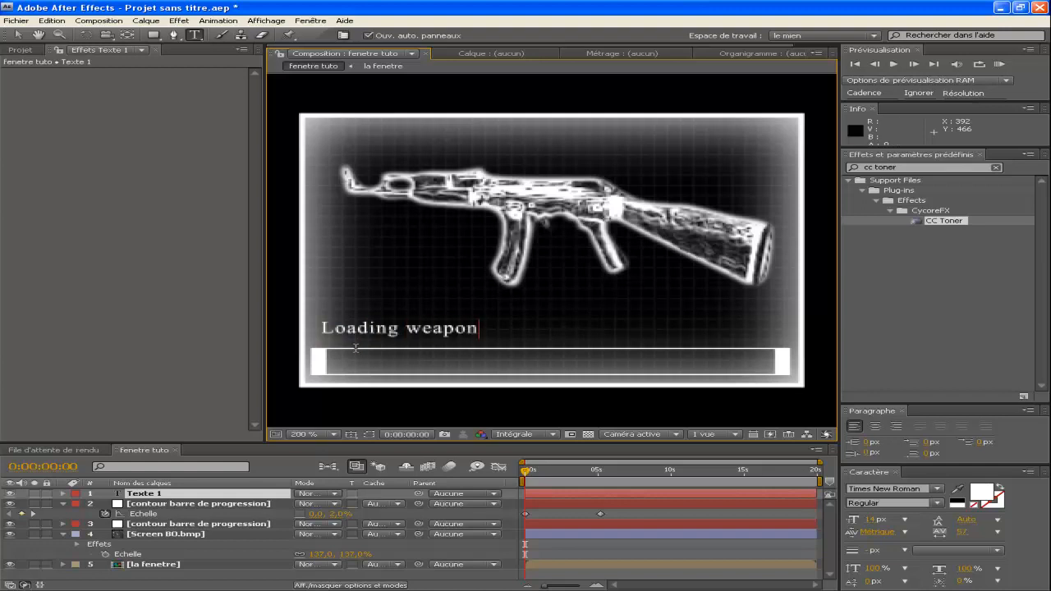
Set the "Loading weapon" text size to 22 px and align it directly above the progress bar's starting edge.
{"action": "key", "text": "ctrl+a"}
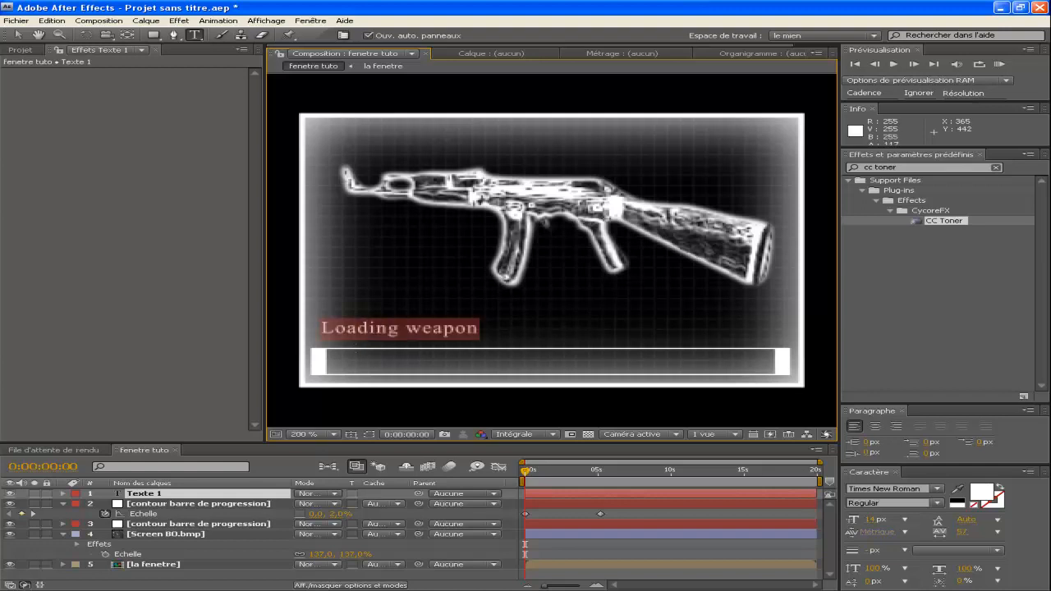
{"action": "left_click_drag", "start_coordinate": [875, 521], "coordinate": [881, 520]}
{"action": "left_click", "coordinate": [17, 35]}
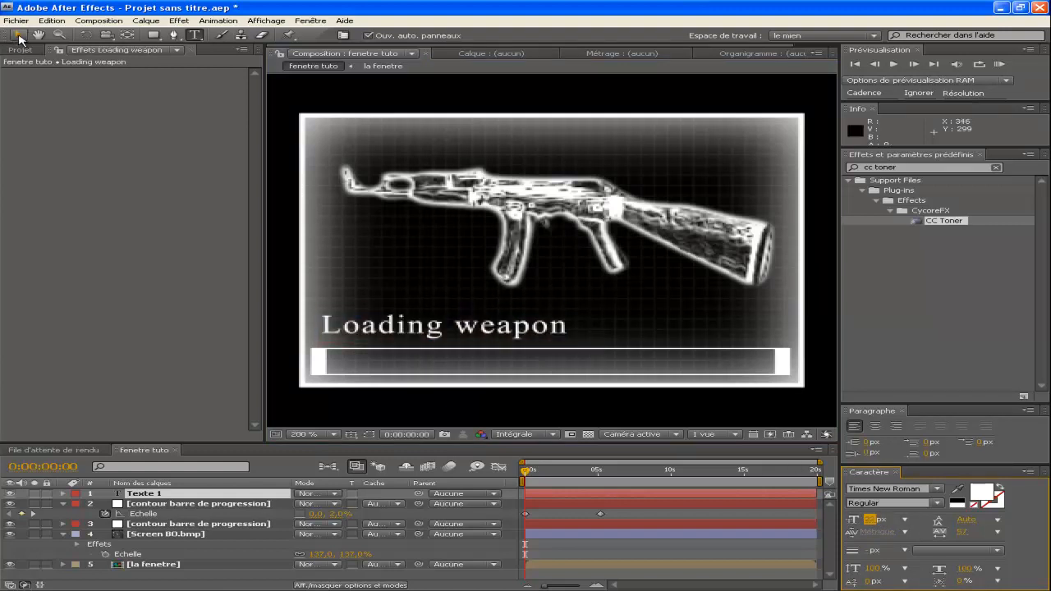
{"action": "left_click_drag", "start_coordinate": [516, 332], "coordinate": [507, 340]}
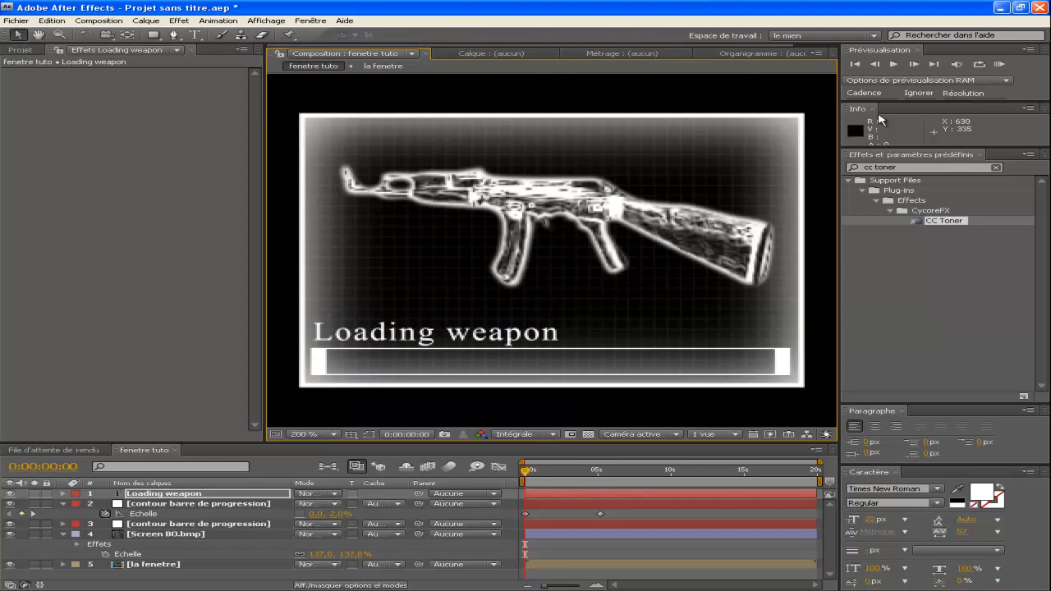
Find the Lueur diffuse effect and apply it to the "Loading weapon" text layer.
{"action": "key", "text": "ctrl+5"}
{"action": "type", "text": "lueur"}
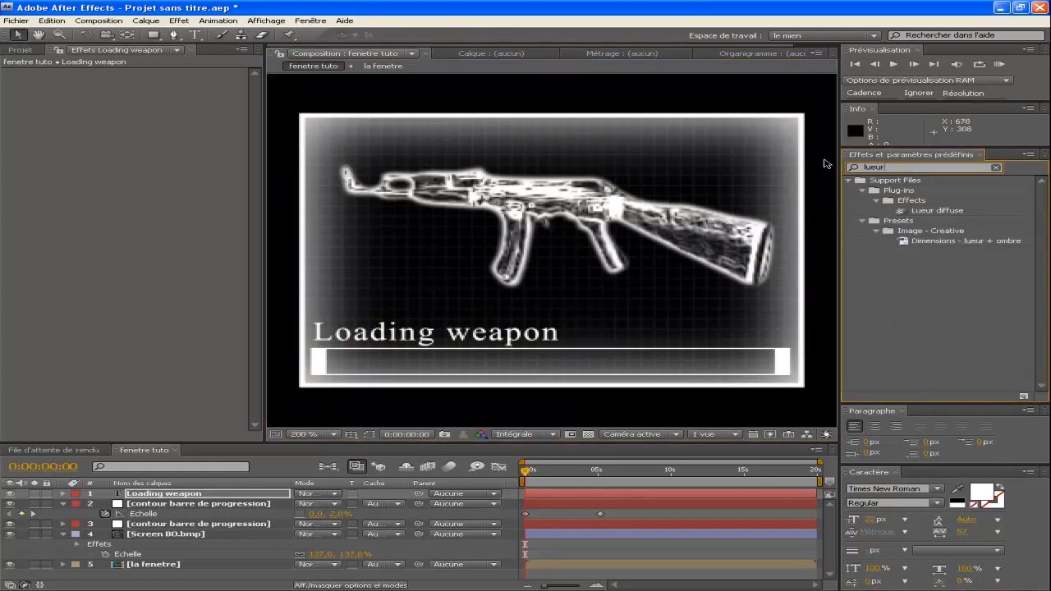
{"action": "double_click", "coordinate": [937, 211]}
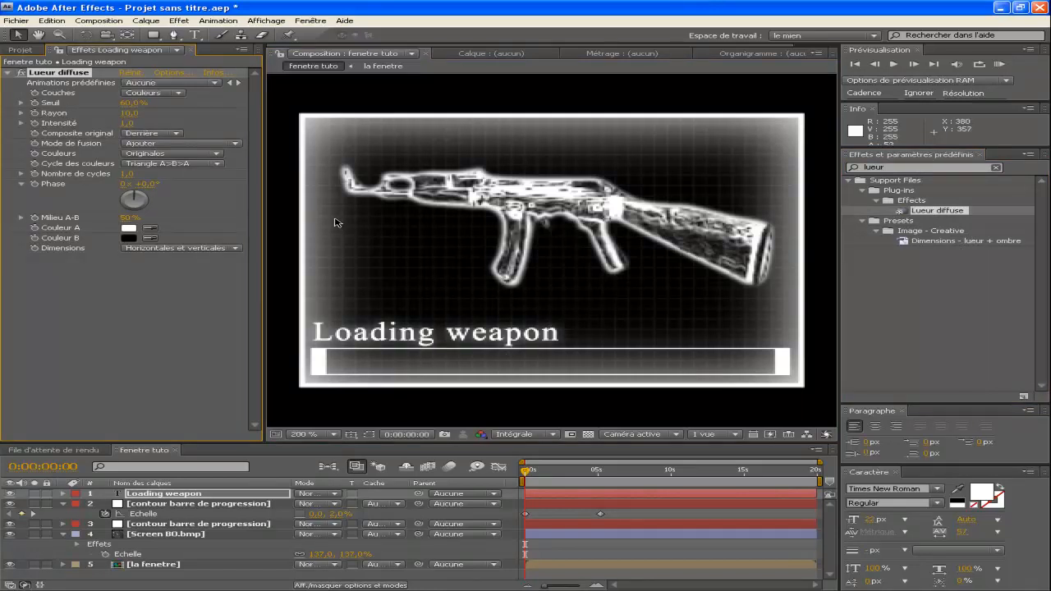
Add a text layer reading "AK47" and fit it inside the frame's upper-right corner.
{"action": "left_click", "coordinate": [195, 35]}
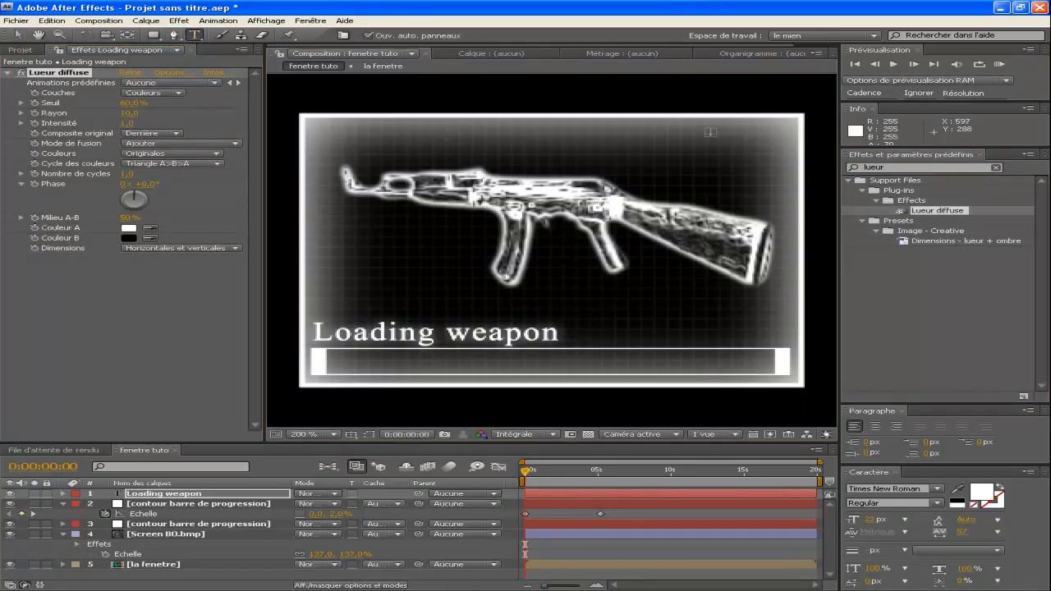
{"action": "left_click", "coordinate": [724, 132]}
{"action": "type", "text": "AK47"}
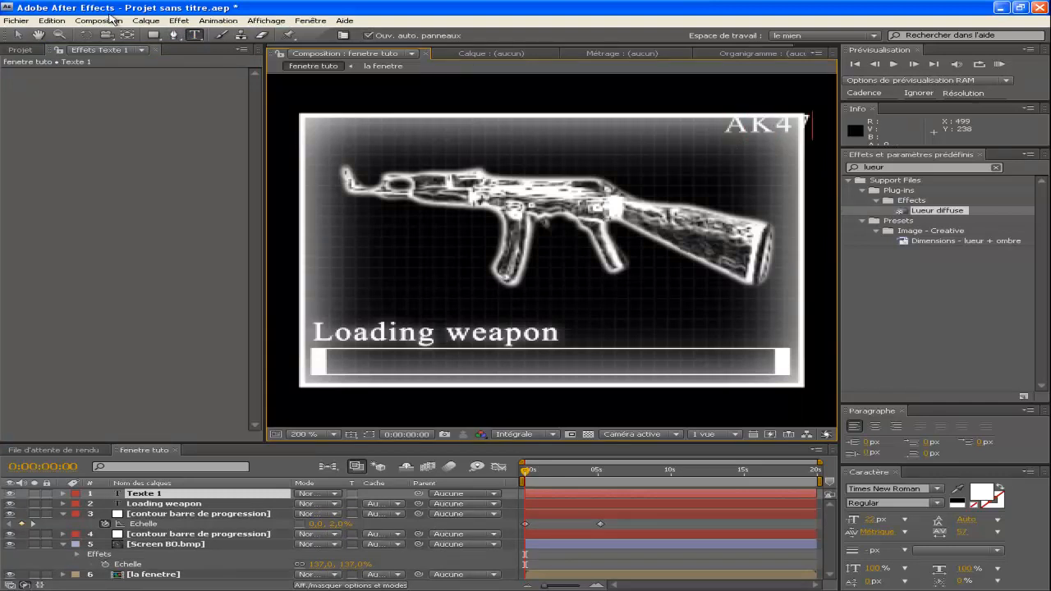
{"action": "left_click", "coordinate": [17, 35]}
{"action": "left_click_drag", "start_coordinate": [755, 131], "coordinate": [743, 138]}
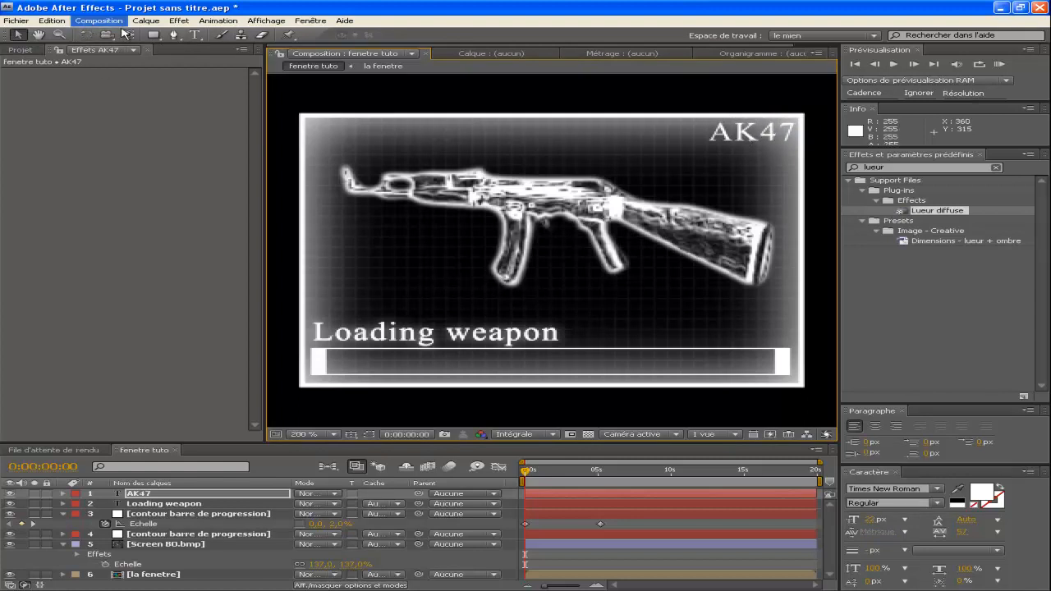
{"action": "left_click", "coordinate": [189, 35]}
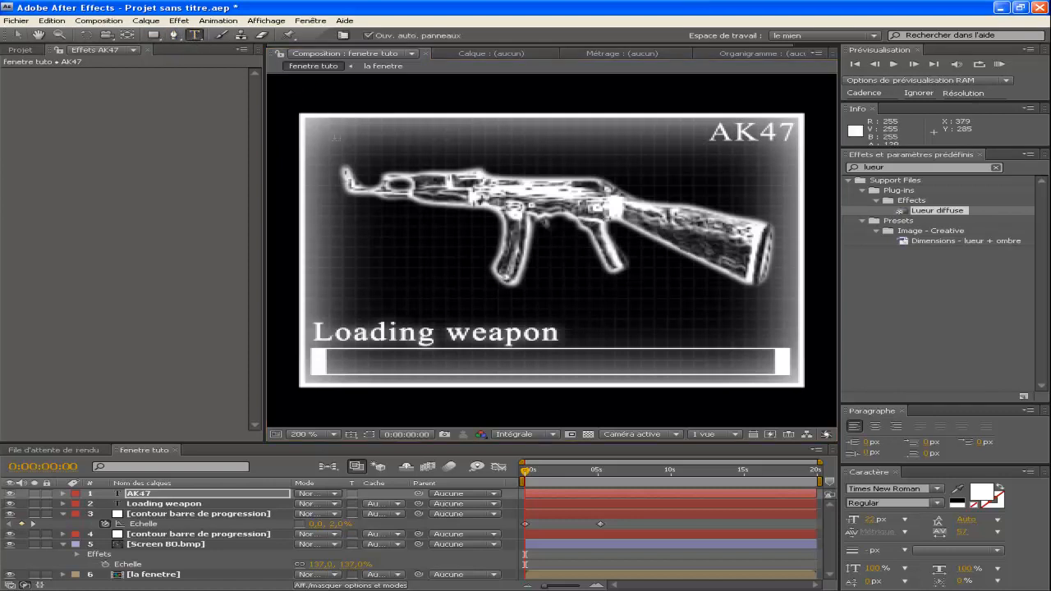
{"action": "left_click", "coordinate": [360, 147]}
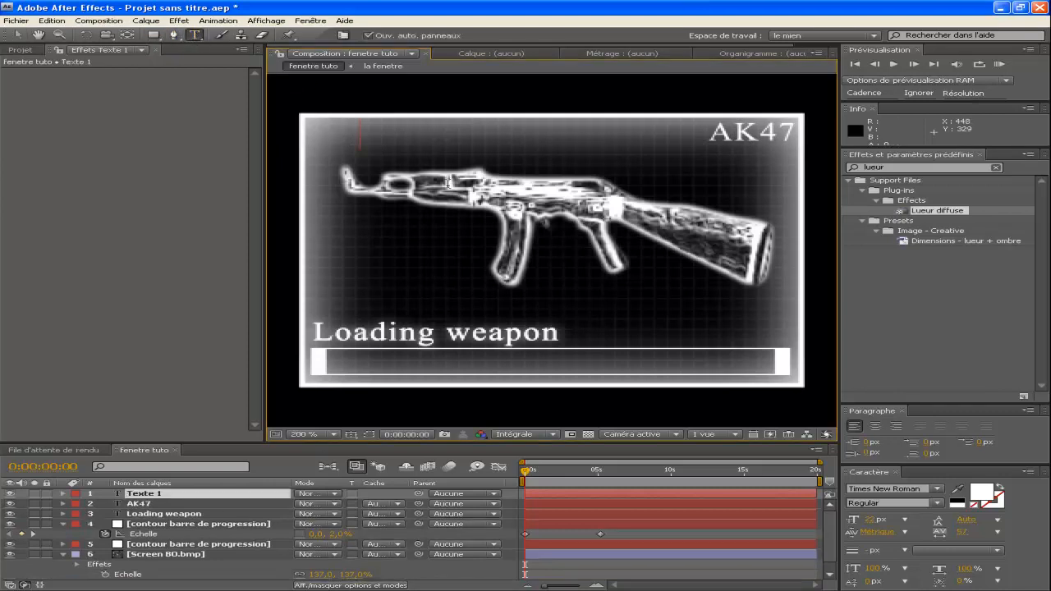
{"action": "type", "text": "15487"}
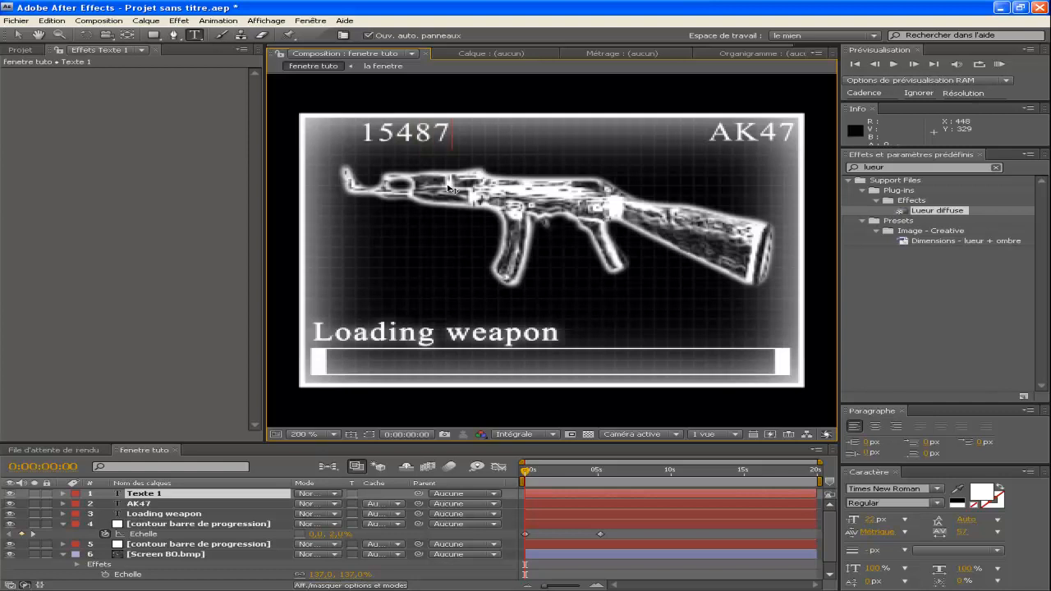
{"action": "type", "text": "656248452"}
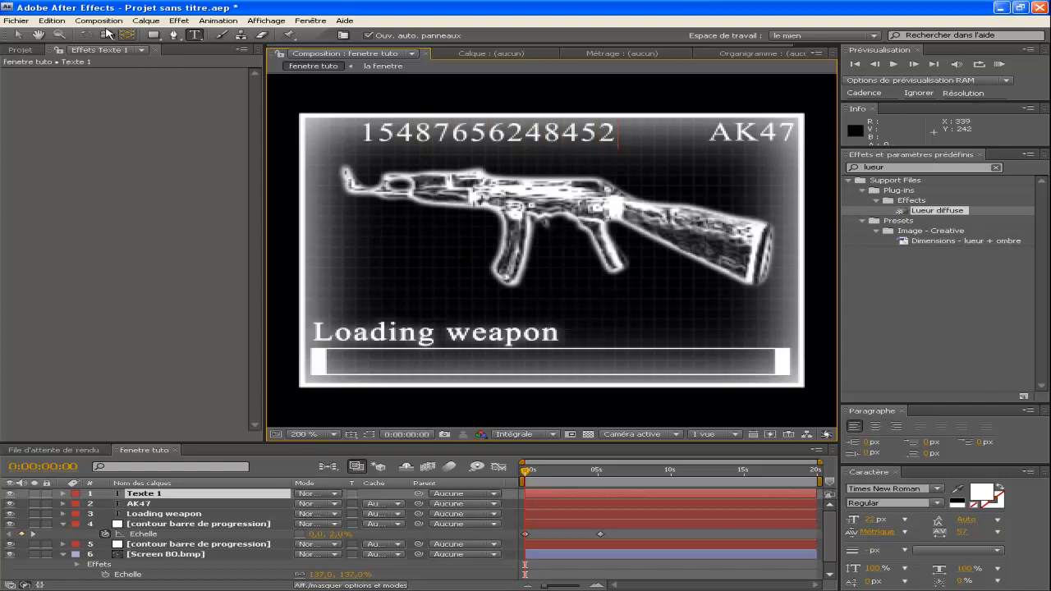
Set the digit text size to 13 px and move it into the frame's upper-left corner.
{"action": "left_click", "coordinate": [18, 35]}
{"action": "left_click_drag", "start_coordinate": [874, 520], "coordinate": [864, 520]}
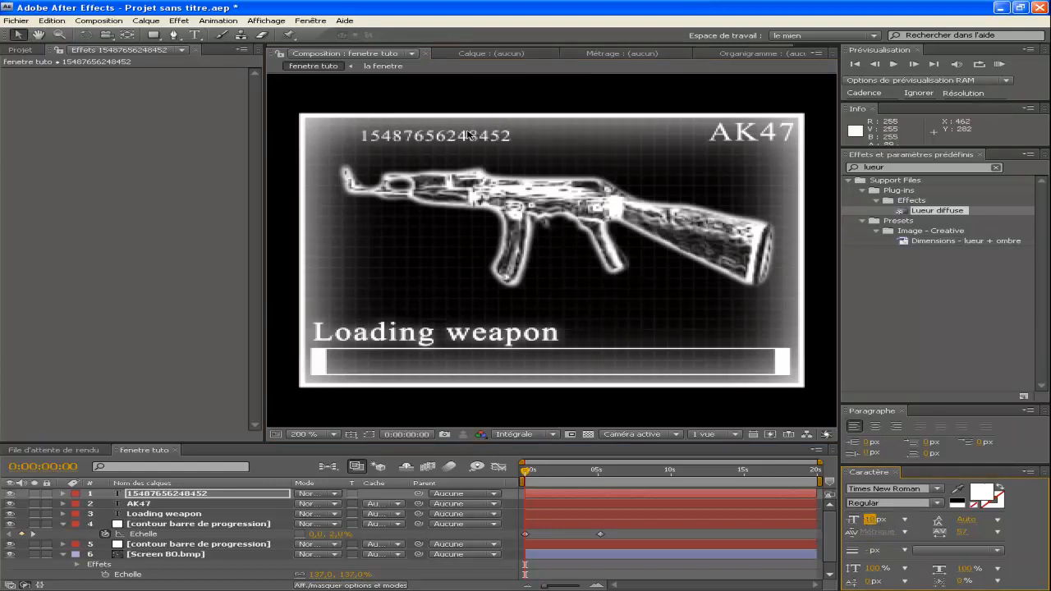
{"action": "left_click_drag", "start_coordinate": [471, 136], "coordinate": [417, 130]}
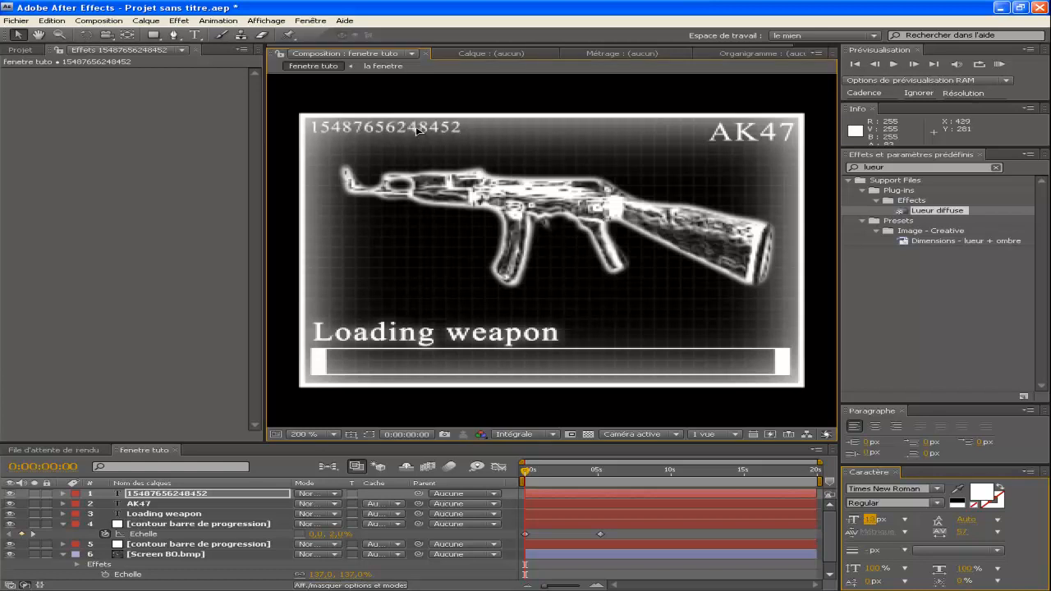
Add a "Décalage de caractère" text animator to the digit layer and select its offset property.
{"action": "left_click", "coordinate": [163, 494]}
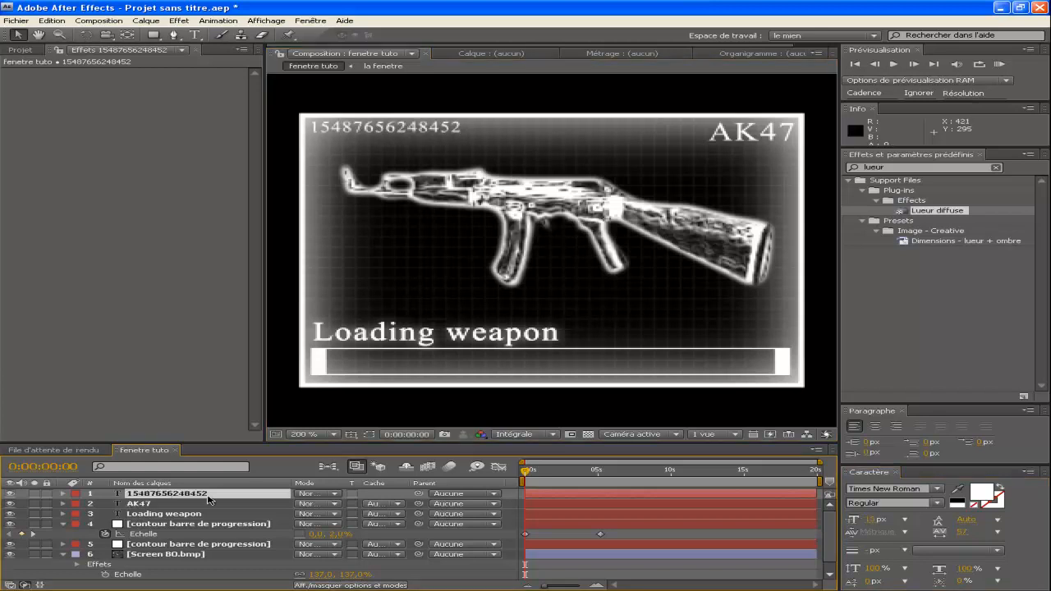
{"action": "left_click", "coordinate": [62, 494]}
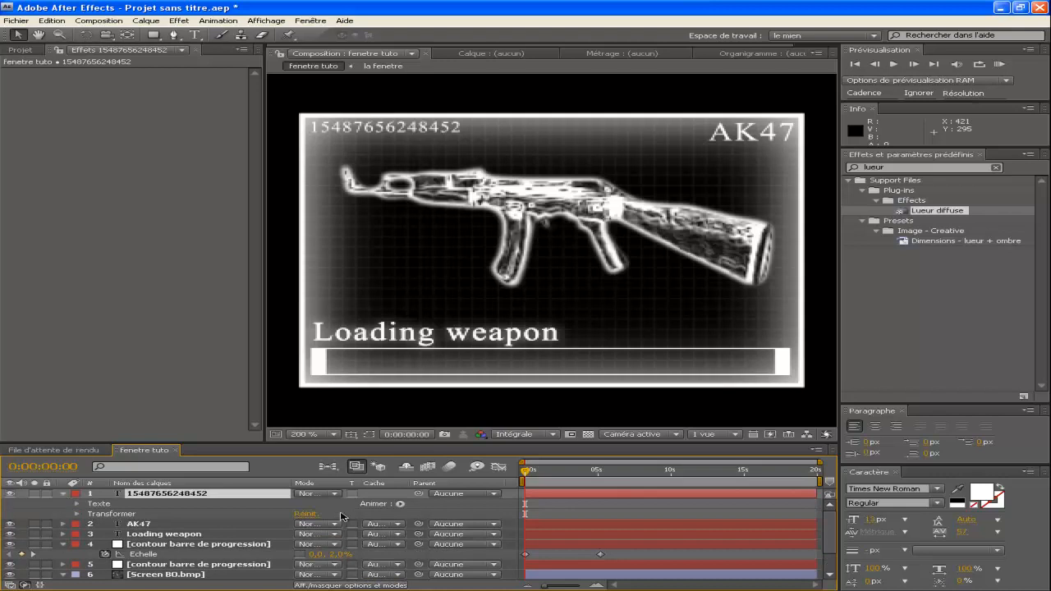
{"action": "left_click", "coordinate": [401, 505]}
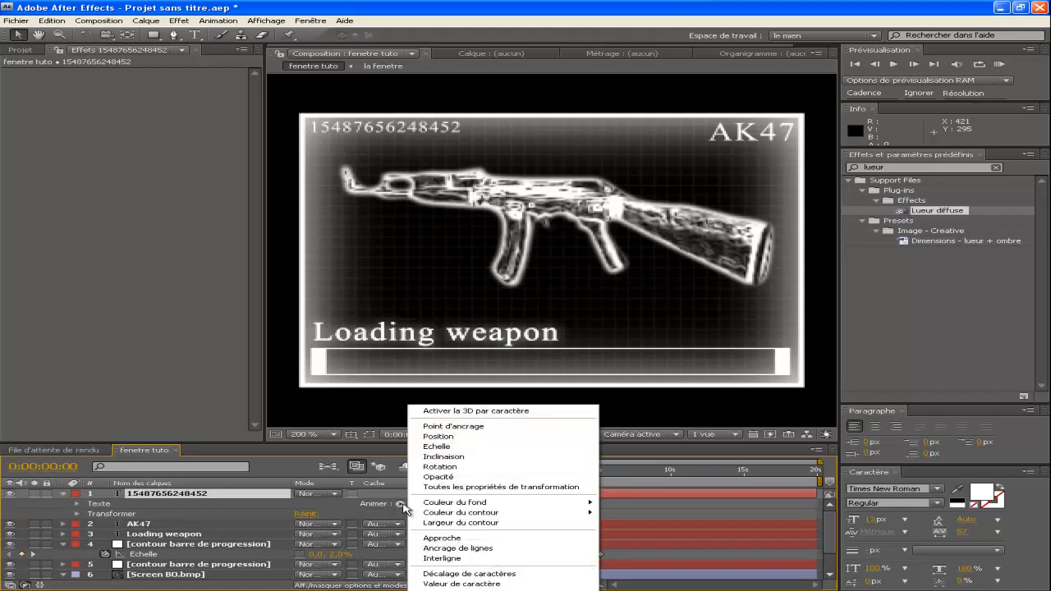
{"action": "left_click", "coordinate": [494, 574]}
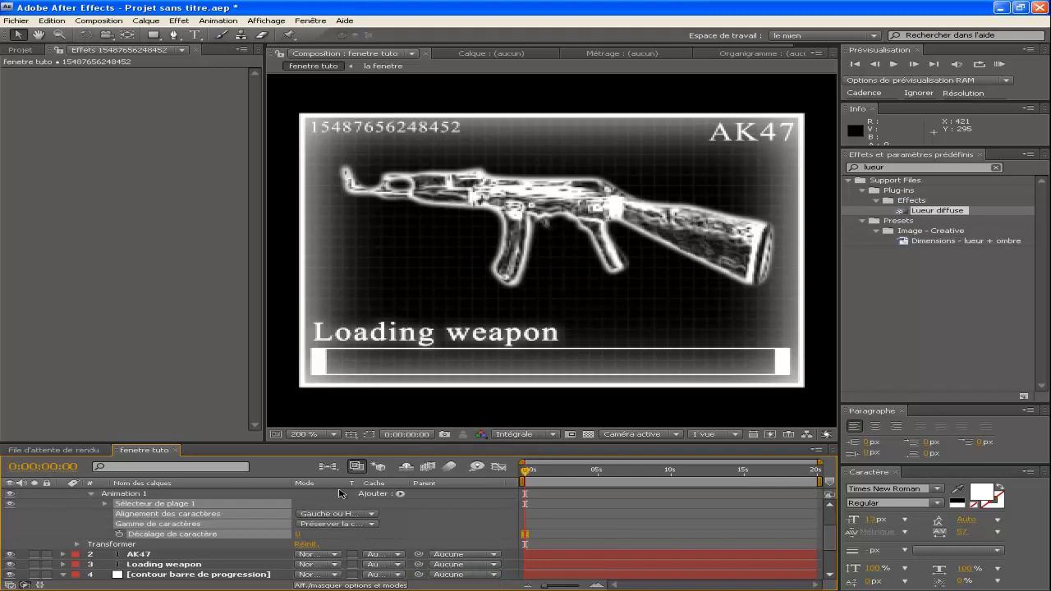
{"action": "left_click", "coordinate": [221, 546]}
{"action": "left_click", "coordinate": [155, 535]}
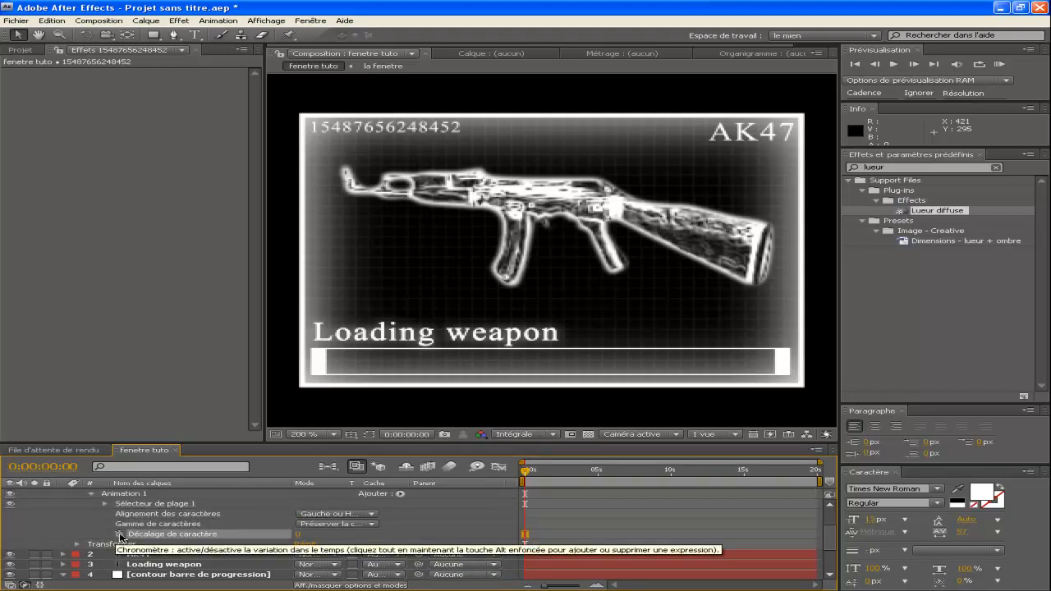
Add the expression wiggle(5,10) to the digit layer's "Décalage de caractère" property.
{"action": "left_click", "coordinate": [121, 538], "text": "alt"}
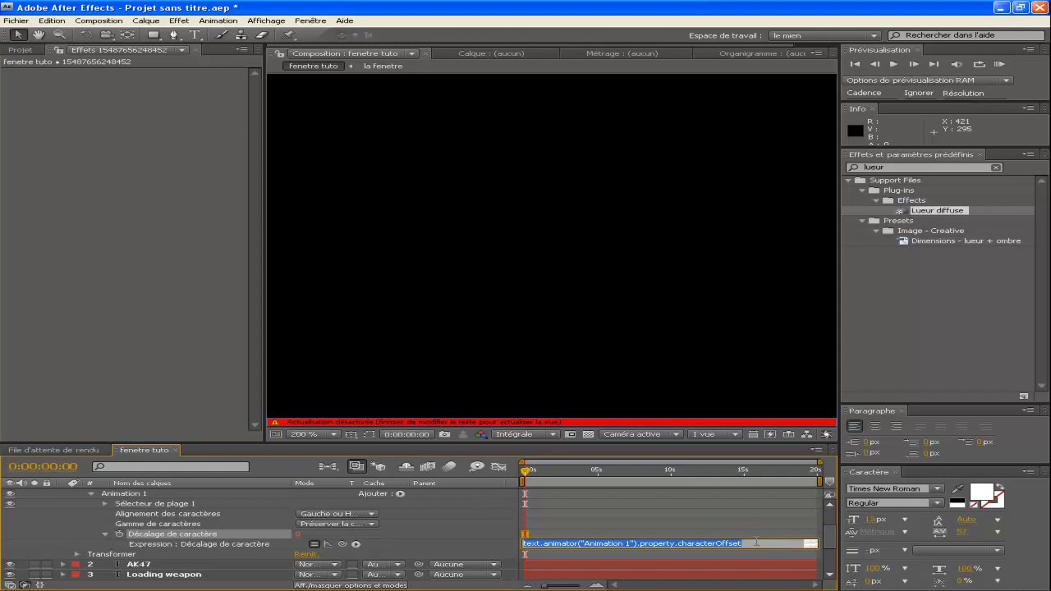
{"action": "key", "text": "BackSpace"}
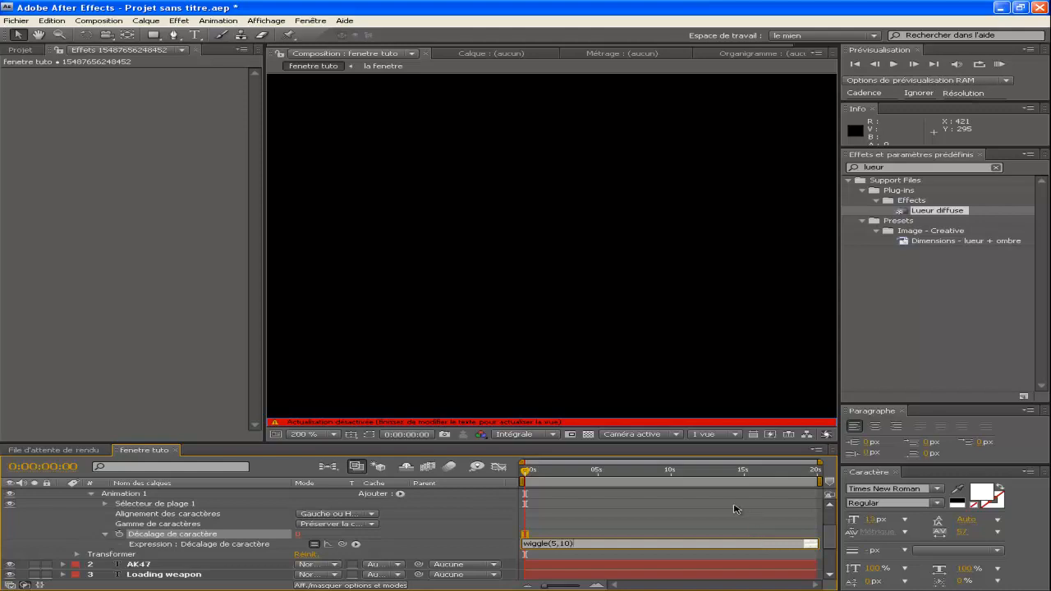
{"action": "left_click", "coordinate": [688, 511]}
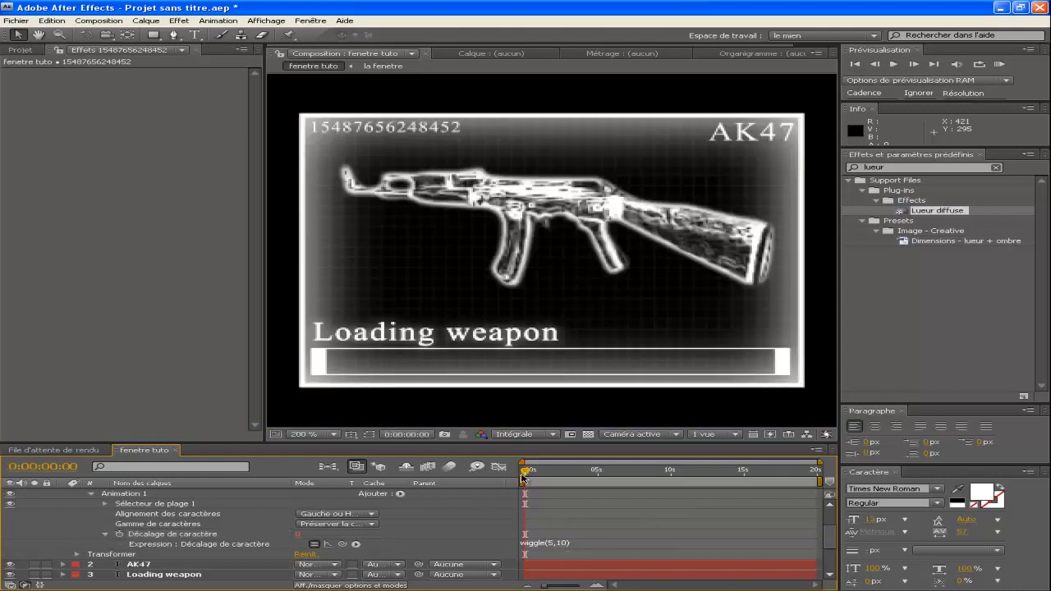
Preview the scrambling digits and loading bar from the start of the composition, and return the playhead to the first frame.
{"action": "key", "text": "space"}
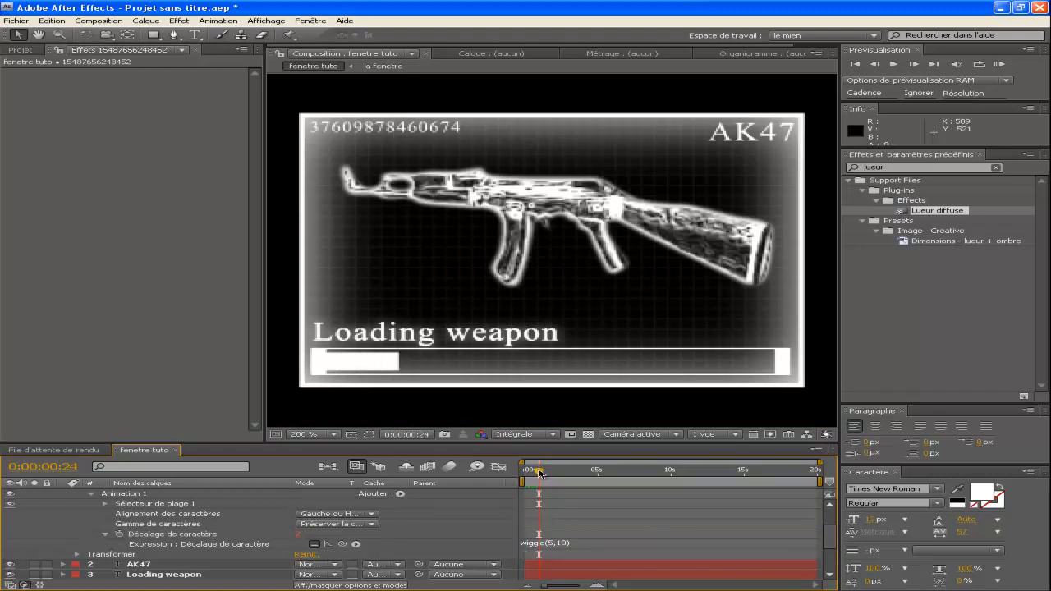
{"action": "left_click_drag", "start_coordinate": [539, 471], "coordinate": [520, 472]}
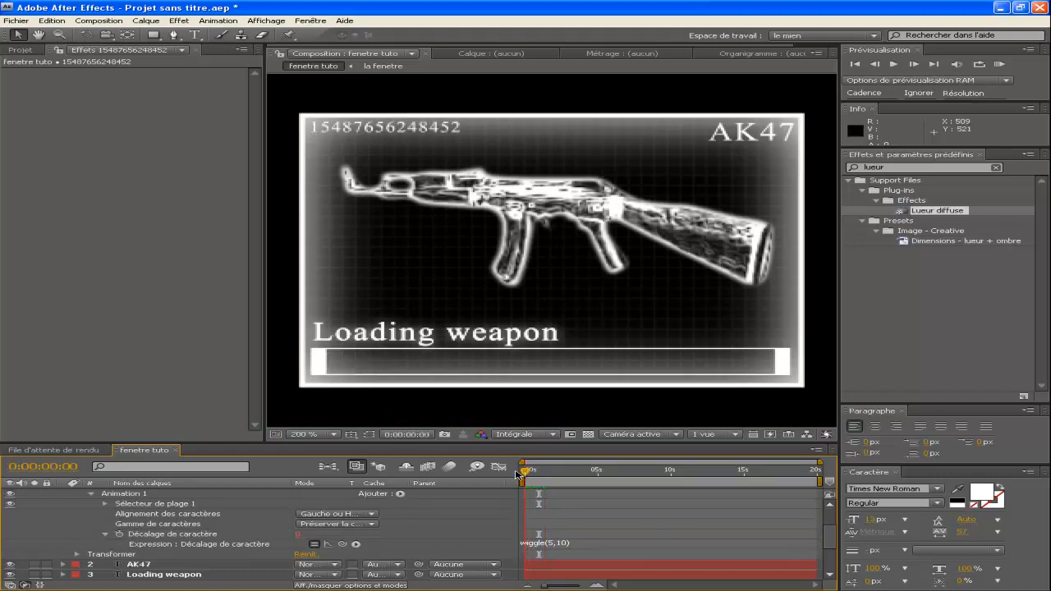
Try a different amplitude in the digit layer's wiggle expression and restore it to wiggle(5,10).
{"action": "left_click", "coordinate": [562, 545]}
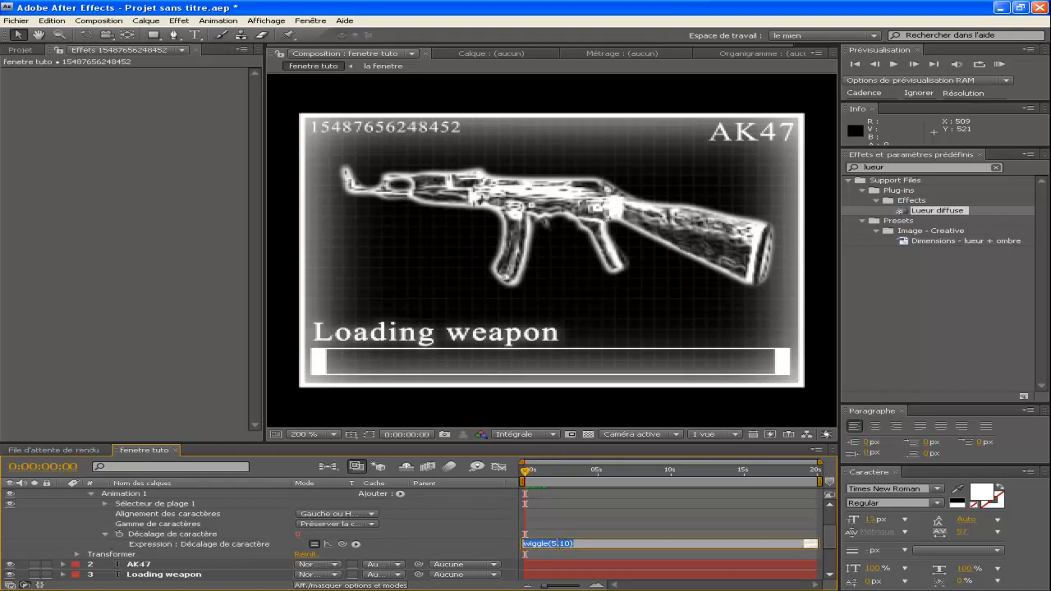
{"action": "left_click", "coordinate": [559, 544]}
{"action": "left_click", "coordinate": [619, 524]}
{"action": "left_click_drag", "start_coordinate": [525, 473], "coordinate": [502, 472]}
{"action": "left_click", "coordinate": [566, 544]}
{"action": "double_click", "coordinate": [560, 544]}
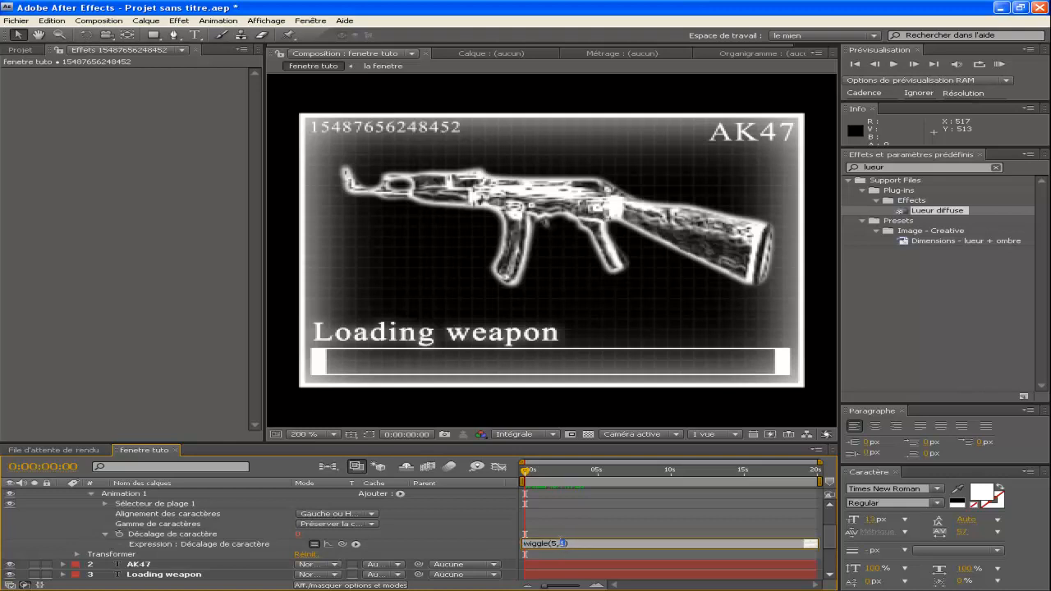
{"action": "left_click", "coordinate": [587, 529]}
{"action": "left_click_drag", "start_coordinate": [529, 473], "coordinate": [501, 473]}
{"action": "left_click", "coordinate": [557, 545]}
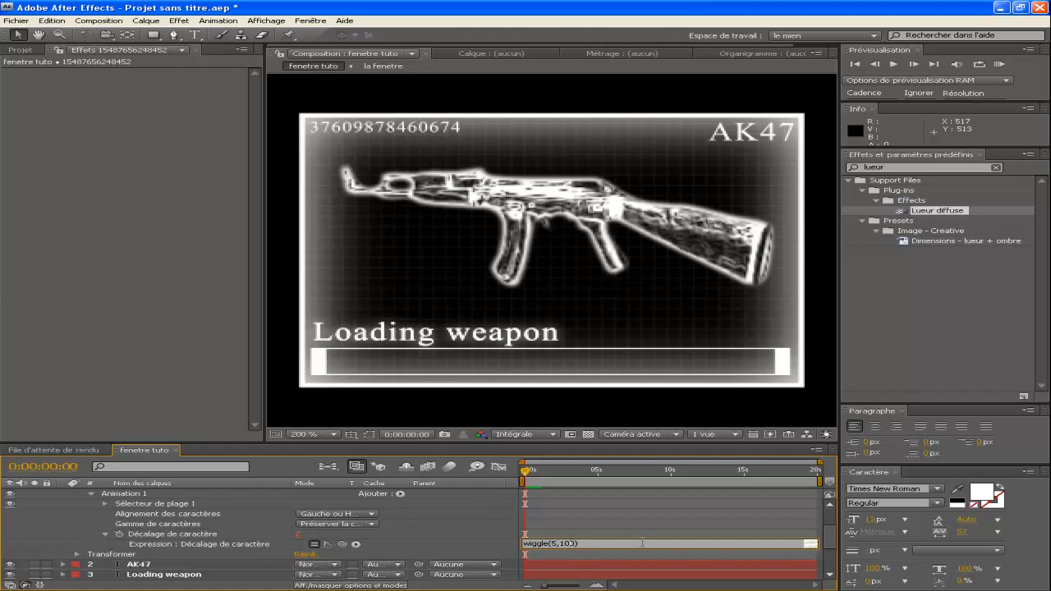
{"action": "left_click", "coordinate": [631, 509]}
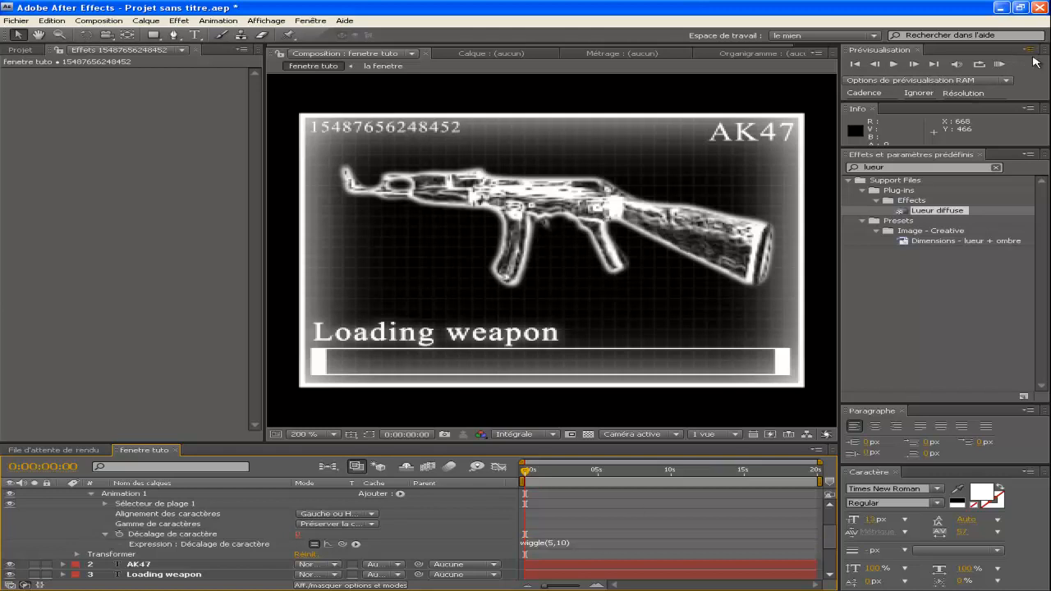
Run a RAM preview of the composition to check the animated digits and loading bar, and stop it.
{"action": "left_click", "coordinate": [1000, 64]}
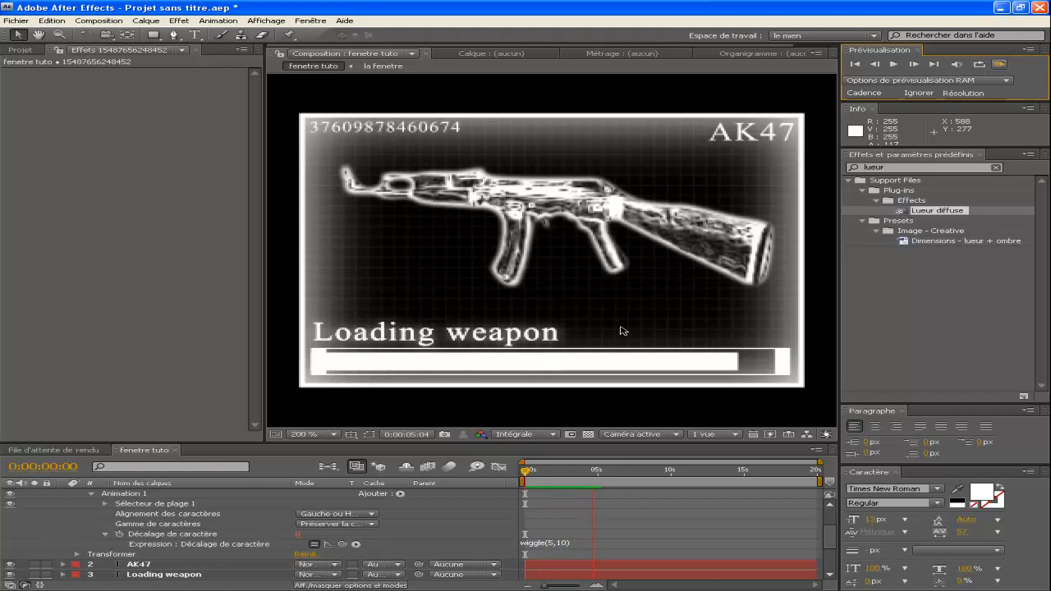
{"action": "key", "text": "space"}
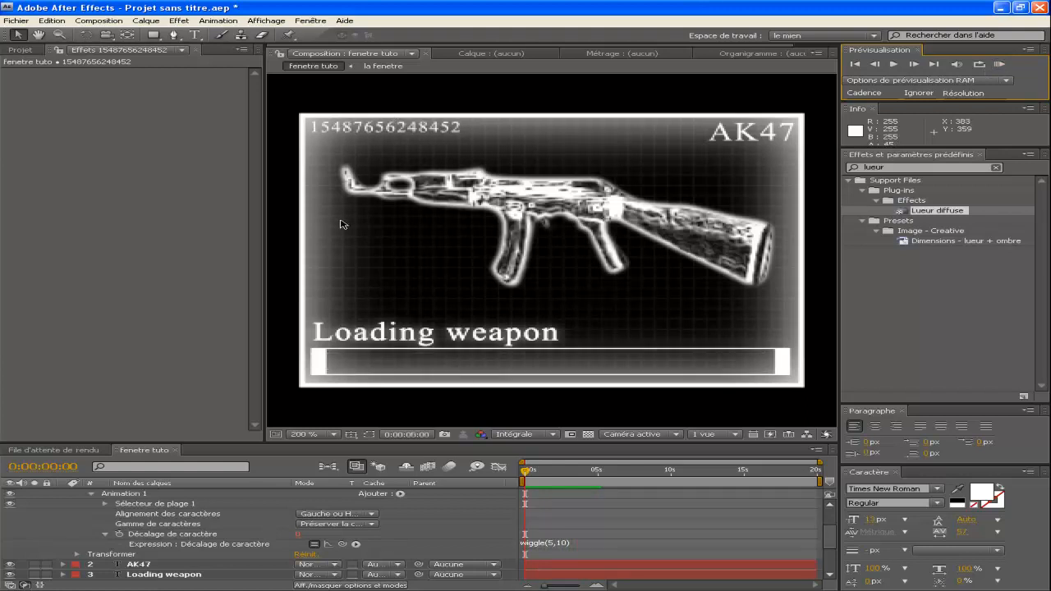
{"action": "scroll", "coordinate": [115, 496], "scroll_direction": "up", "scroll_amount": 2}
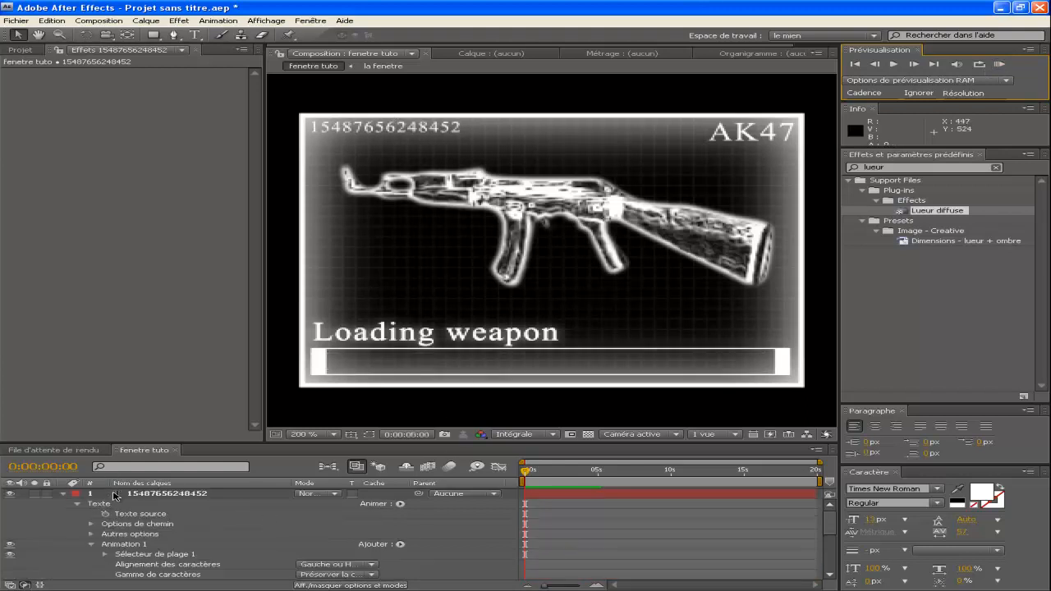
{"action": "left_click", "coordinate": [63, 494]}
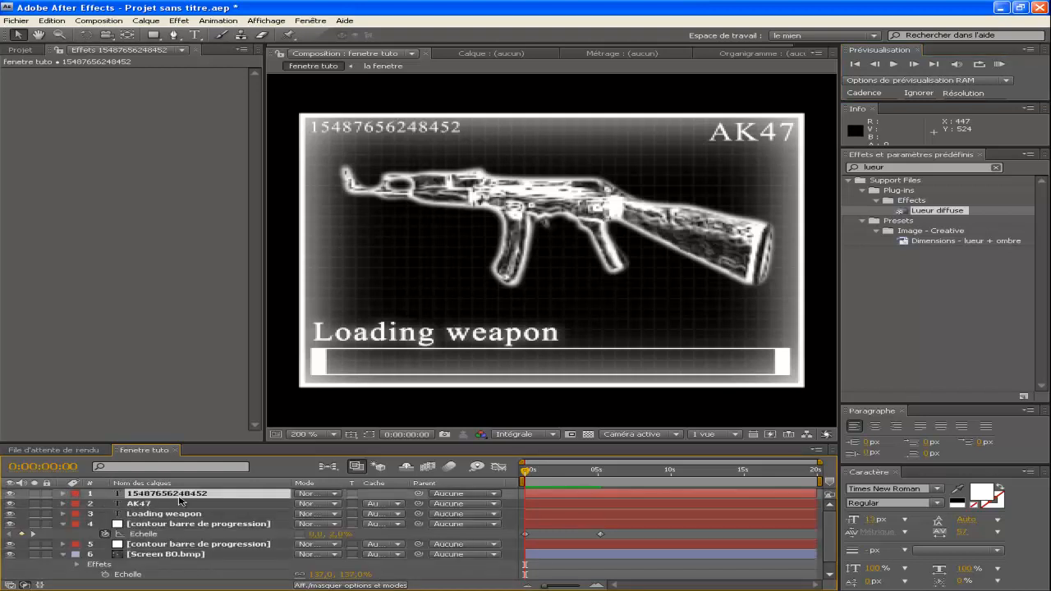
{"action": "double_click", "coordinate": [941, 212]}
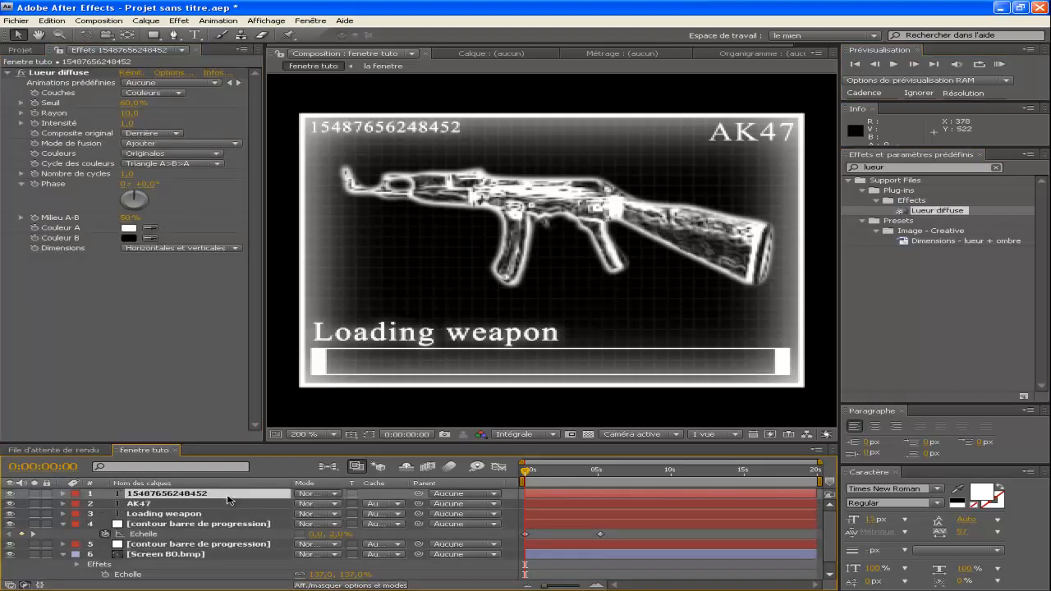
{"action": "key", "text": "ctrl+d"}
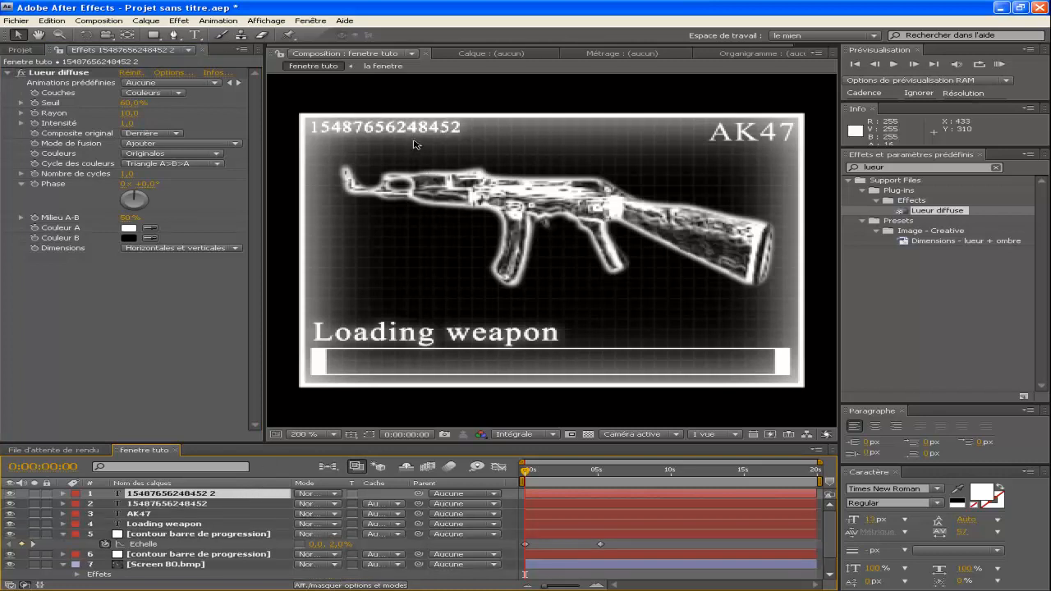
{"action": "left_click_drag", "start_coordinate": [416, 129], "coordinate": [736, 345]}
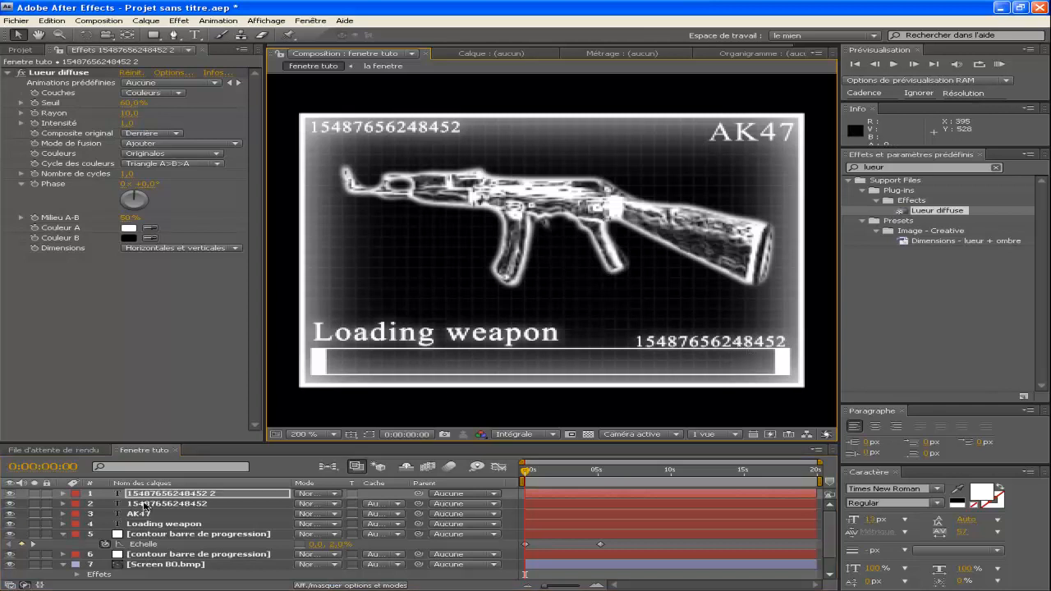
{"action": "left_click", "coordinate": [195, 34]}
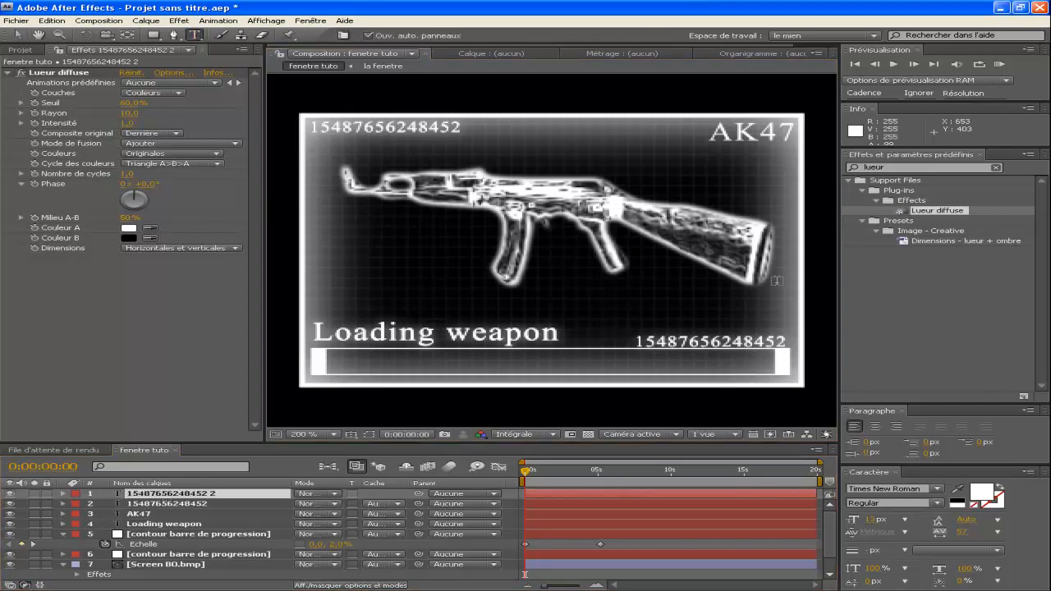
{"action": "left_click_drag", "start_coordinate": [787, 343], "coordinate": [640, 340]}
{"action": "type", "text": "522852"}
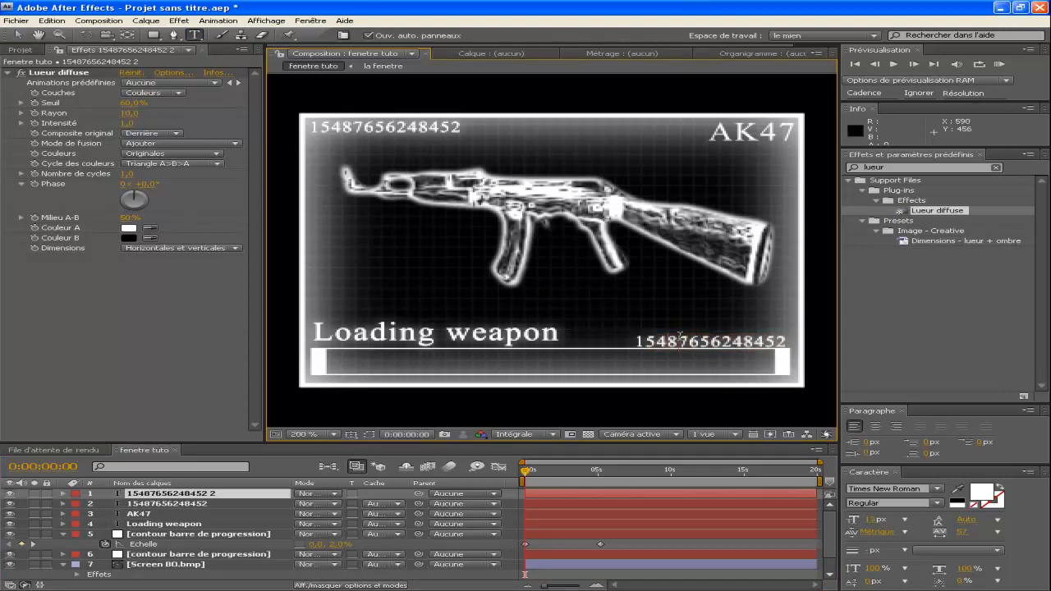
{"action": "type", "text": "252524"}
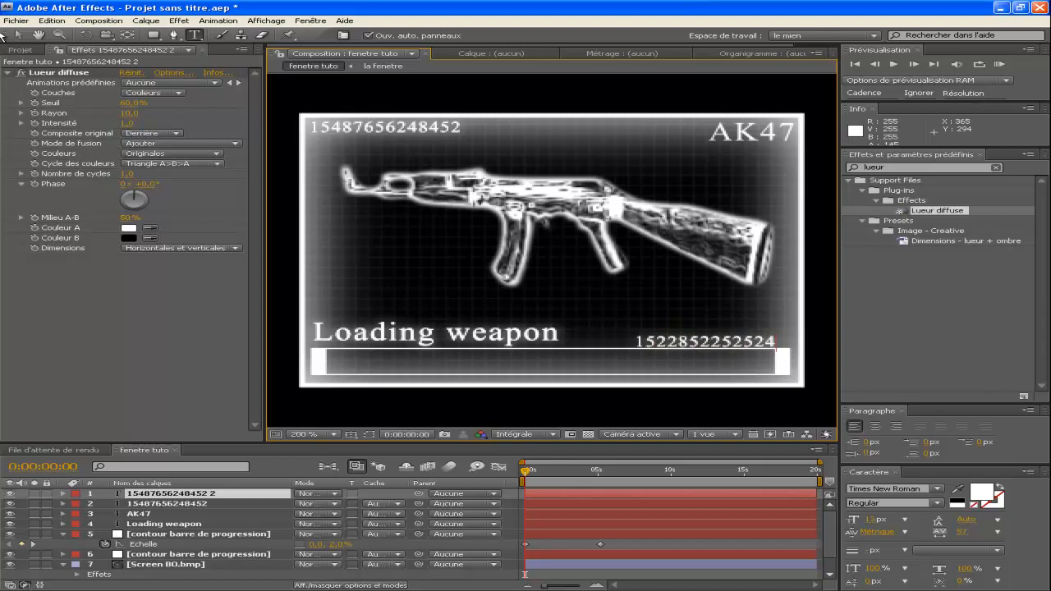
{"action": "left_click", "coordinate": [17, 35]}
{"action": "left_click_drag", "start_coordinate": [737, 342], "coordinate": [746, 342]}
{"action": "left_click", "coordinate": [644, 297]}
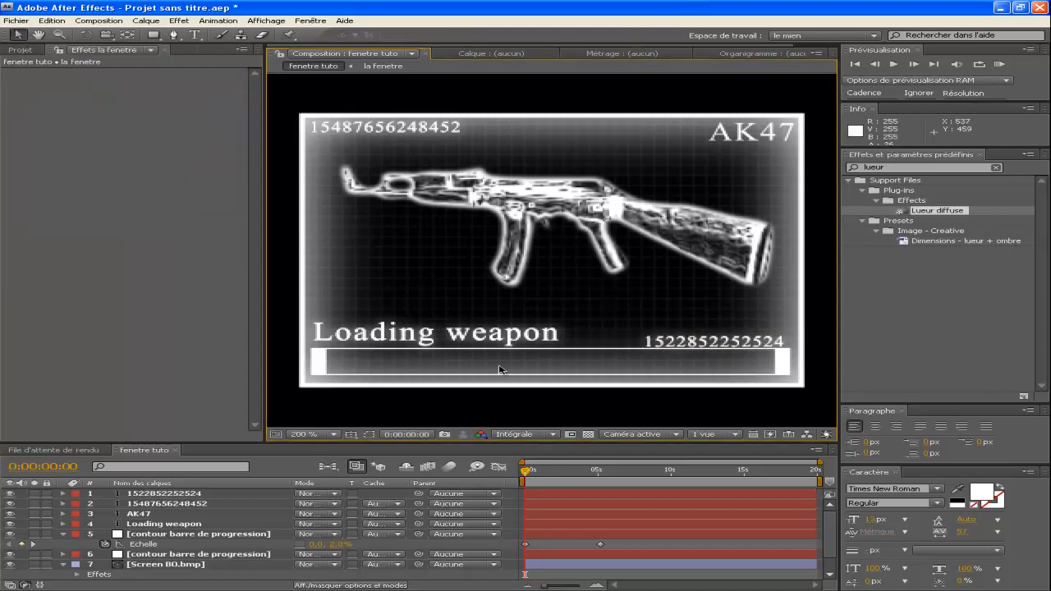
Precompose the four text layers and both "contour barre de progression" layers into a composition named "intérieur de la fenetre".
{"action": "left_click", "coordinate": [158, 495]}
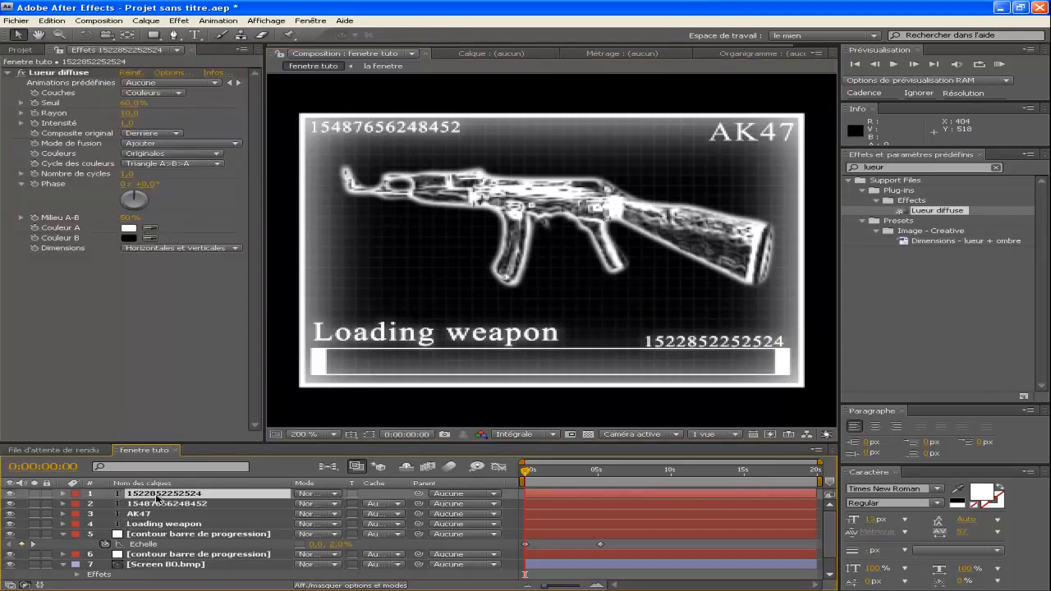
{"action": "left_click", "coordinate": [64, 538]}
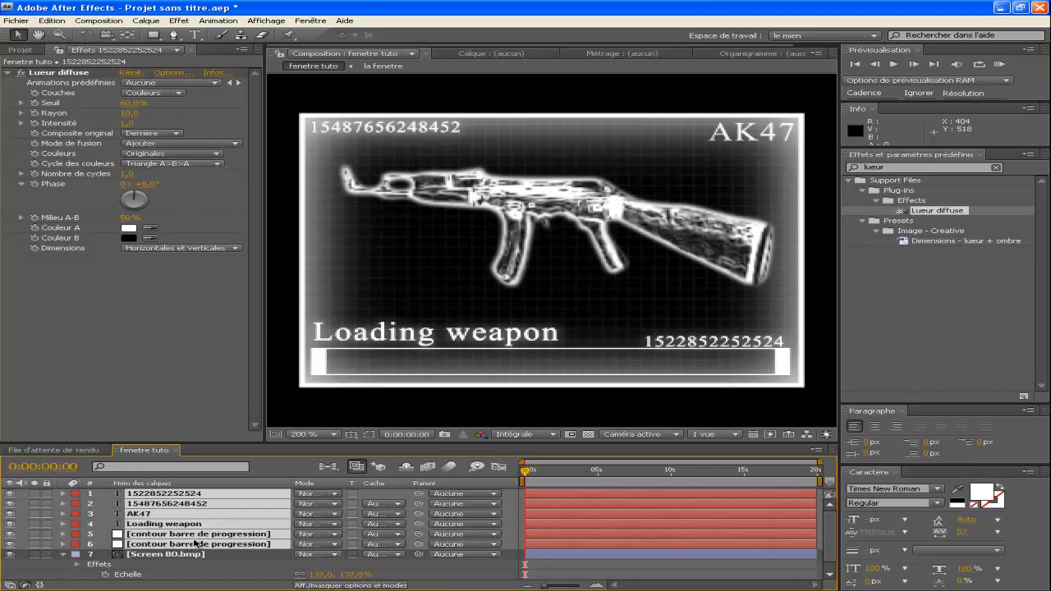
{"action": "key", "text": "ctrl+shift+c"}
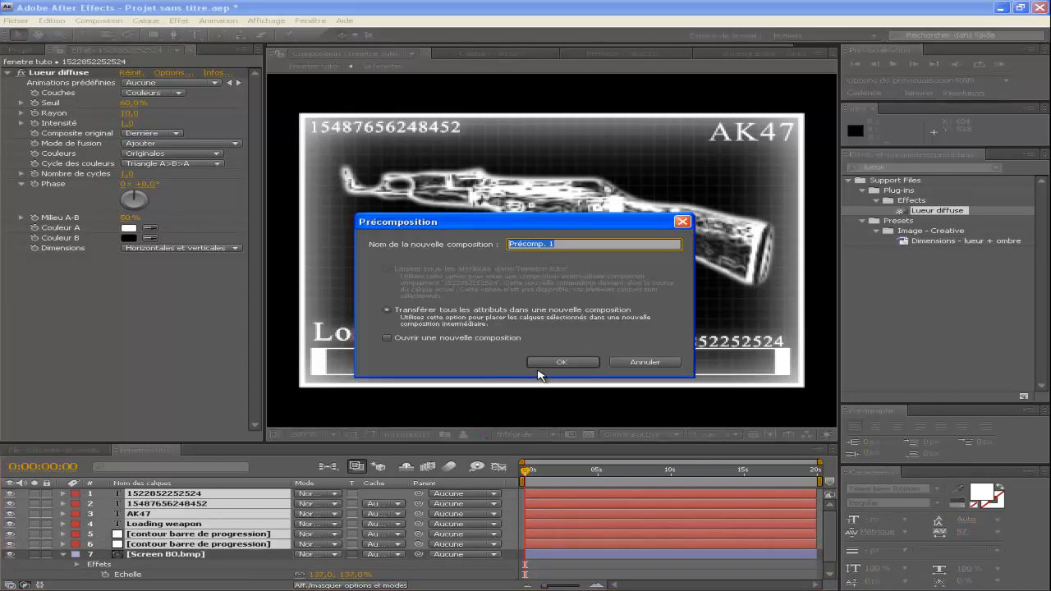
{"action": "type", "text": "intérieur de la feent"}
{"action": "left_click", "coordinate": [571, 362]}
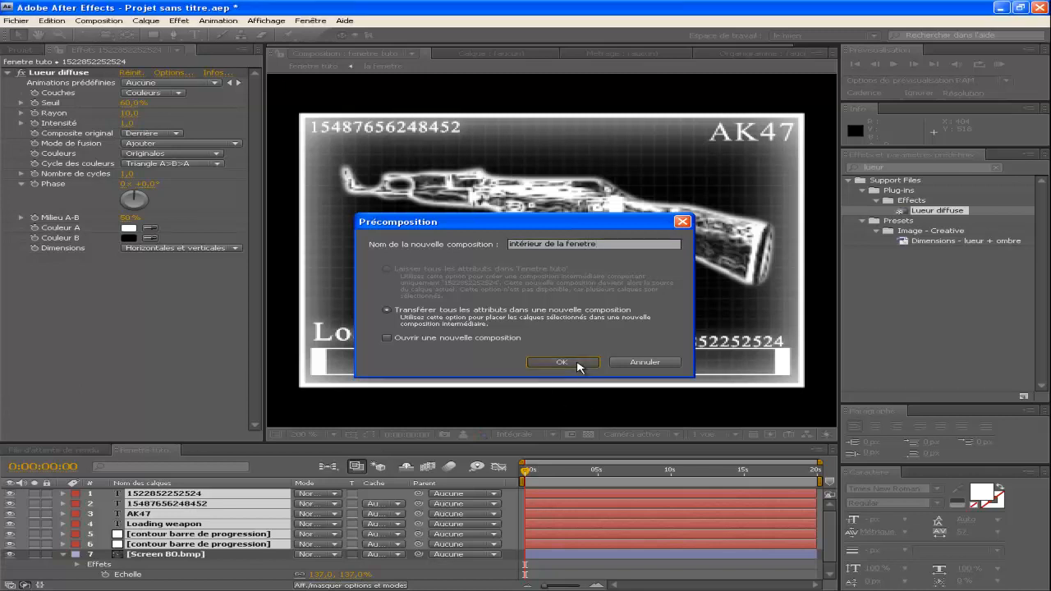
Move the Screen BO.bmp layer from "fenetre tuto" into the "intérieur de la fenetre" composition and return to "fenetre tuto".
{"action": "left_click", "coordinate": [63, 503]}
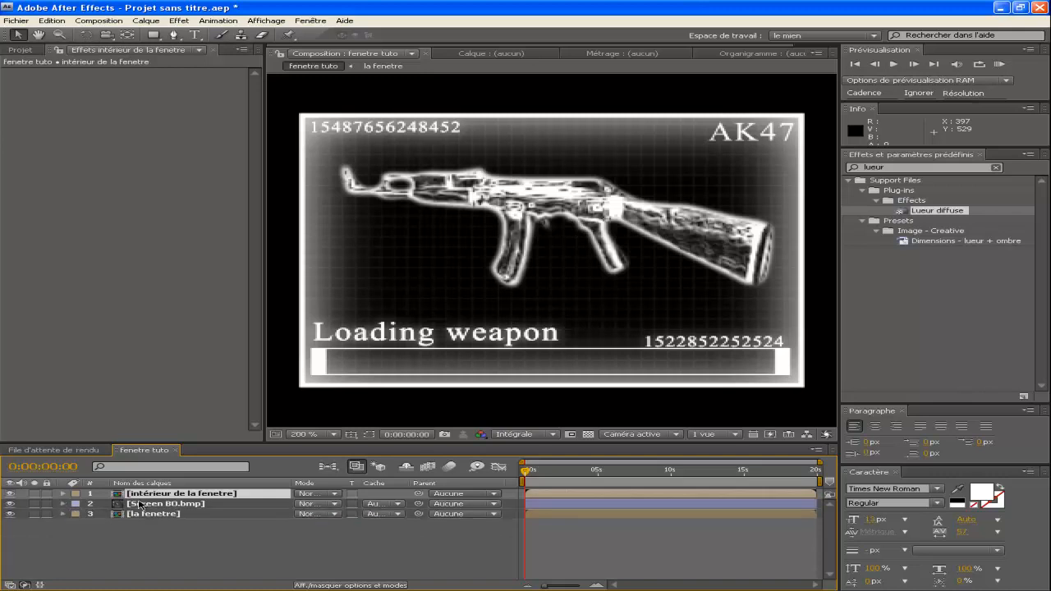
{"action": "left_click", "coordinate": [160, 504]}
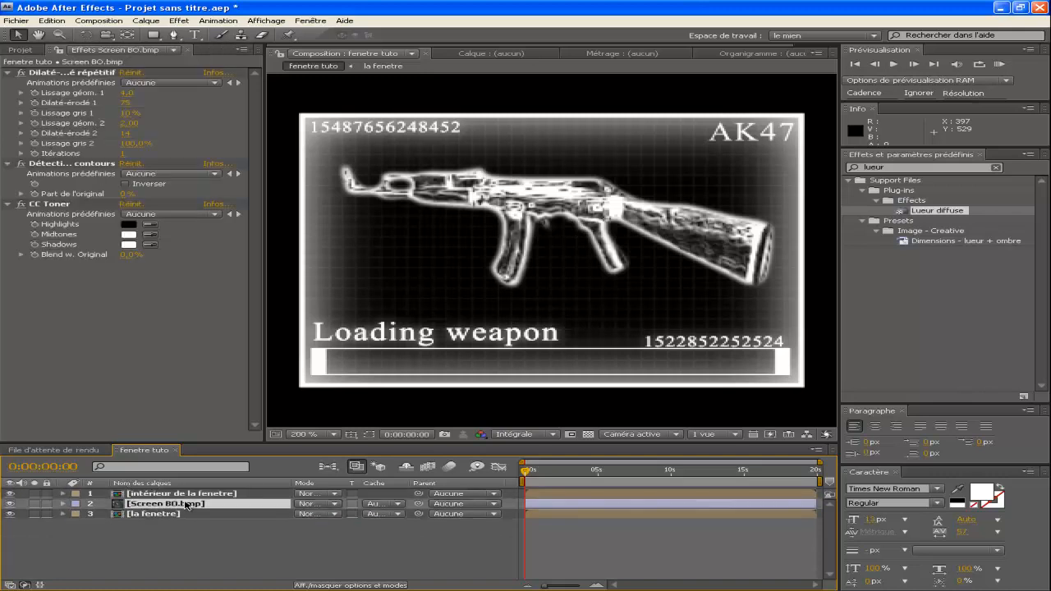
{"action": "key", "text": "Delete"}
{"action": "left_click", "coordinate": [174, 493]}
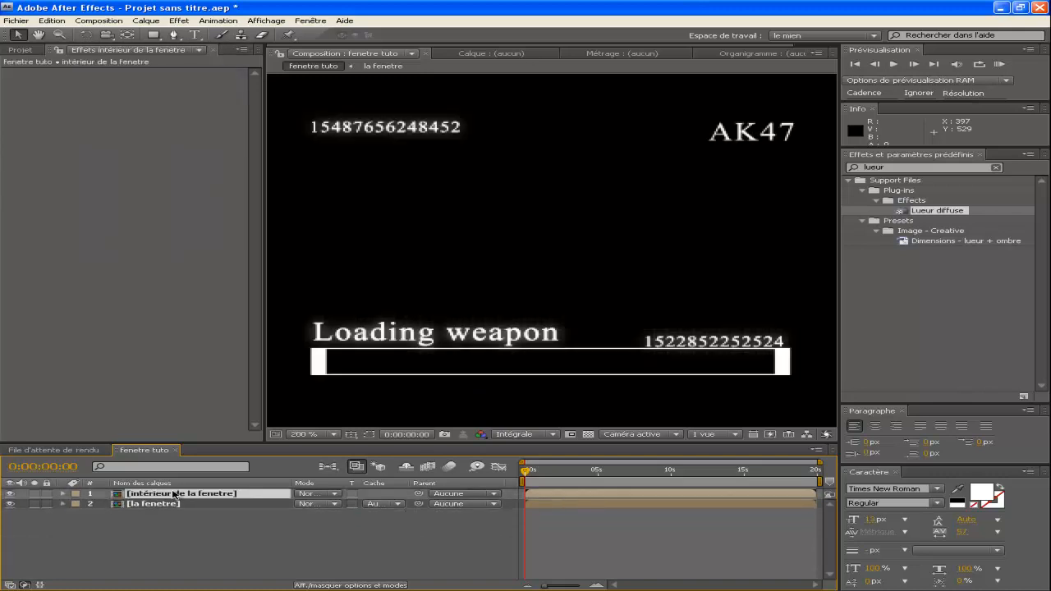
{"action": "double_click", "coordinate": [175, 493]}
{"action": "key", "text": "ctrl+z"}
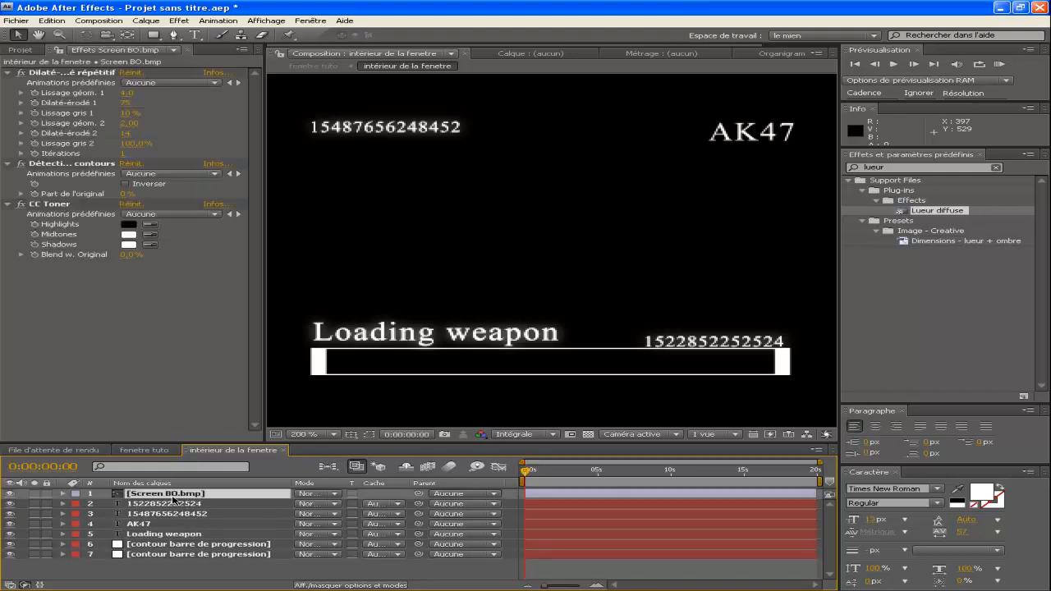
{"action": "left_click", "coordinate": [65, 451]}
{"action": "left_click", "coordinate": [141, 451]}
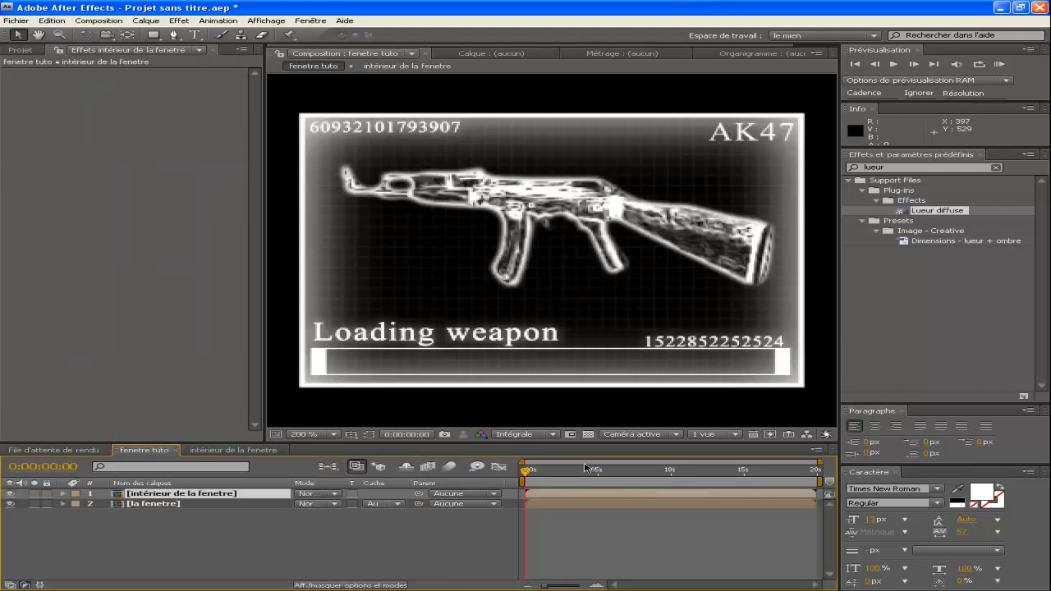
Fit the whole composition in the viewer and scrub through the timeline to check the loading bar and digits.
{"action": "left_click", "coordinate": [590, 470]}
{"action": "left_click_drag", "start_coordinate": [633, 471], "coordinate": [640, 470]}
{"action": "left_click", "coordinate": [334, 436]}
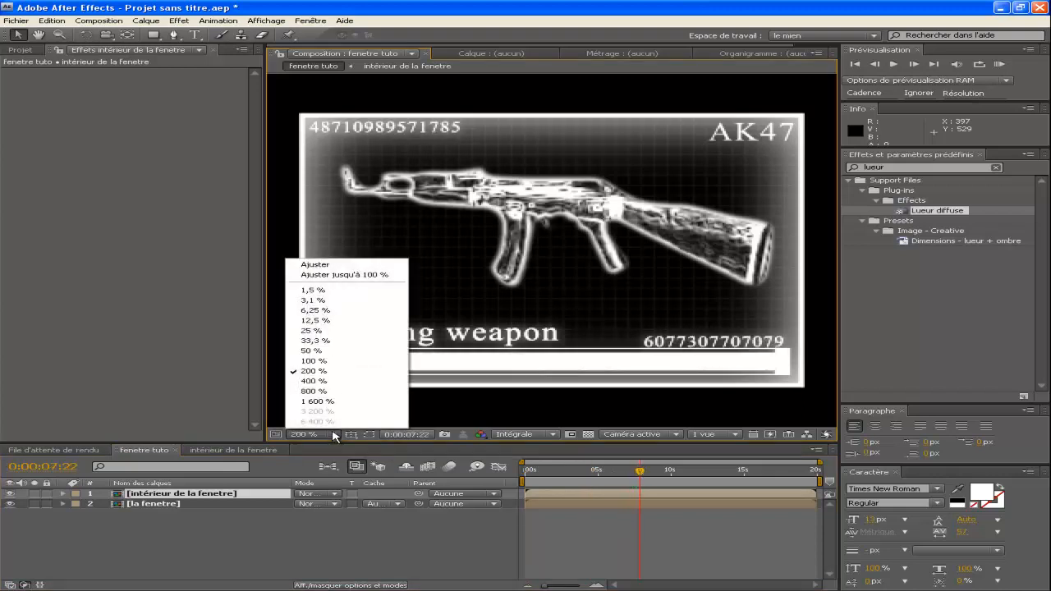
{"action": "left_click", "coordinate": [334, 265]}
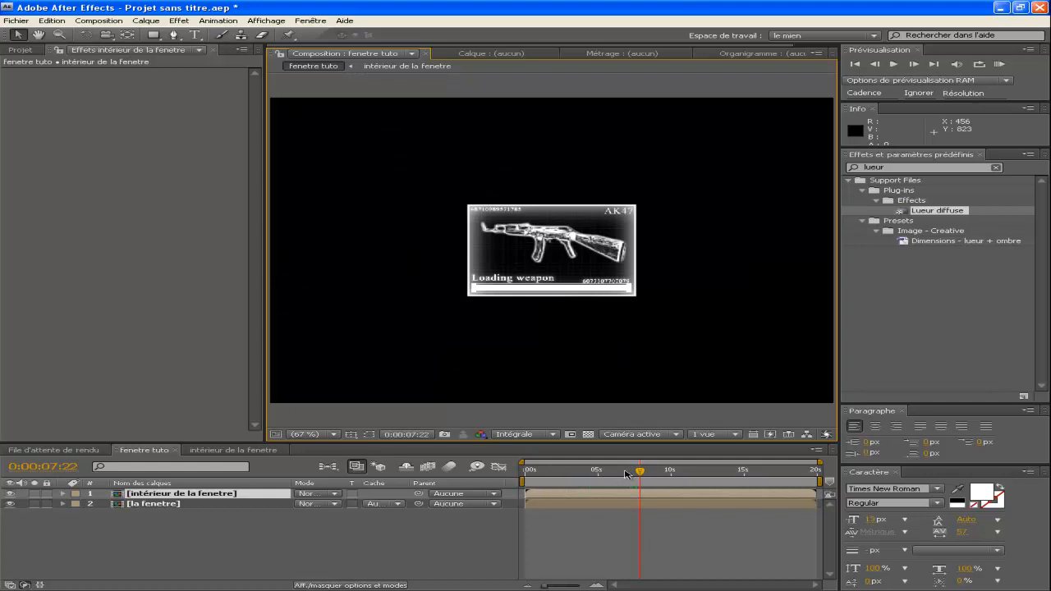
{"action": "left_click_drag", "start_coordinate": [642, 472], "coordinate": [569, 472]}
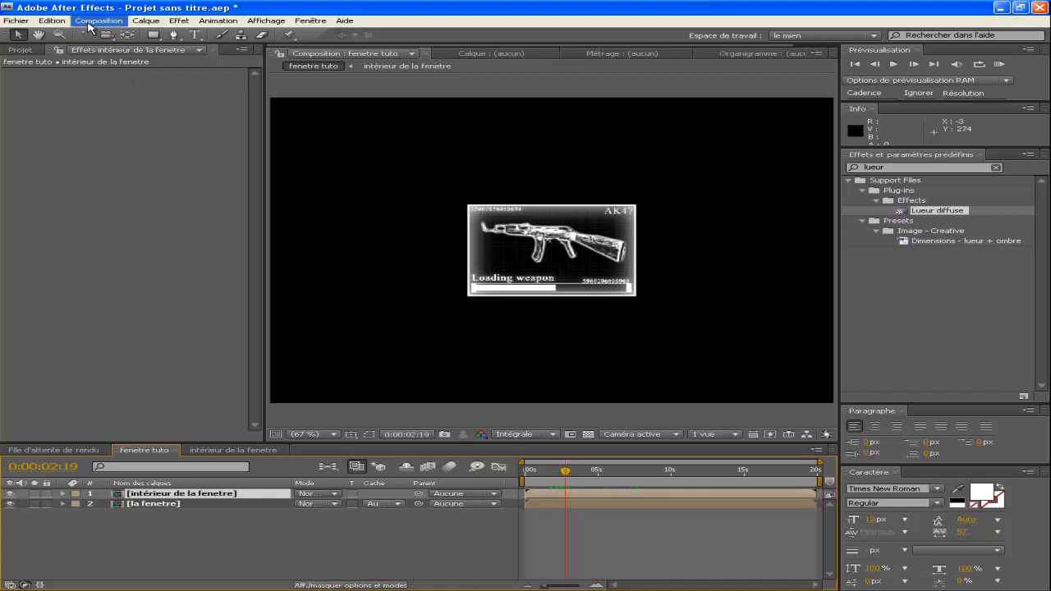